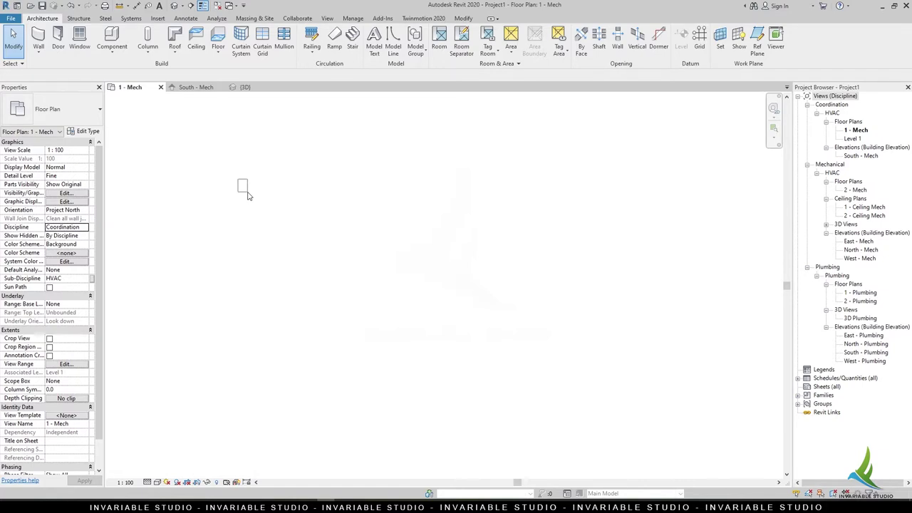
# Draw a rectangular Generic 300mm floor slab in the plan
pyautogui.moveTo(256, 212); pyautogui.dragTo(251, 204)
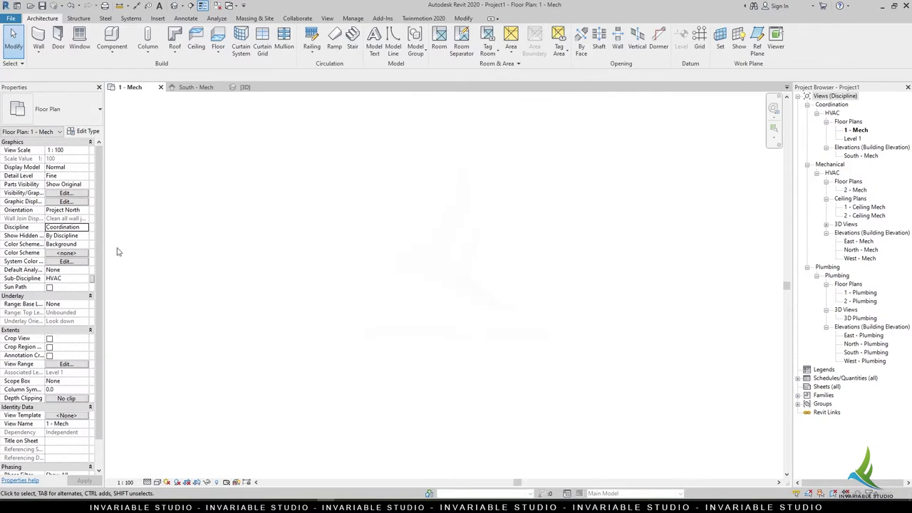
pyautogui.click(228, 46)
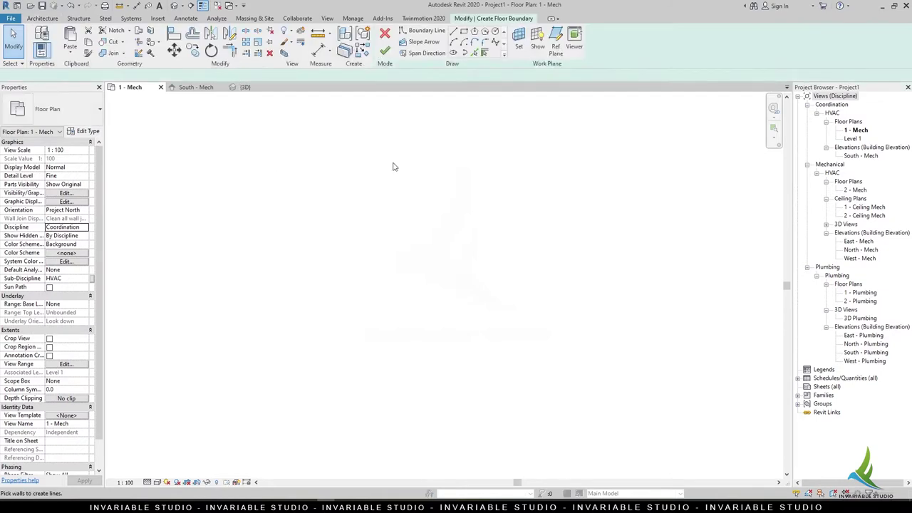
pyautogui.click(463, 30)
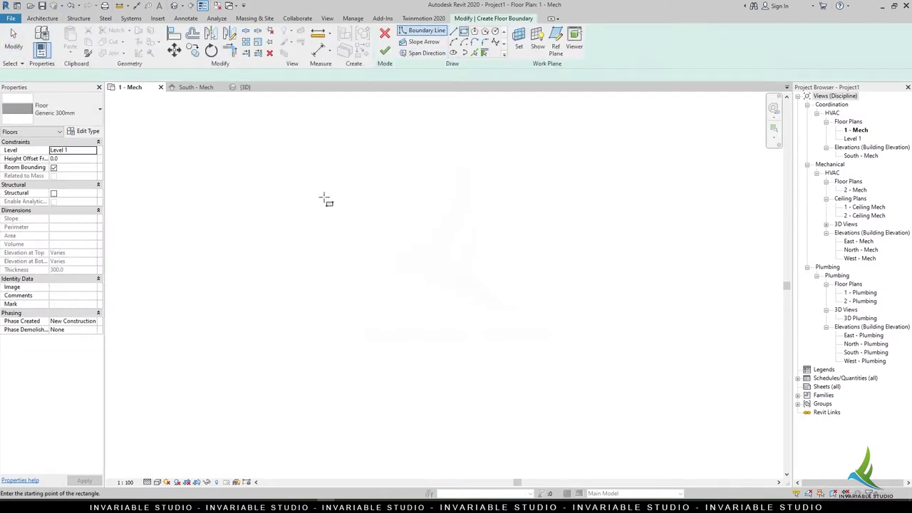
pyautogui.click(274, 235)
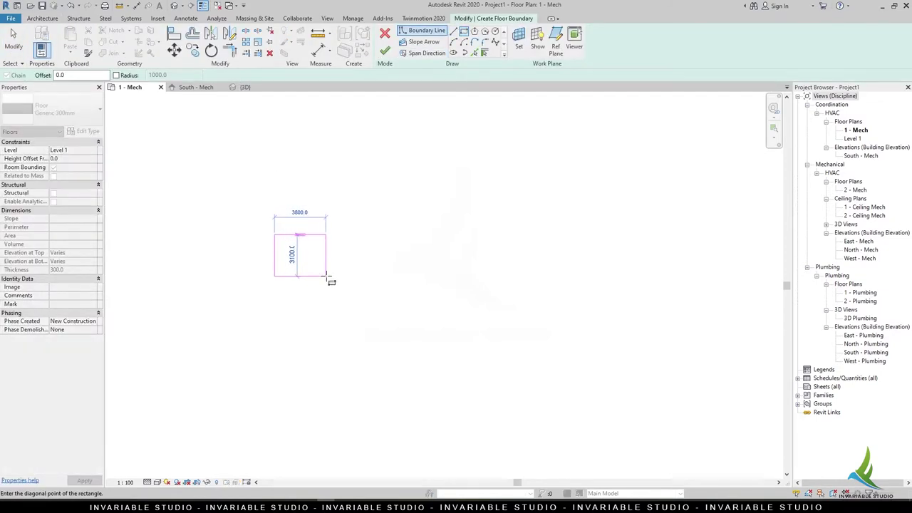
pyautogui.click(337, 279)
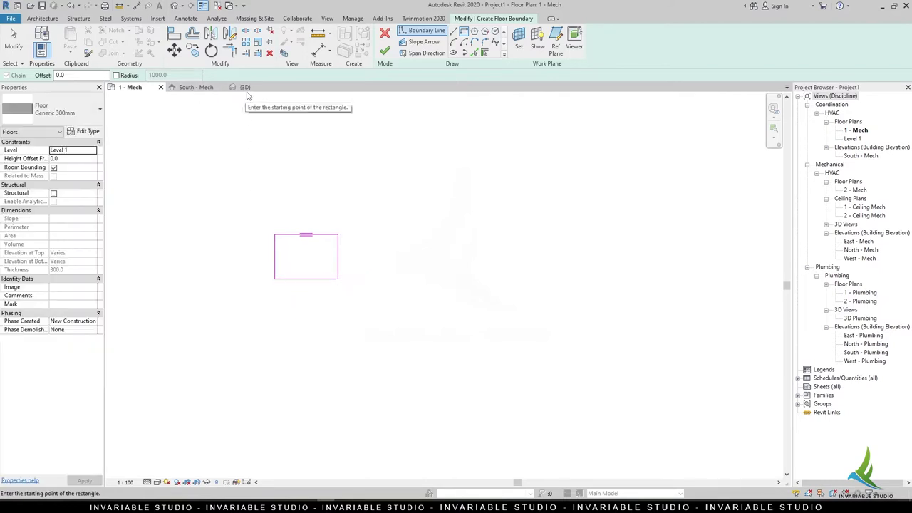
pyautogui.click(385, 51)
# In the South - Mech elevation, copy the floor into raised slabs stepping up and right
pyautogui.click(192, 87)
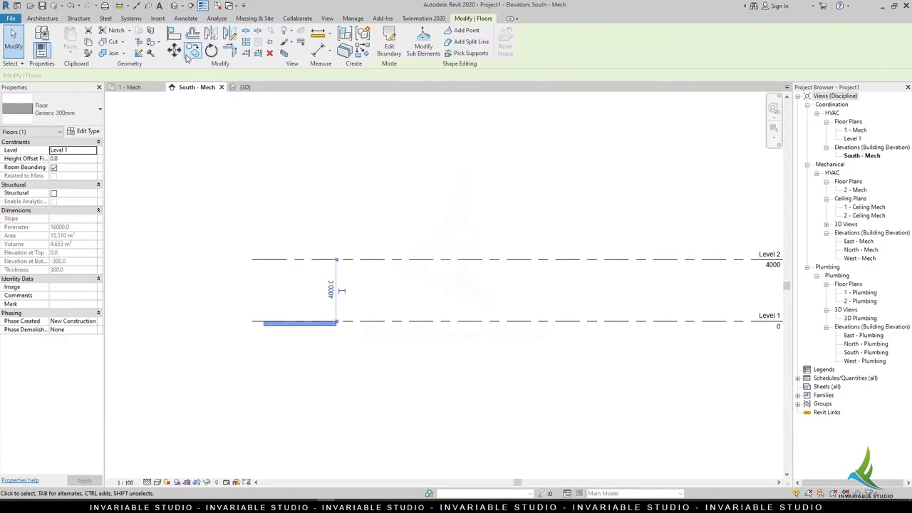
pyautogui.click(188, 56)
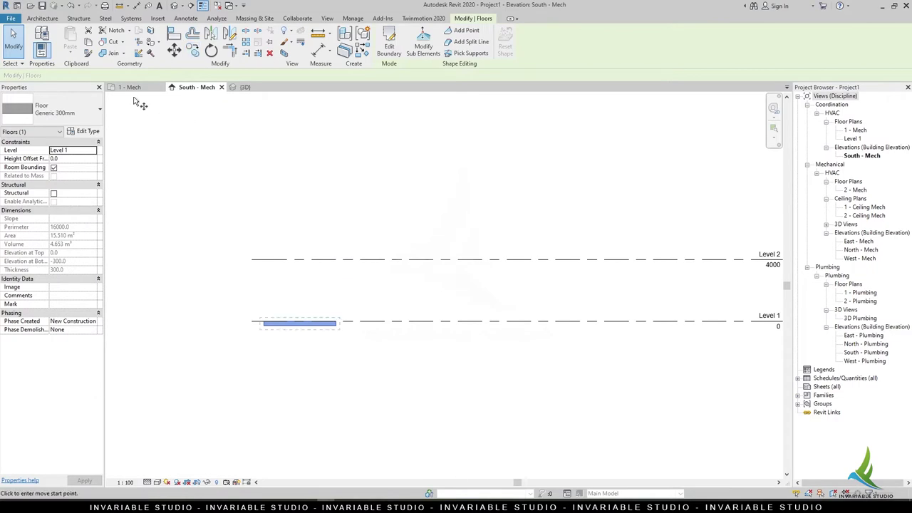
pyautogui.click(265, 322)
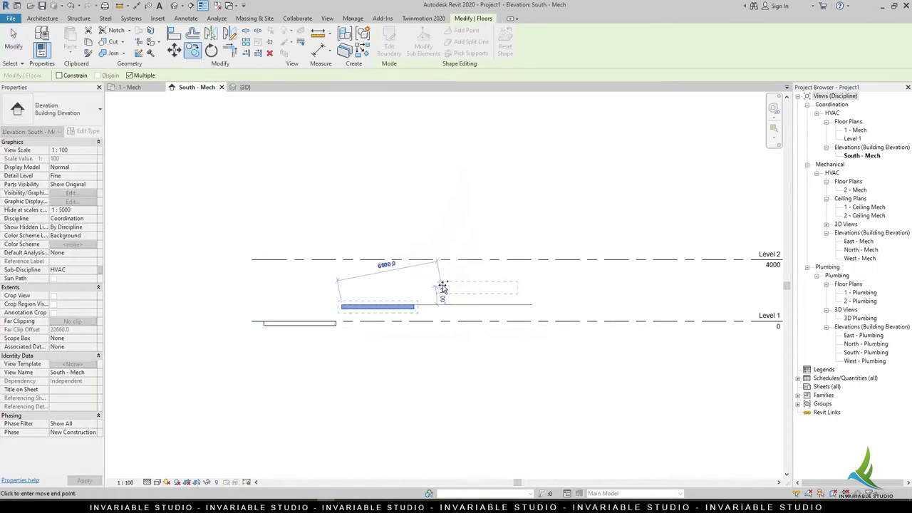
pyautogui.click(443, 303)
pyautogui.click(523, 269)
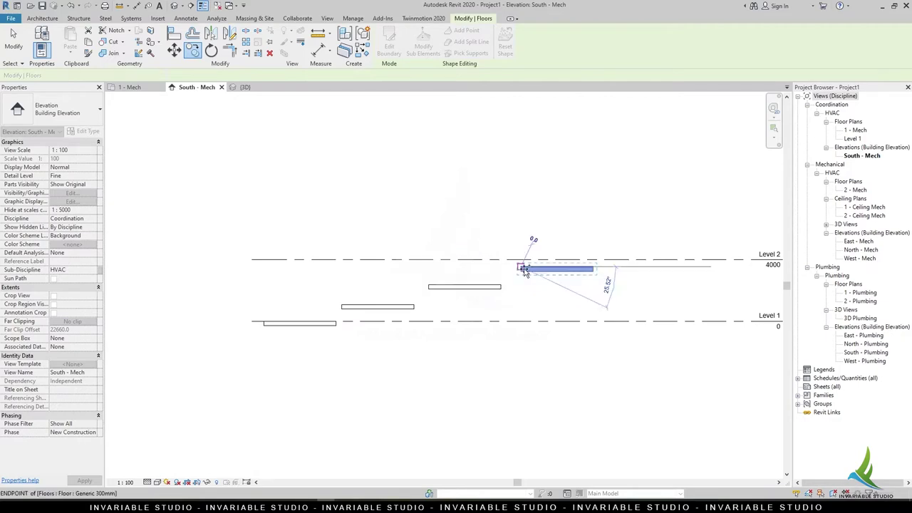
pyautogui.press('Escape')
pyautogui.press('Escape')
pyautogui.click(530, 265)
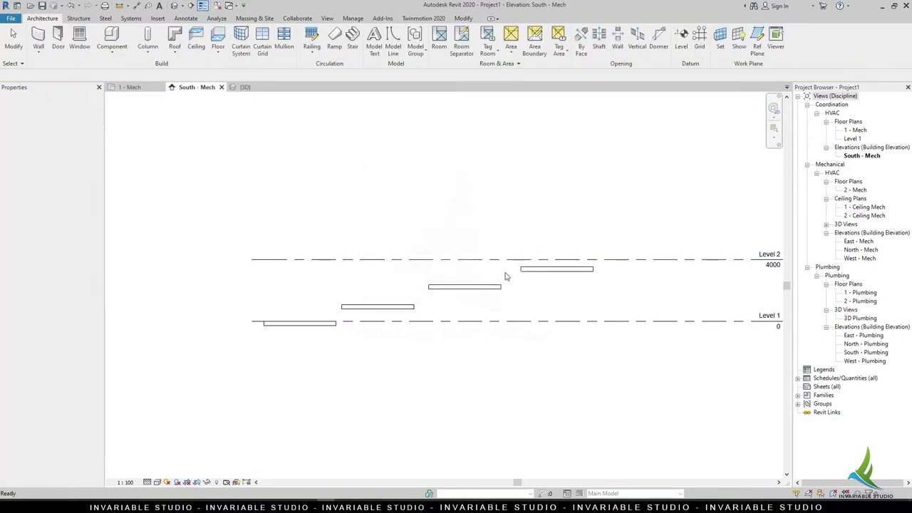
# Align the topmost slab to Level 2 using AL
pyautogui.click(546, 269)
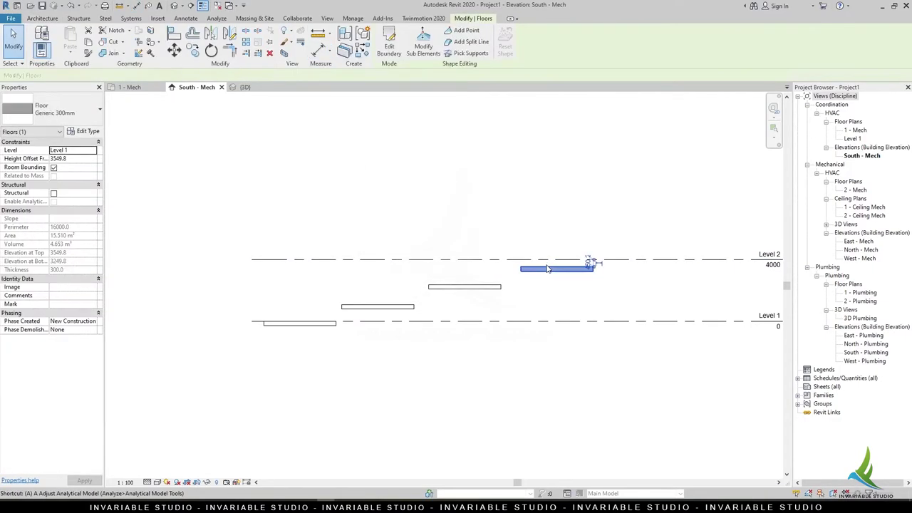
pyautogui.press('a')
pyautogui.press('l')
pyautogui.click(552, 259)
pyautogui.click(553, 268)
pyautogui.press('Escape')
pyautogui.press('Escape')
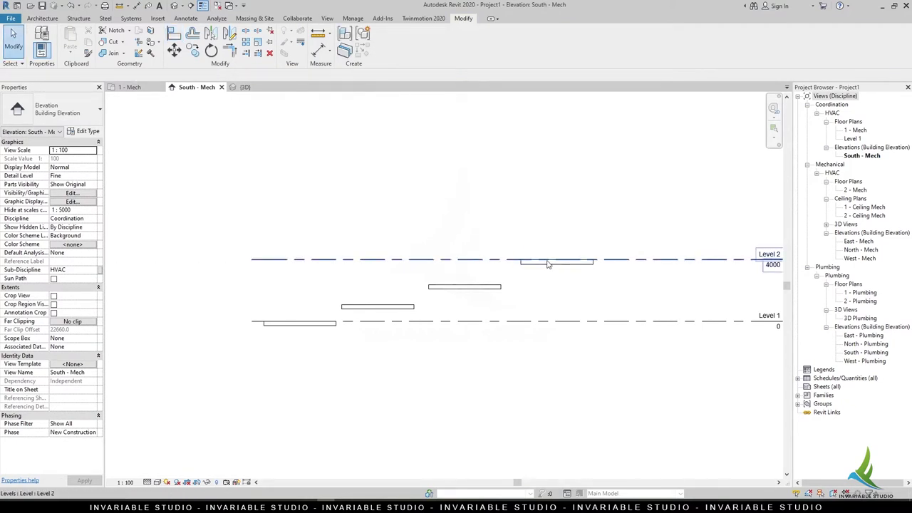
# Dimension from Level 2 through the slabs to Level 1 and set the spacings equal
pyautogui.press('d')
pyautogui.press('i')
pyautogui.click(549, 261)
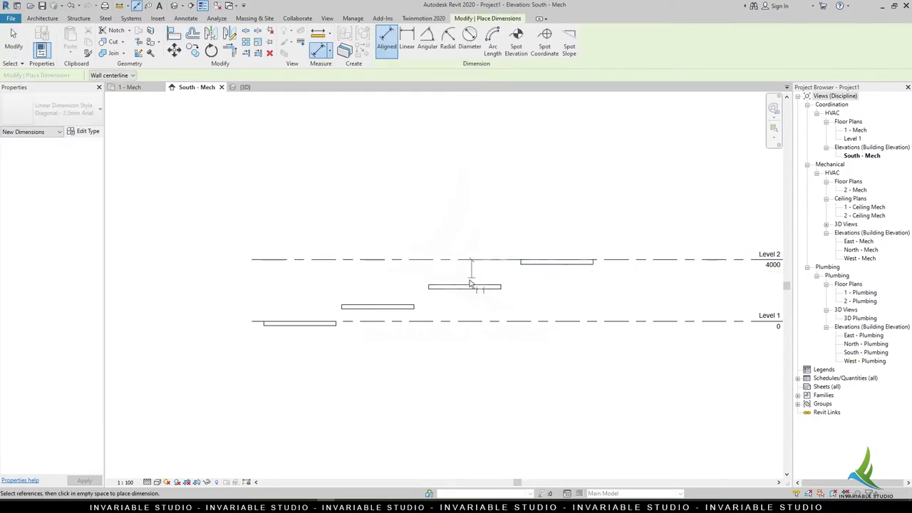
pyautogui.click(469, 286)
pyautogui.click(385, 306)
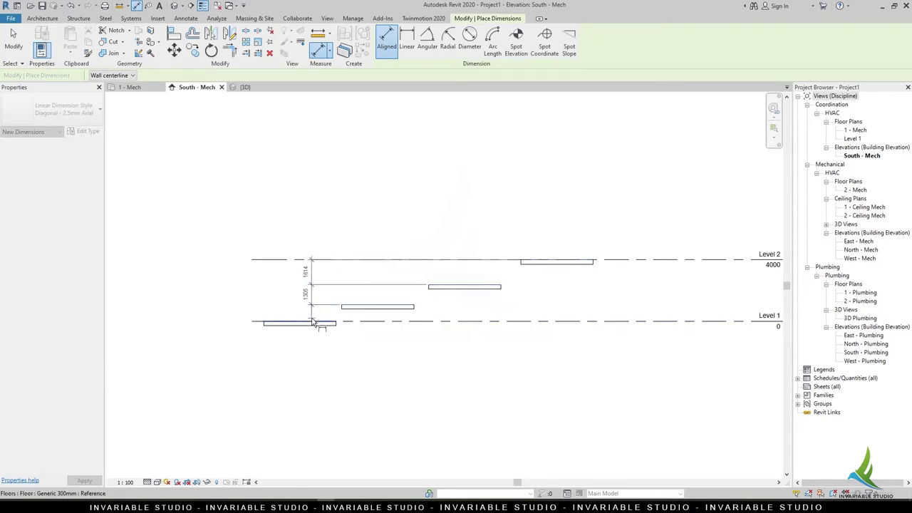
pyautogui.click(312, 321)
pyautogui.click(311, 299)
pyautogui.click(325, 294)
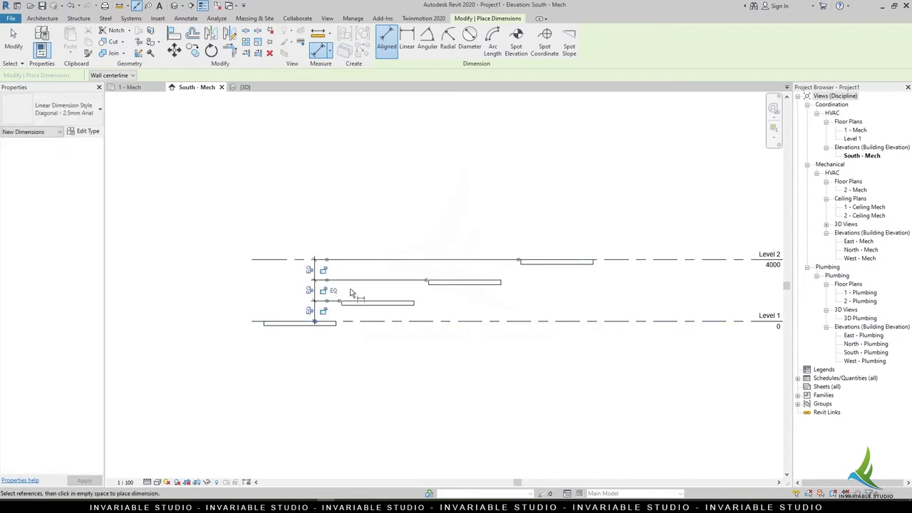
pyautogui.press('Escape')
pyautogui.press('Escape')
# Delete the dimension string with Unconstrain and return to the 1 - Mech plan
pyautogui.click(360, 280)
pyautogui.press('Delete')
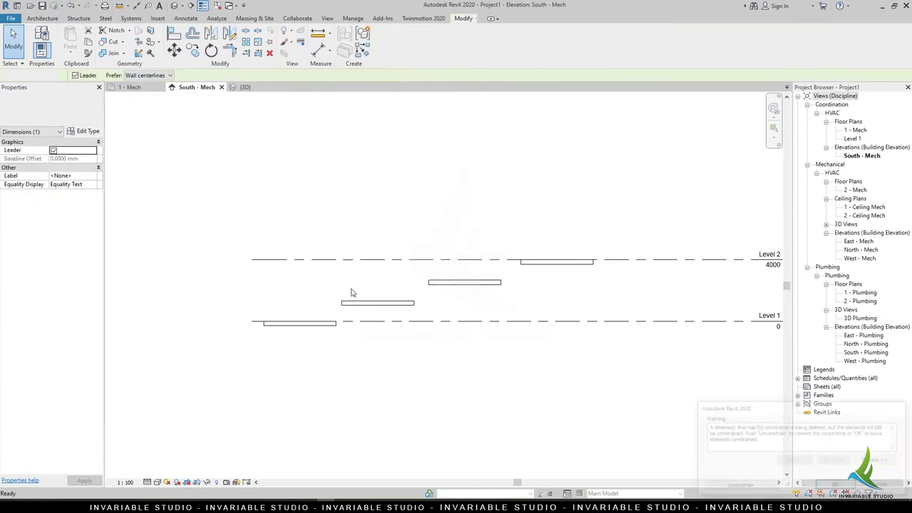
pyautogui.click(721, 487)
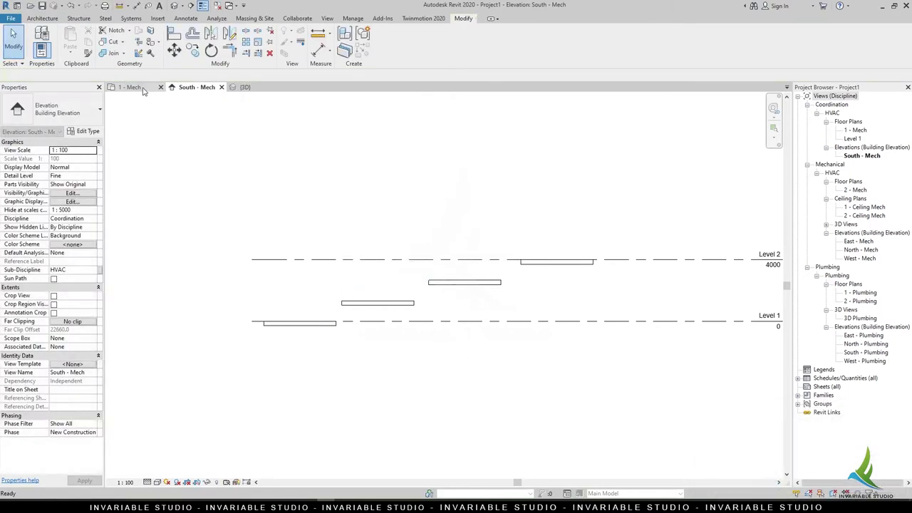
pyautogui.click(130, 87)
pyautogui.scroll(1, 171, 121)
# Start a pipe with 90.0 mm diameter from the Systems tools
pyautogui.click(42, 18)
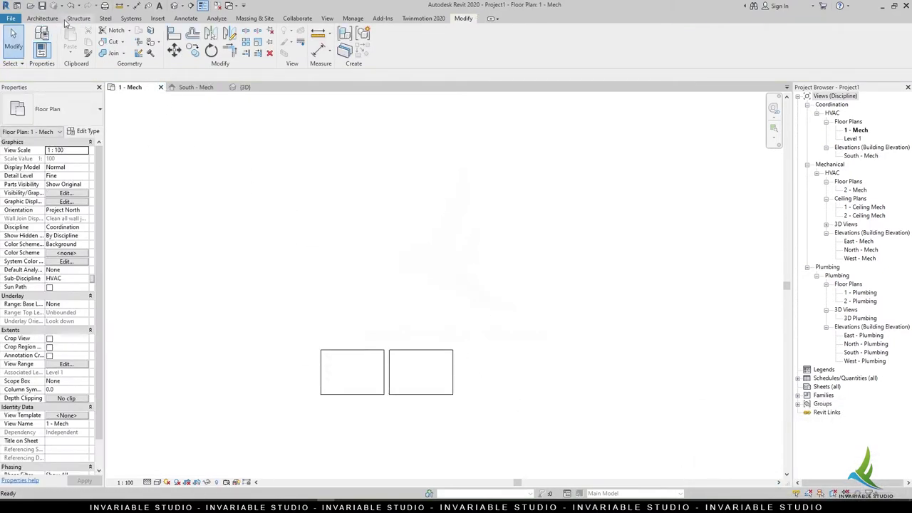
pyautogui.click(142, 19)
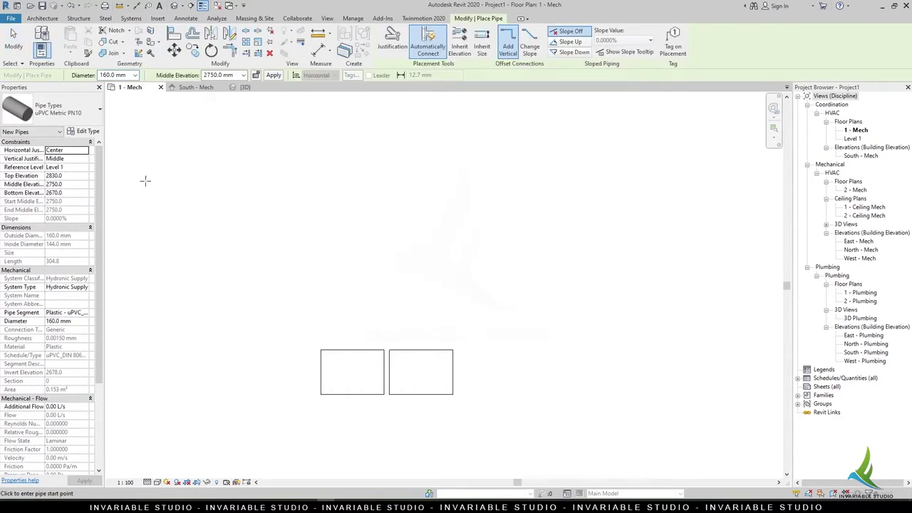
pyautogui.click(135, 75)
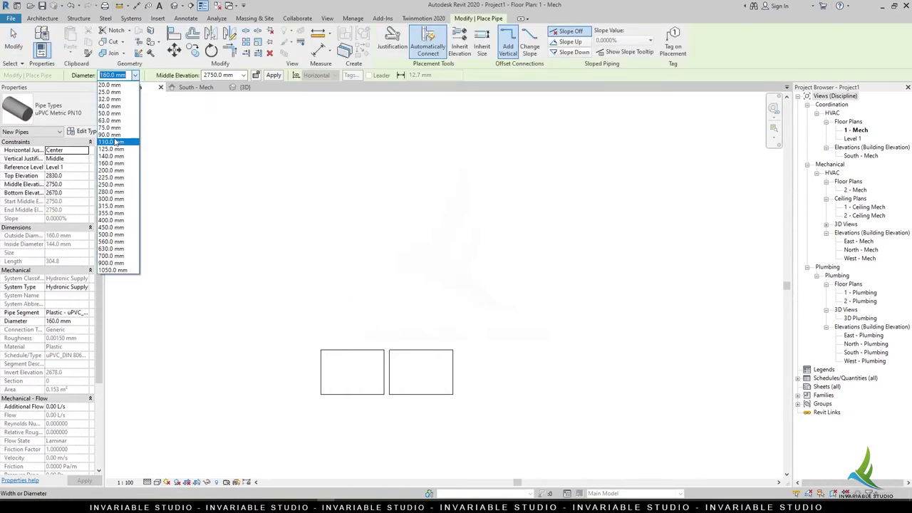
pyautogui.click(113, 136)
pyautogui.scroll(2, 342, 365)
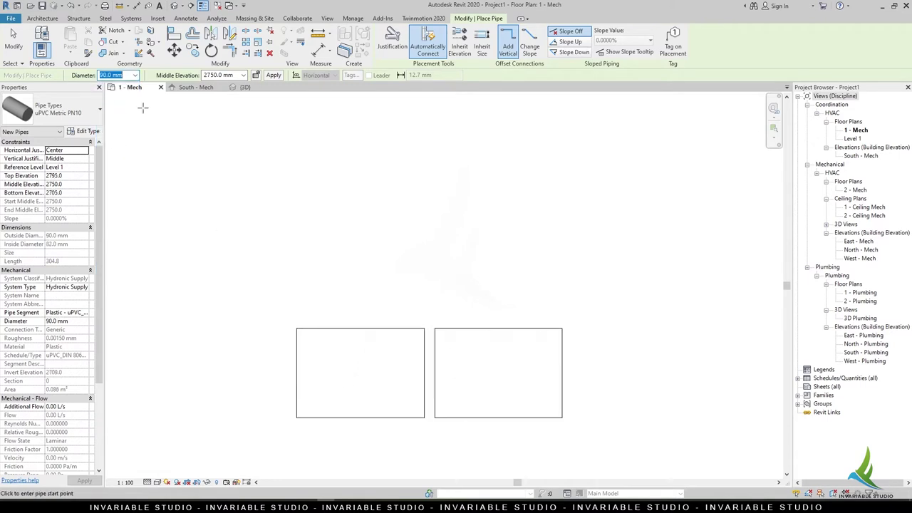
pyautogui.click(64, 109)
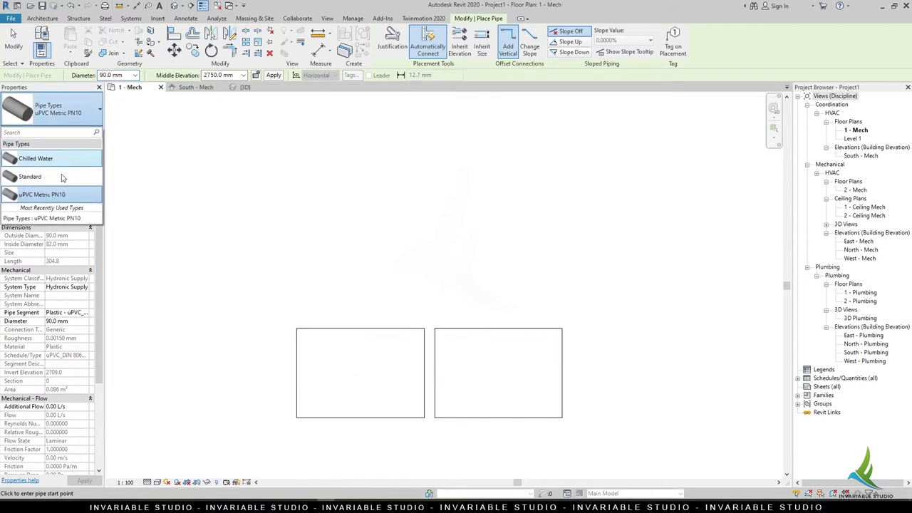
# Draw the 2200 mm pipe across the left floor slab
pyautogui.click(316, 369)
pyautogui.press('Escape')
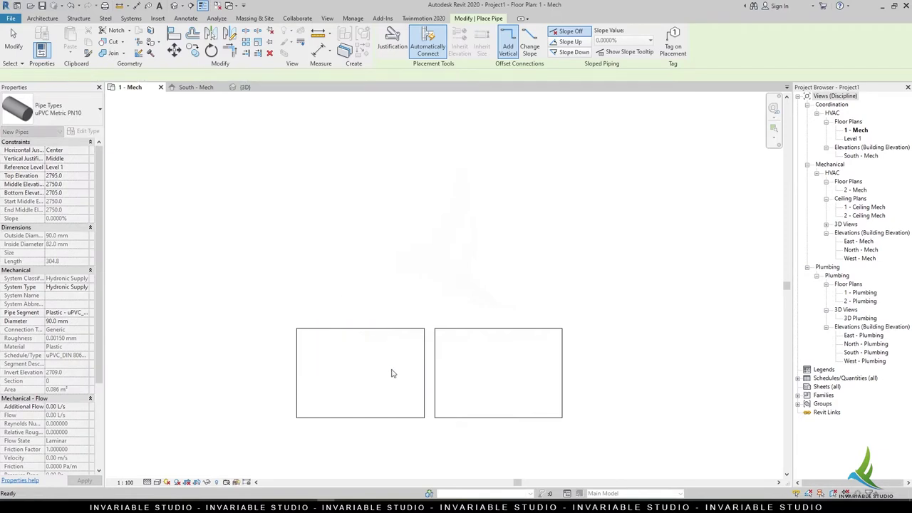
pyautogui.scroll(1, 373, 370)
pyautogui.click(301, 376)
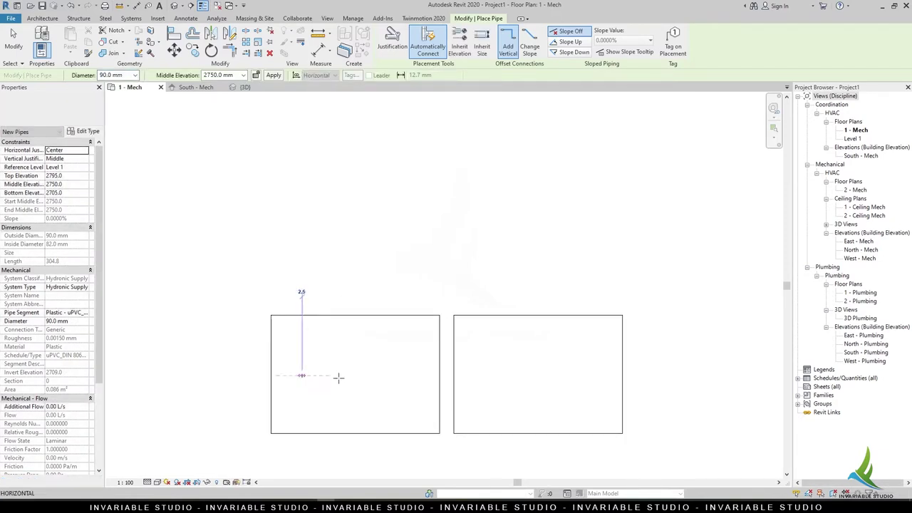
pyautogui.click(381, 376)
pyautogui.press('Escape')
pyautogui.press('Escape')
# In South - Mech, lower the pipe and extend it with a 400 mm riser and 4100 mm run
pyautogui.click(192, 87)
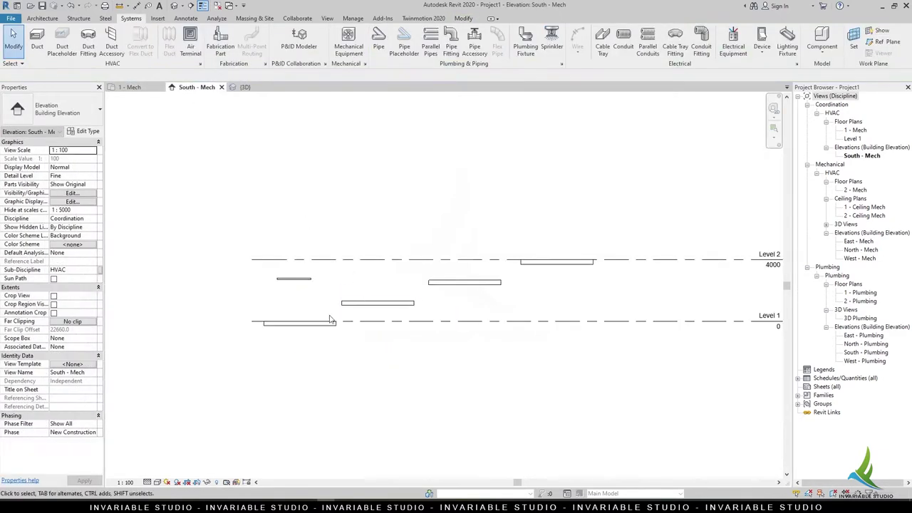
pyautogui.moveTo(290, 271); pyautogui.dragTo(316, 328)
pyautogui.scroll(3, 319, 325)
pyautogui.scroll(1, 319, 325)
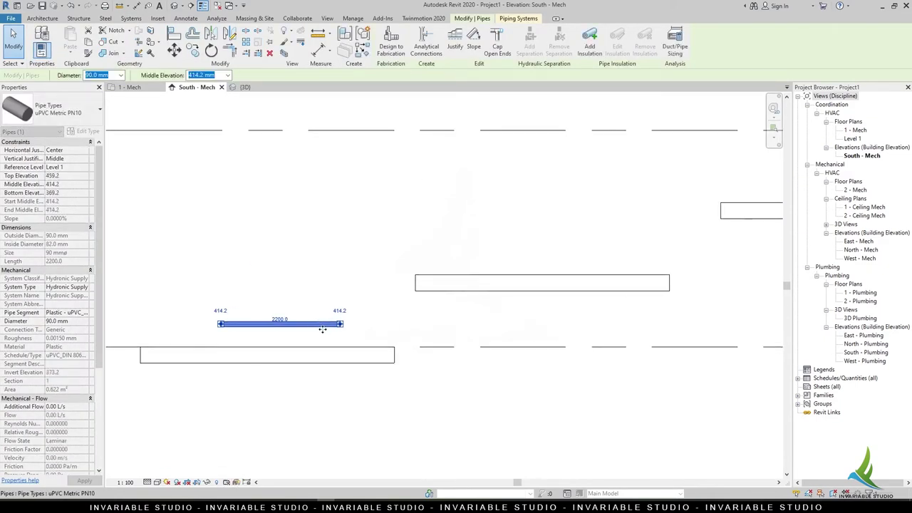
pyautogui.click(340, 325)
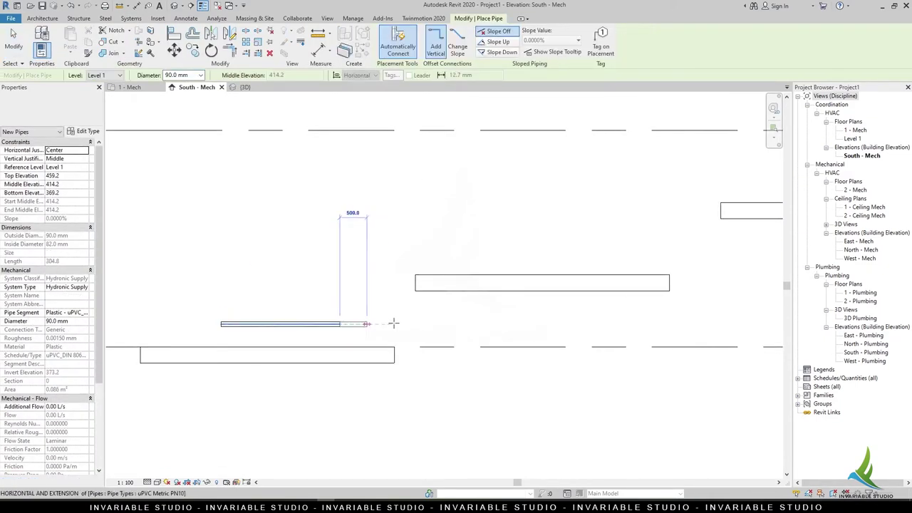
pyautogui.click(464, 324)
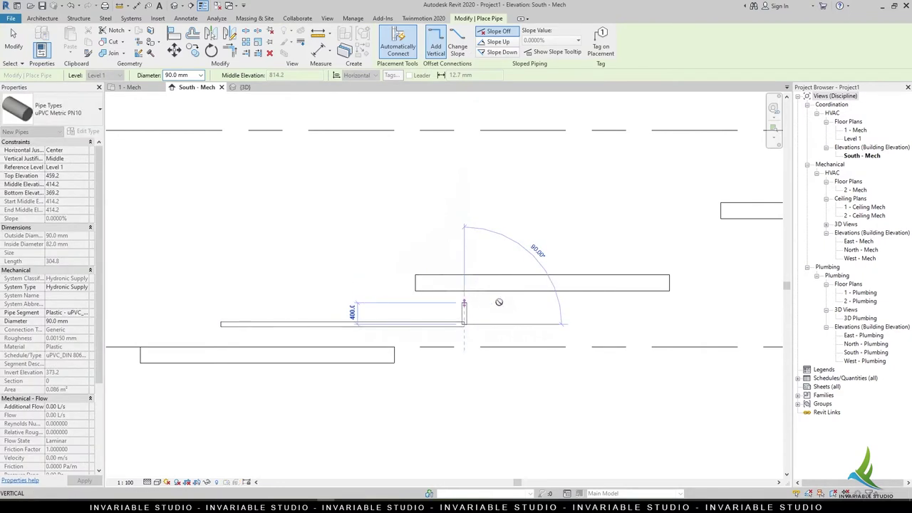
pyautogui.click(687, 303)
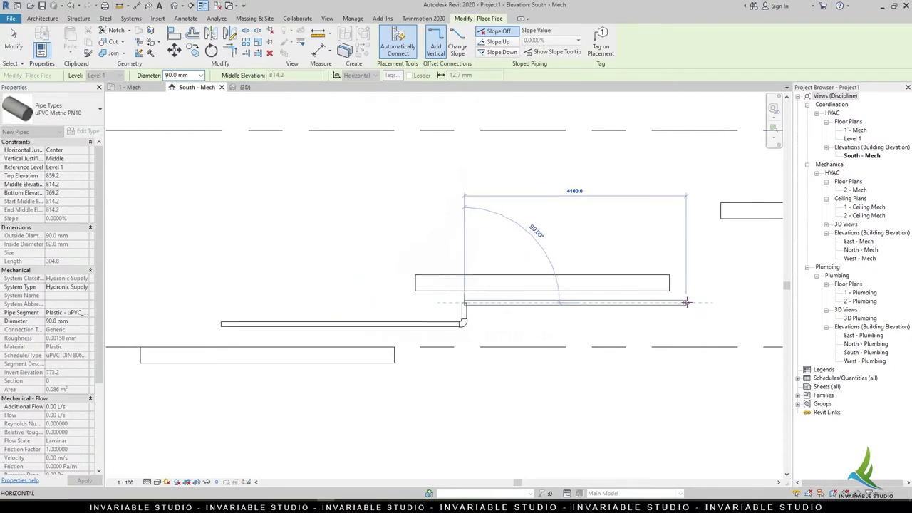
pyautogui.moveTo(691, 308); pyautogui.dragTo(565, 281, button='middle')
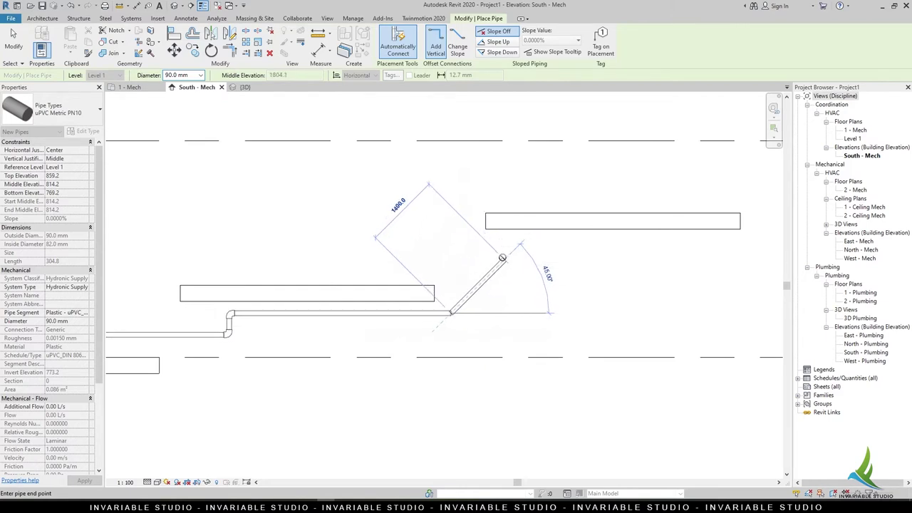
pyautogui.click(563, 255)
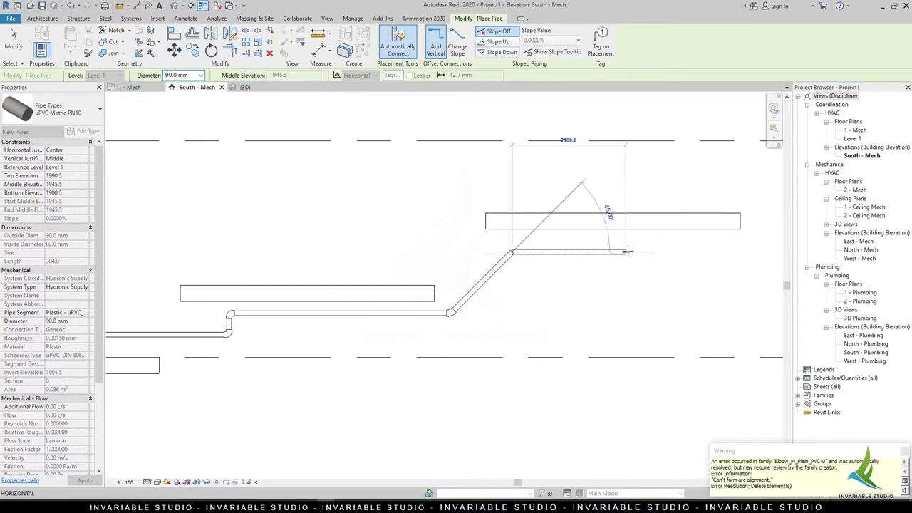
# Continue the run at 160 mm diameter, rising to the upper slab
pyautogui.click(201, 75)
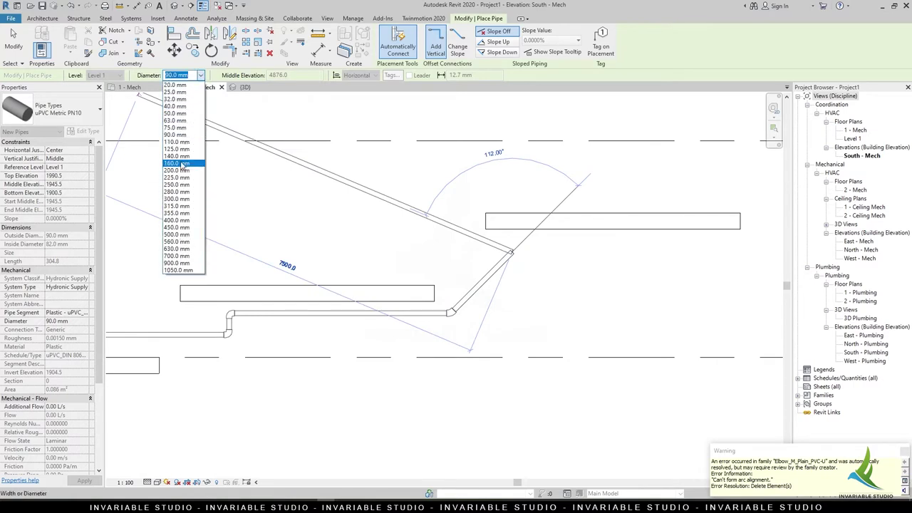
pyautogui.click(183, 164)
pyautogui.moveTo(560, 230); pyautogui.dragTo(355, 225, button='middle')
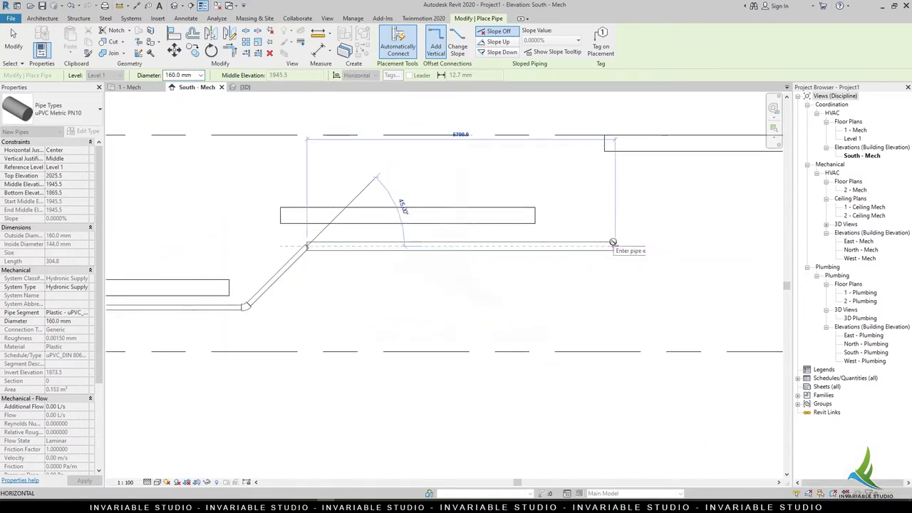
pyautogui.click(625, 246)
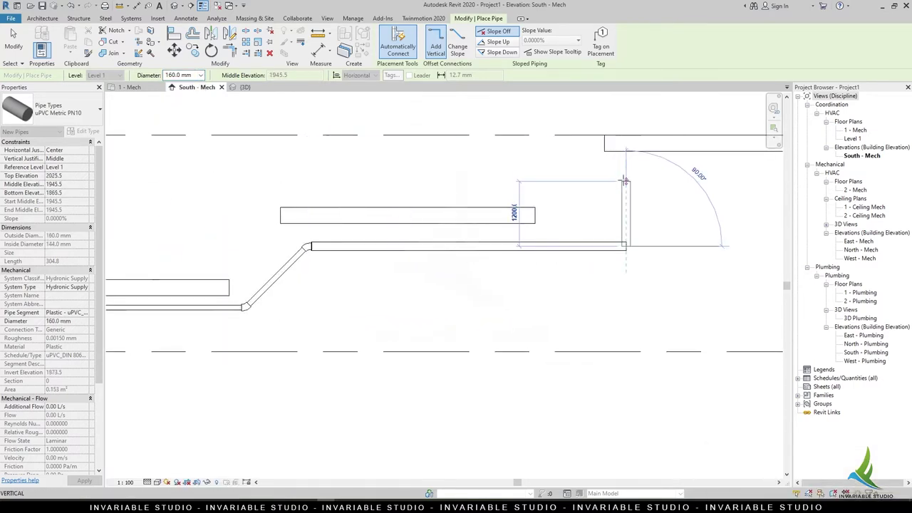
pyautogui.click(677, 197)
pyautogui.moveTo(798, 203); pyautogui.dragTo(542, 208, button='middle')
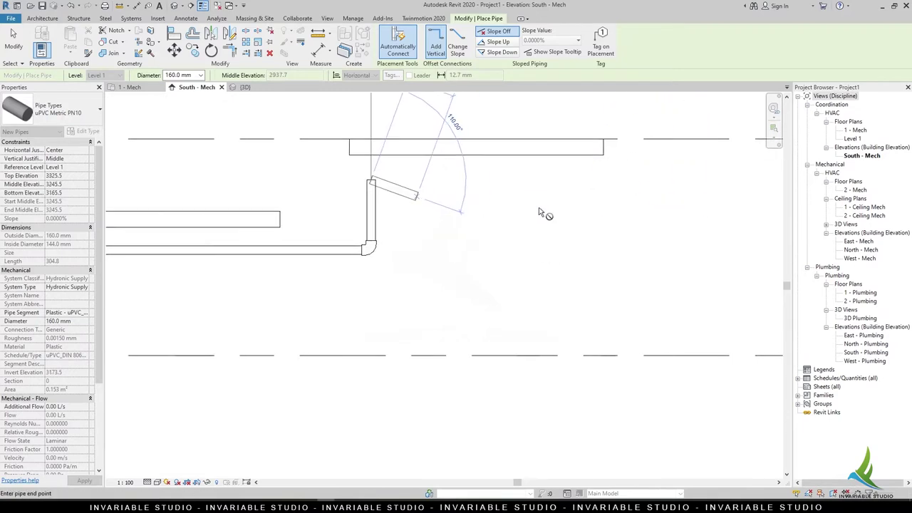
pyautogui.click(602, 178)
pyautogui.moveTo(487, 320); pyautogui.dragTo(492, 385, button='middle')
pyautogui.press('Escape')
pyautogui.press('Escape')
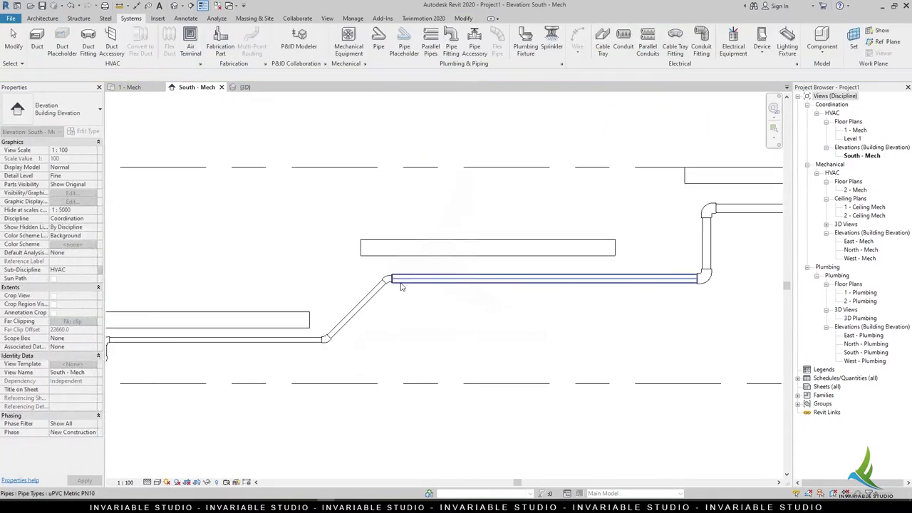
# Resize the elbow at the top of the slope to 160 mm
pyautogui.click(385, 279)
pyautogui.click(141, 76)
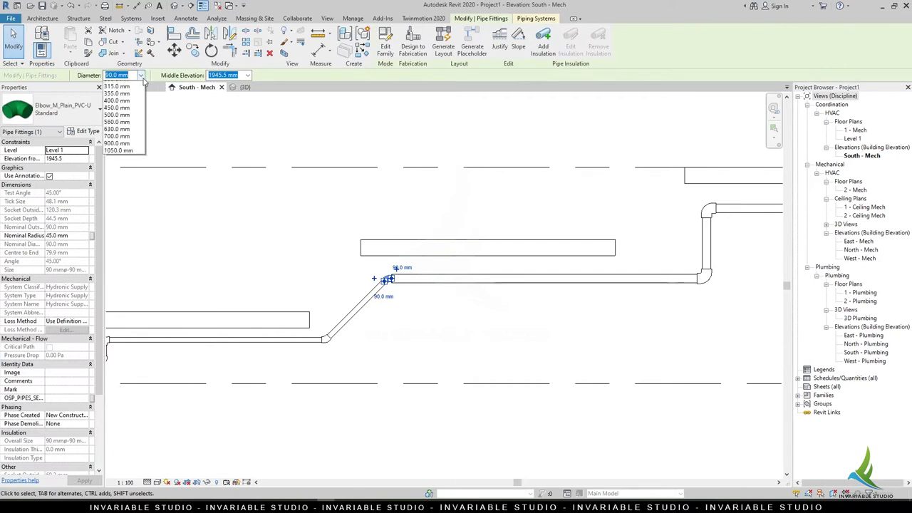
pyautogui.click(117, 160)
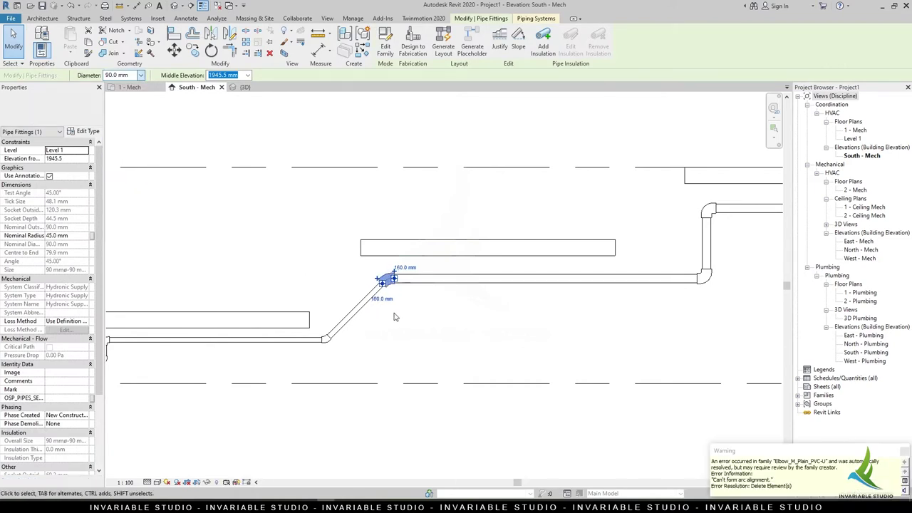
pyautogui.press('Escape')
# Set the 3D view to Fine detail level and Shaded visual style
pyautogui.click(245, 87)
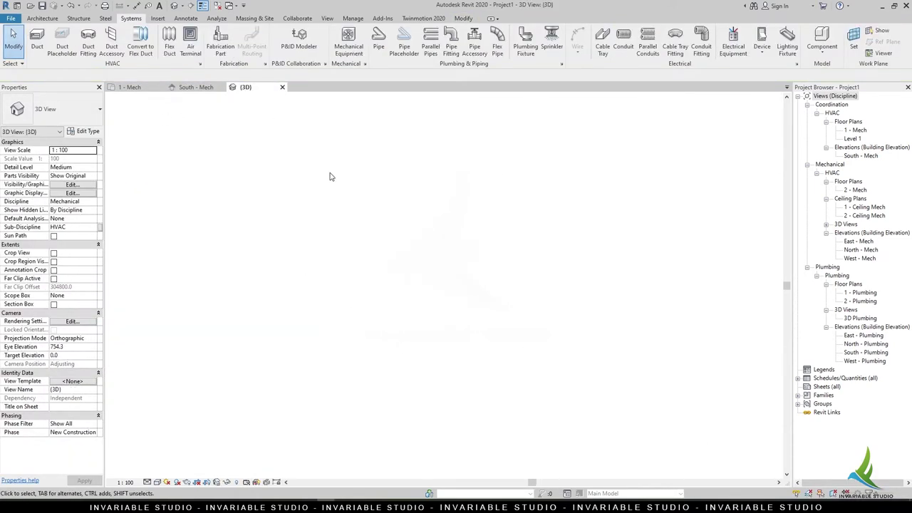
pyautogui.moveTo(374, 262)
pyautogui.keyDown('shift'); pyautogui.mouseDown(button='middle')
pyautogui.moveTo(446, 306)
pyautogui.moveTo(424, 311)
pyautogui.mouseUp(button='middle'); pyautogui.keyUp('shift')
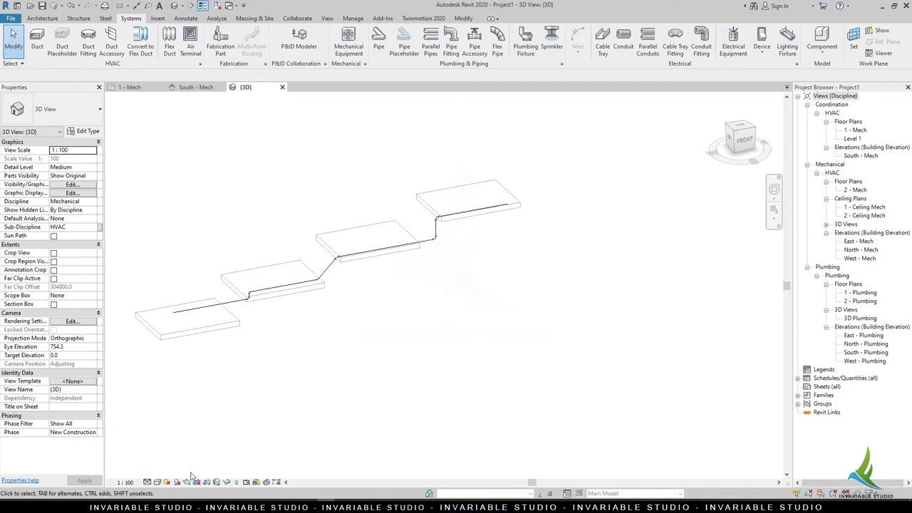
pyautogui.click(146, 482)
pyautogui.click(171, 473)
pyautogui.click(156, 482)
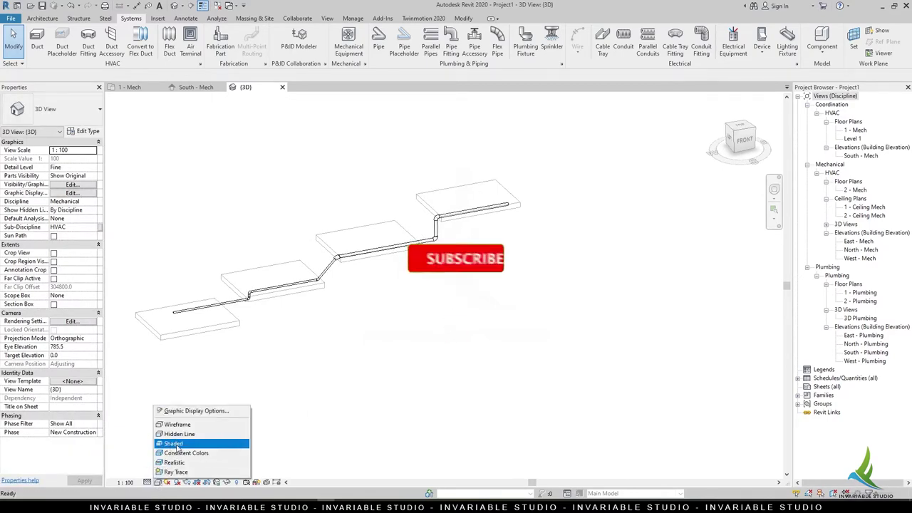
pyautogui.click(174, 443)
pyautogui.moveTo(176, 447)
pyautogui.keyDown('shift'); pyautogui.mouseDown(button='middle')
pyautogui.moveTo(277, 332)
pyautogui.moveTo(362, 383)
pyautogui.moveTo(342, 356)
pyautogui.mouseUp(button='middle'); pyautogui.keyUp('shift')
# Set the view discipline to Coordination and orbit to view the floors and pipes
pyautogui.click(72, 210)
pyautogui.click(92, 210)
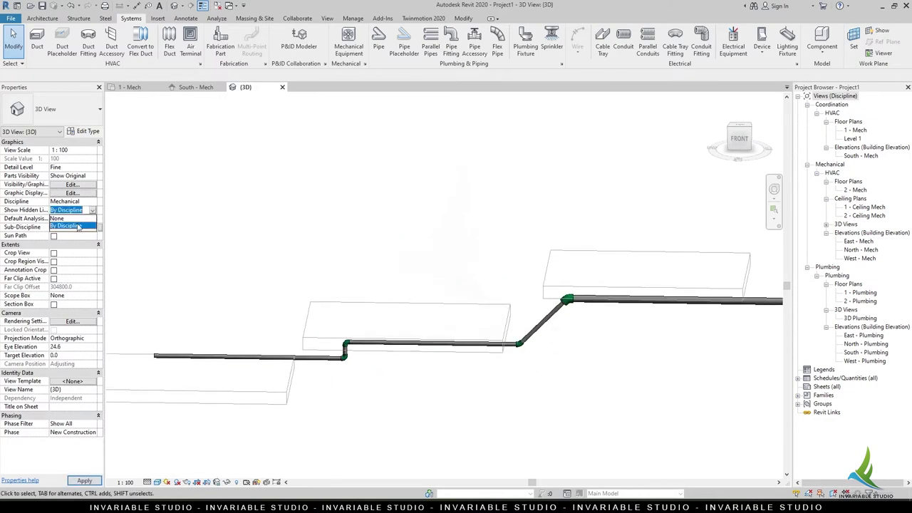
pyautogui.click(79, 226)
pyautogui.click(71, 201)
pyautogui.click(92, 201)
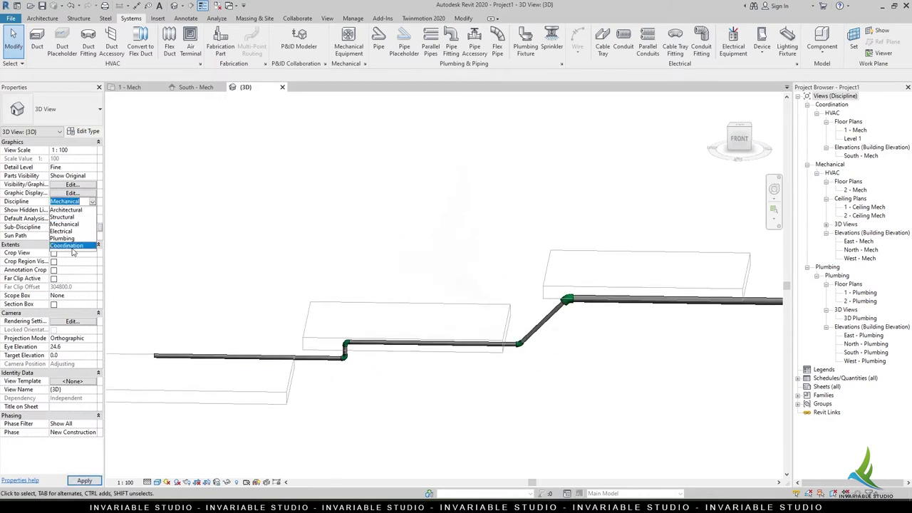
pyautogui.click(71, 245)
pyautogui.moveTo(411, 402)
pyautogui.keyDown('shift'); pyautogui.mouseDown(button='middle')
pyautogui.moveTo(495, 392)
pyautogui.moveTo(472, 285)
pyautogui.mouseUp(button='middle'); pyautogui.keyUp('shift')
pyautogui.moveTo(482, 360)
pyautogui.keyDown('shift'); pyautogui.mouseDown(button='middle')
pyautogui.moveTo(474, 340)
pyautogui.moveTo(488, 334)
pyautogui.mouseUp(button='middle'); pyautogui.keyUp('shift')
pyautogui.moveTo(296, 332)
pyautogui.keyDown('shift'); pyautogui.mouseDown(button='middle')
pyautogui.moveTo(332, 369)
pyautogui.moveTo(523, 382)
pyautogui.moveTo(592, 405)
pyautogui.moveTo(360, 339)
pyautogui.moveTo(549, 346)
pyautogui.mouseUp(button='middle'); pyautogui.keyUp('shift')
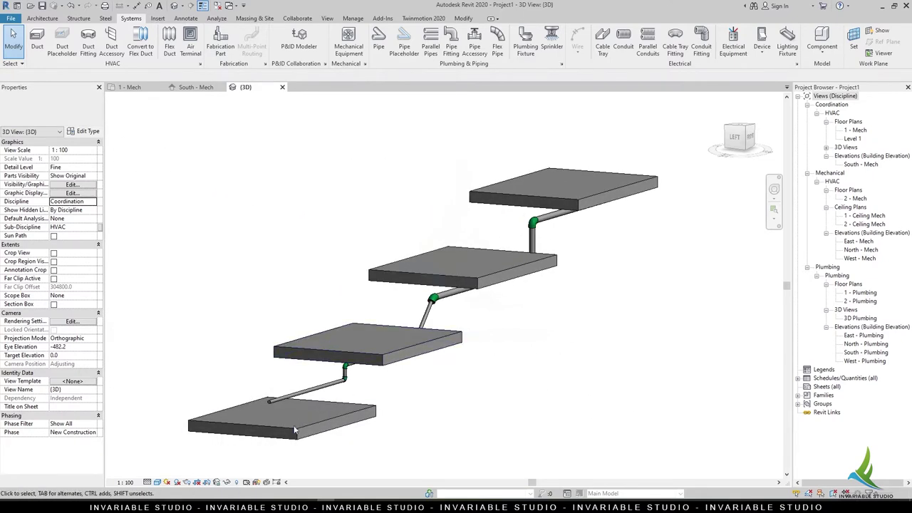
# Enable smooth lines with anti-aliasing in Graphic Display Options
pyautogui.click(157, 482)
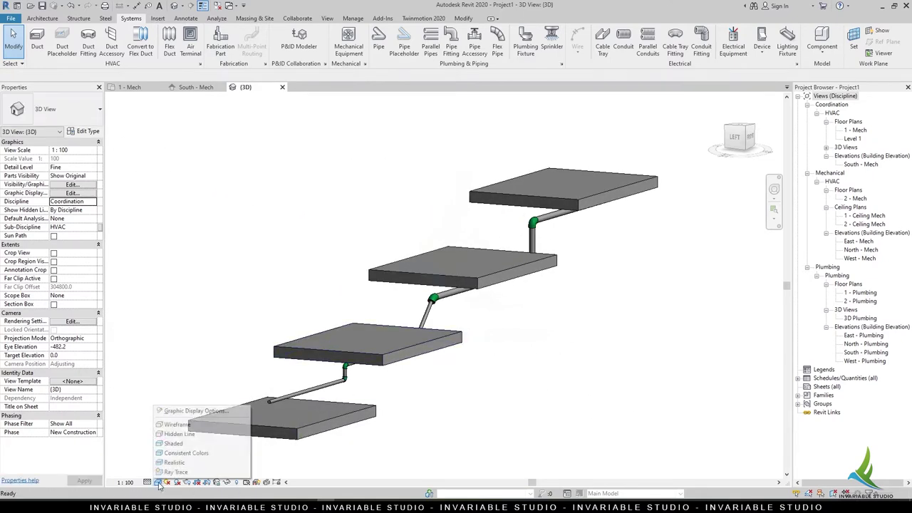
pyautogui.click(191, 412)
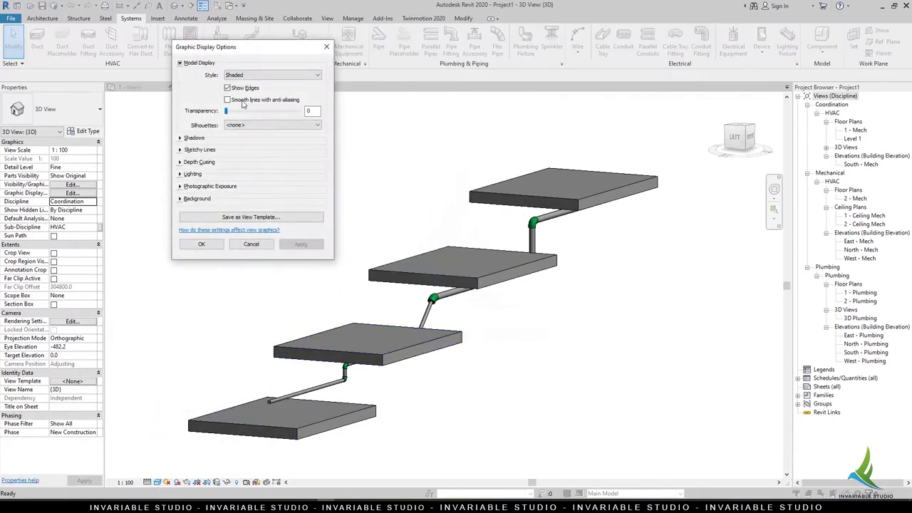
pyautogui.click(180, 138)
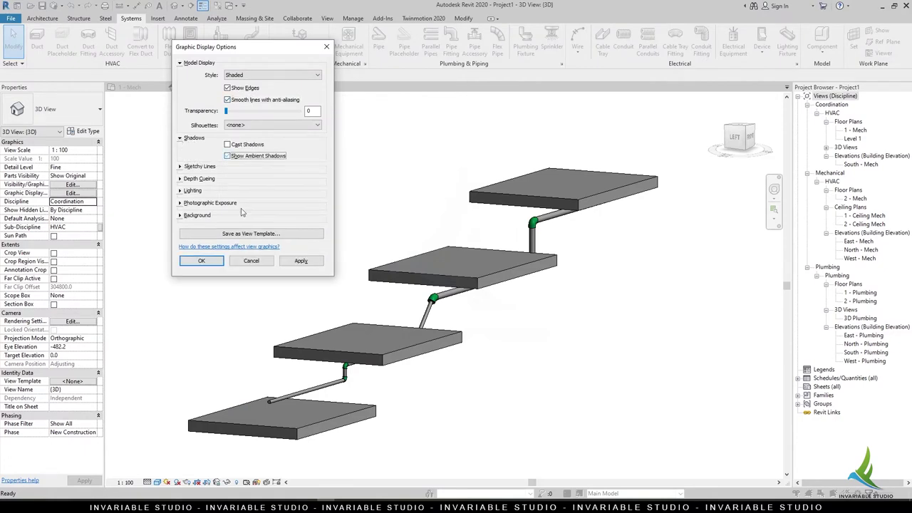
pyautogui.click(201, 260)
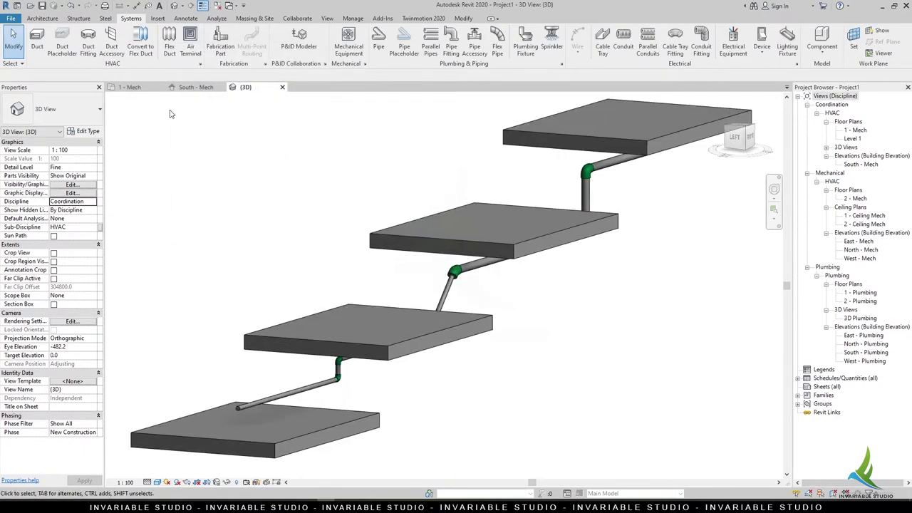
# Return to the 1 - Mech floor plan
pyautogui.click(136, 92)
pyautogui.scroll(-2, 401, 254)
pyautogui.scroll(1, 491, 335)
# Open the MEP Fabrication Parts palette in 1 - Mech, widen it, and open its Settings
pyautogui.scroll(-1, 346, 371)
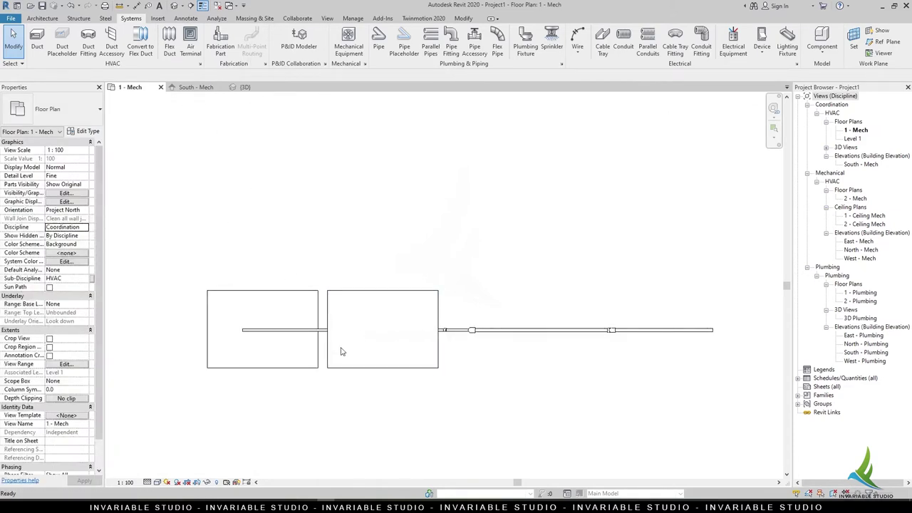
pyautogui.scroll(1, 328, 285)
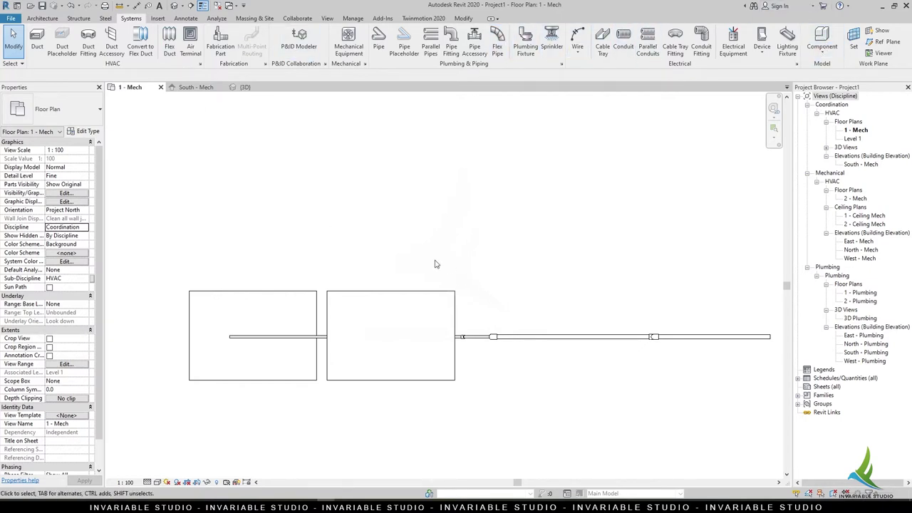
pyautogui.click(221, 47)
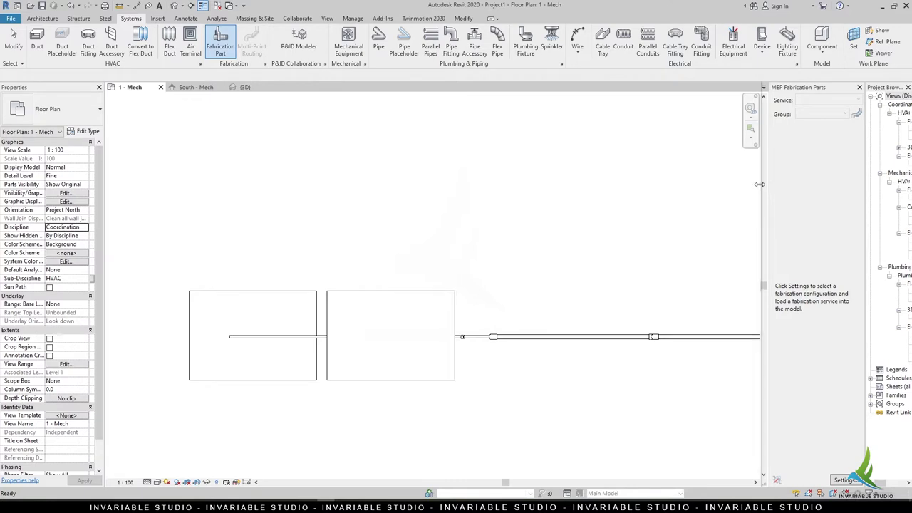
pyautogui.moveTo(760, 184); pyautogui.dragTo(723, 184)
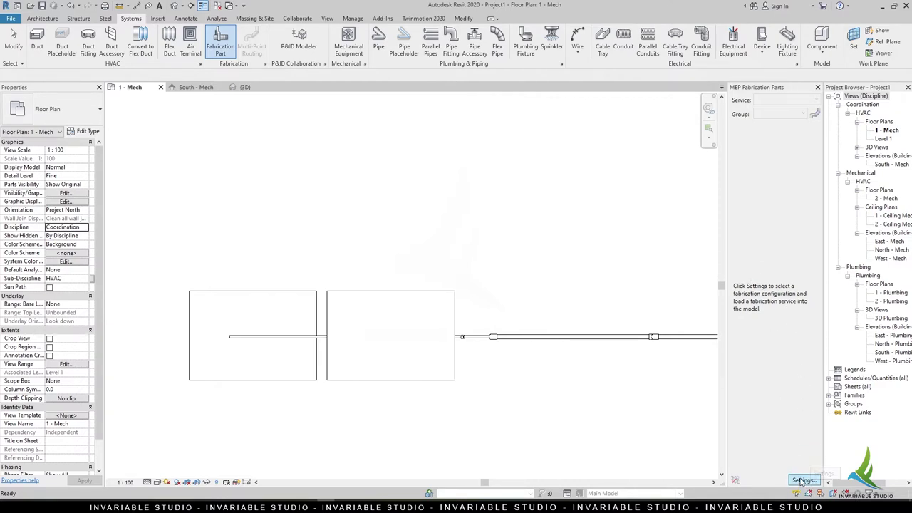
pyautogui.click(802, 481)
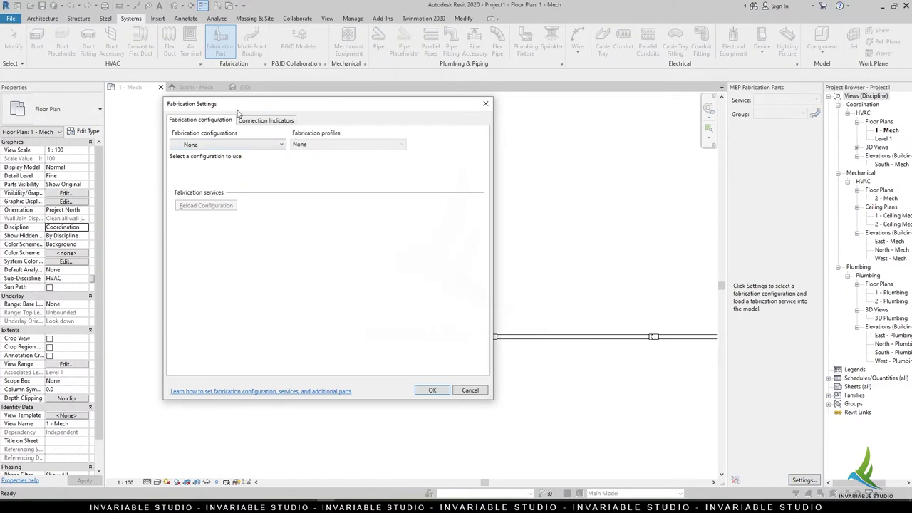
# Choose the Revit MEP Metric Content V2.2 fabrication configuration
pyautogui.moveTo(238, 112); pyautogui.dragTo(297, 112)
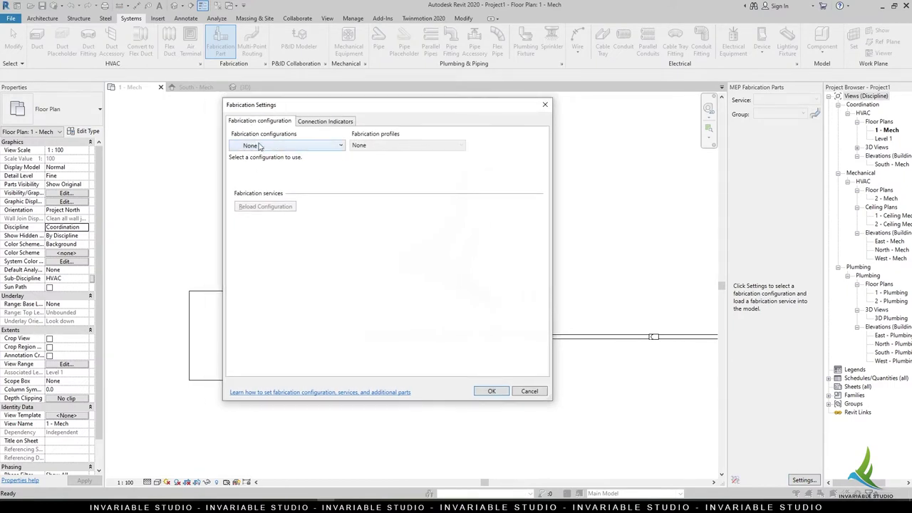
pyautogui.click(298, 146)
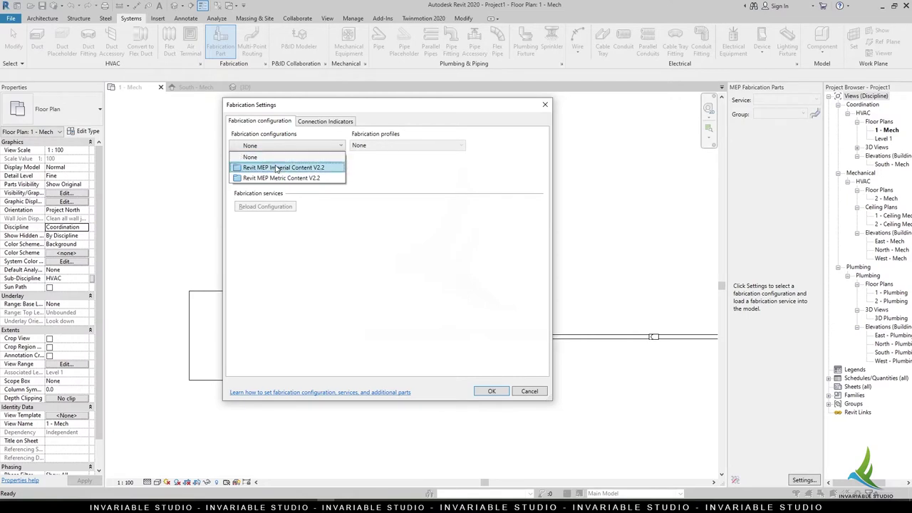
pyautogui.click(271, 179)
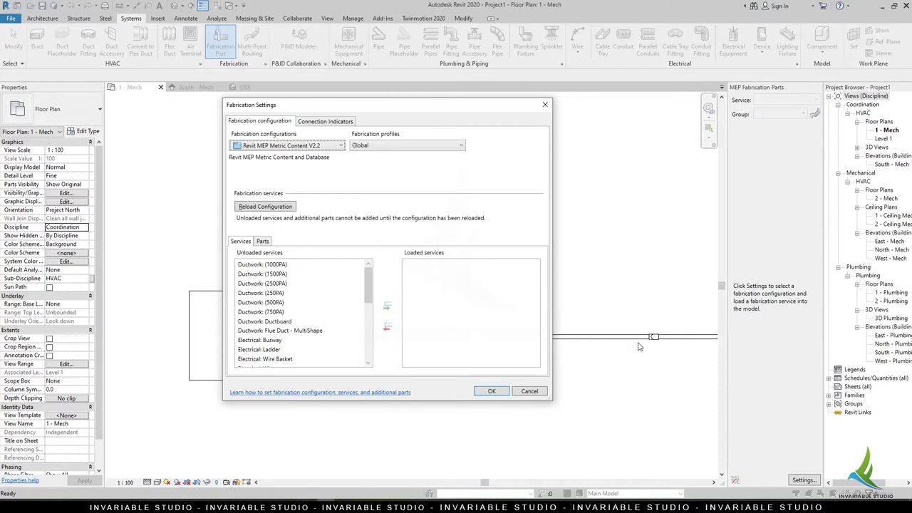
pyautogui.scroll(-1, 299, 315)
pyautogui.scroll(-2, 301, 316)
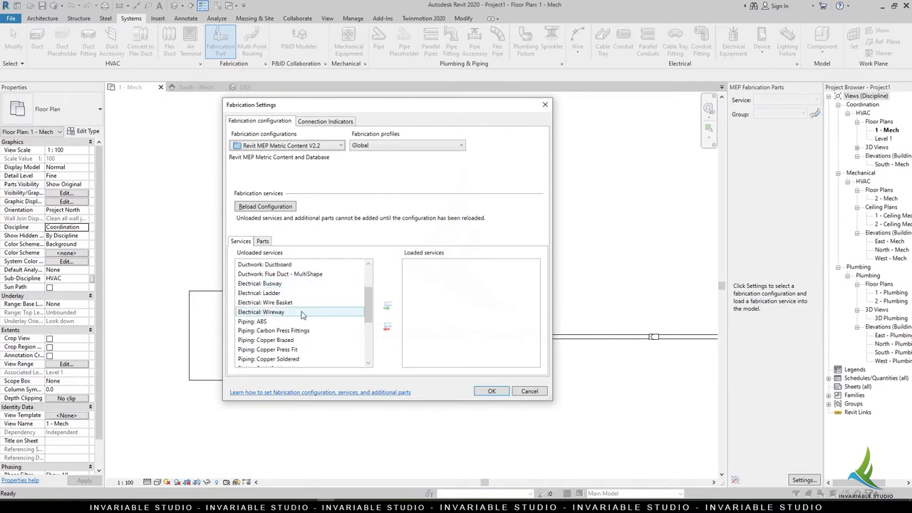
pyautogui.scroll(-2, 302, 318)
pyautogui.scroll(-1, 305, 319)
pyautogui.scroll(-1, 307, 322)
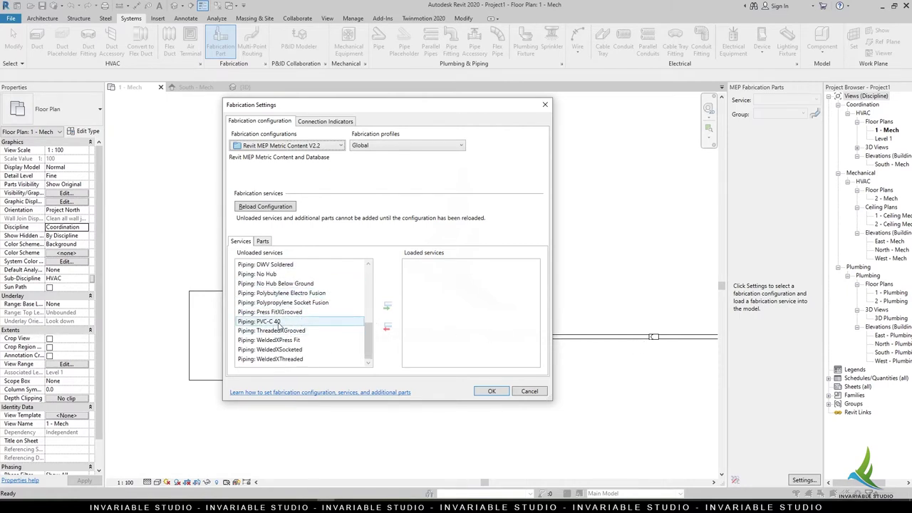
# Load the Piping: PVC-C 40 service and confirm the fabrication settings
pyautogui.click(308, 322)
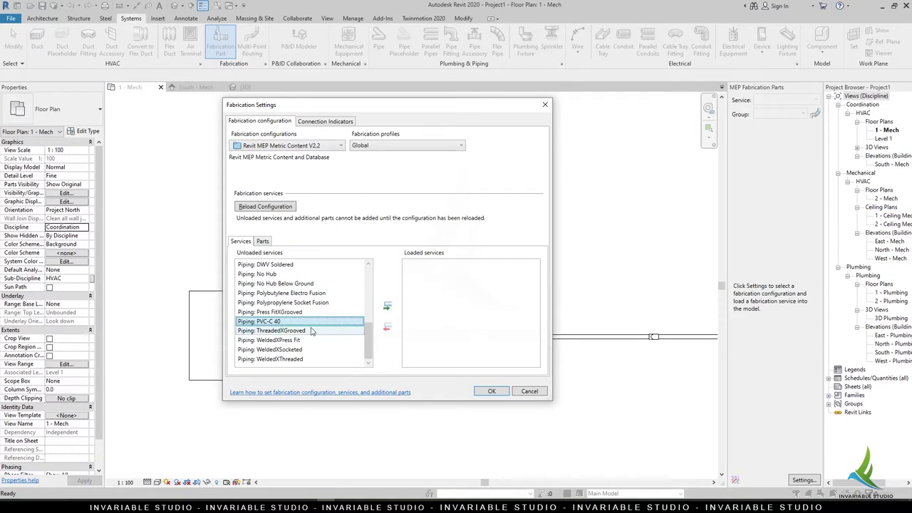
pyautogui.click(386, 309)
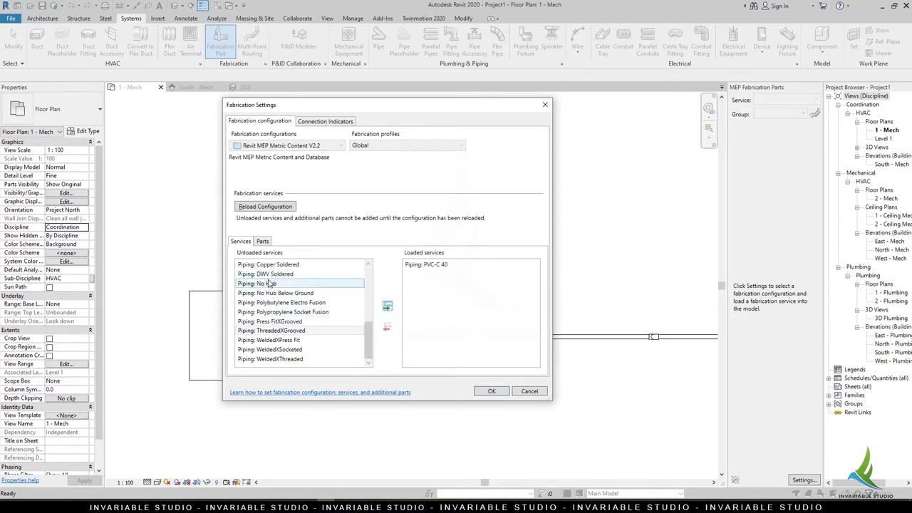
pyautogui.scroll(3, 269, 288)
pyautogui.scroll(-3, 268, 313)
pyautogui.click(441, 265)
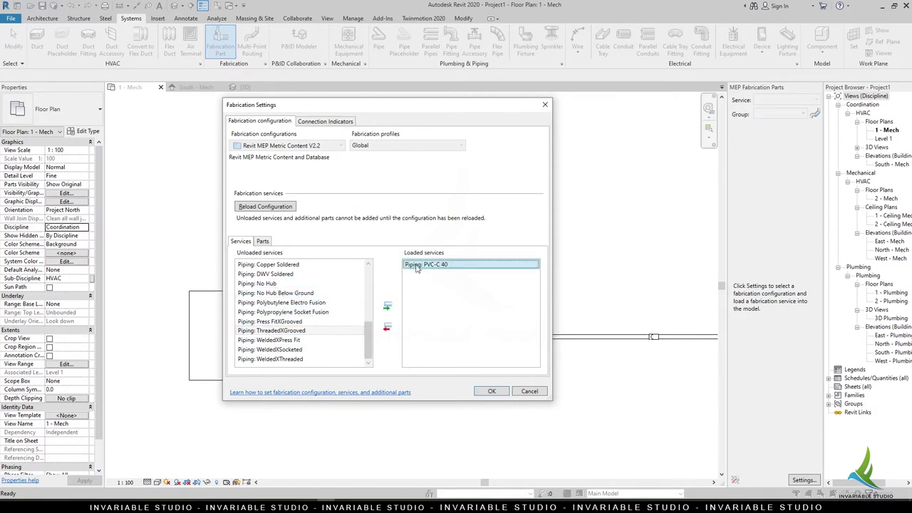
pyautogui.click(492, 392)
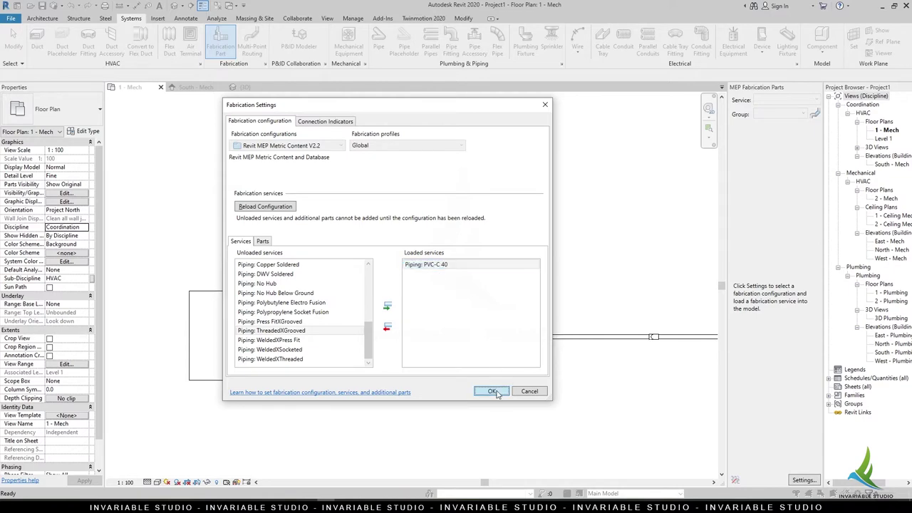
# Place a 1500 mm long, size 110 PVC Sch 40 DWV Pipe in the left slab
pyautogui.scroll(1, 240, 319)
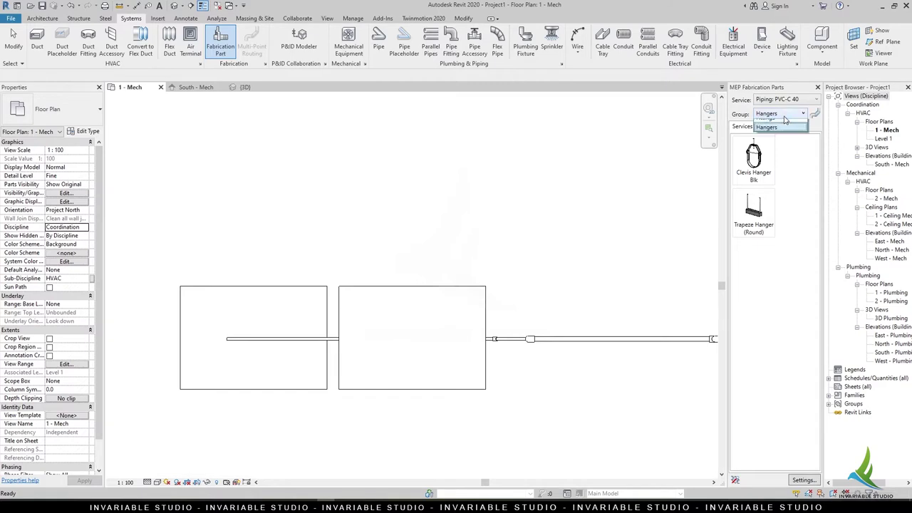
pyautogui.click(766, 125)
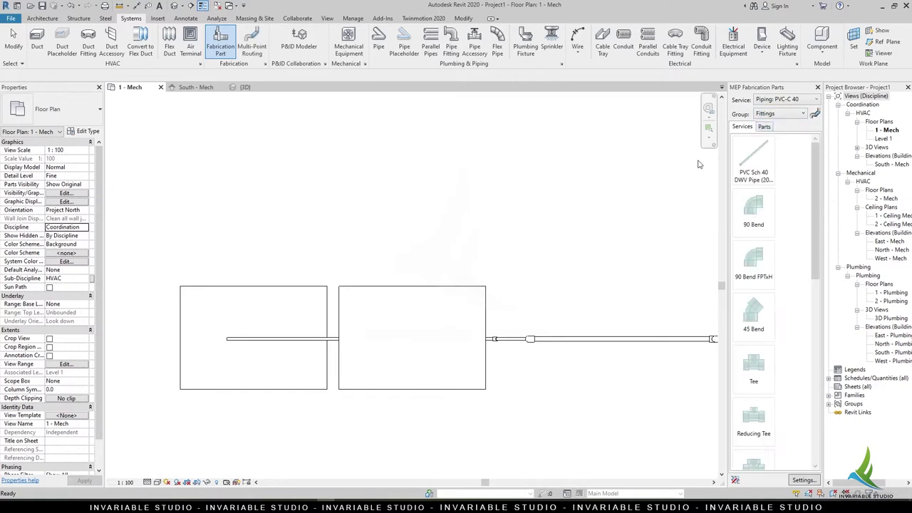
pyautogui.click(758, 159)
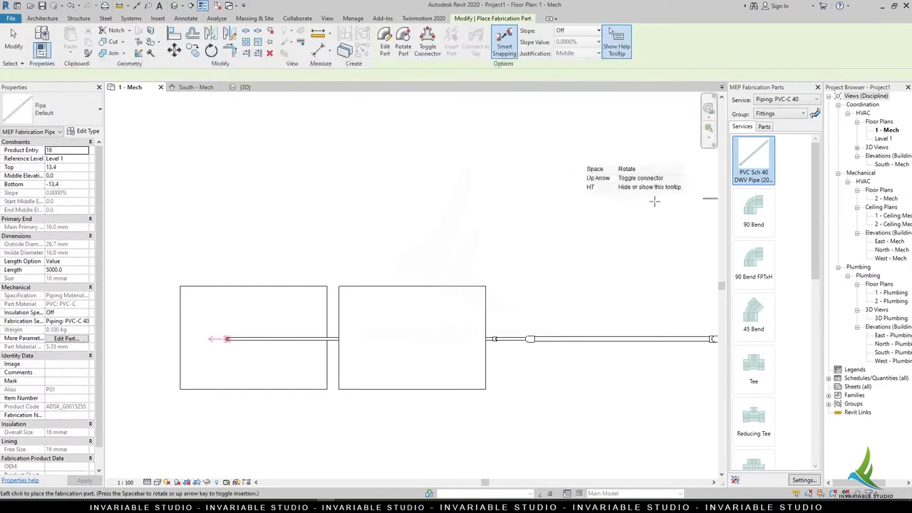
pyautogui.scroll(2, 206, 313)
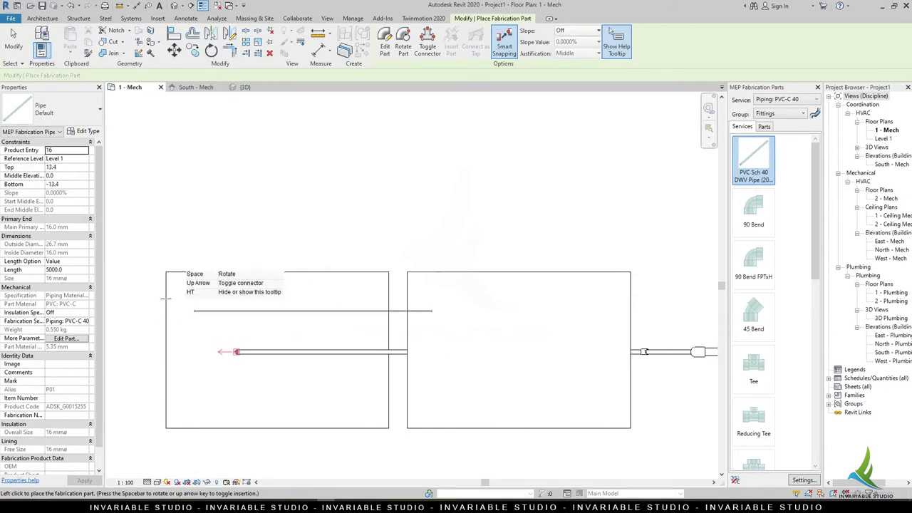
pyautogui.click(85, 152)
pyautogui.click(84, 151)
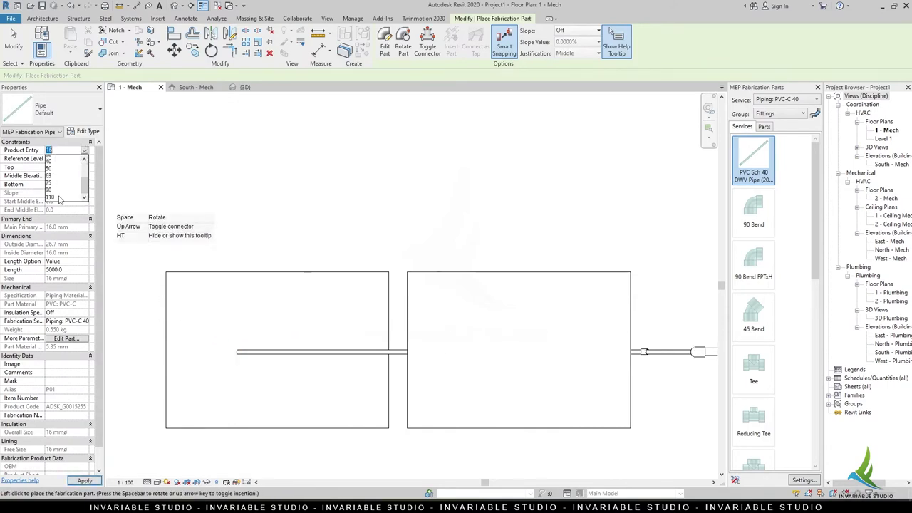
pyautogui.click(52, 187)
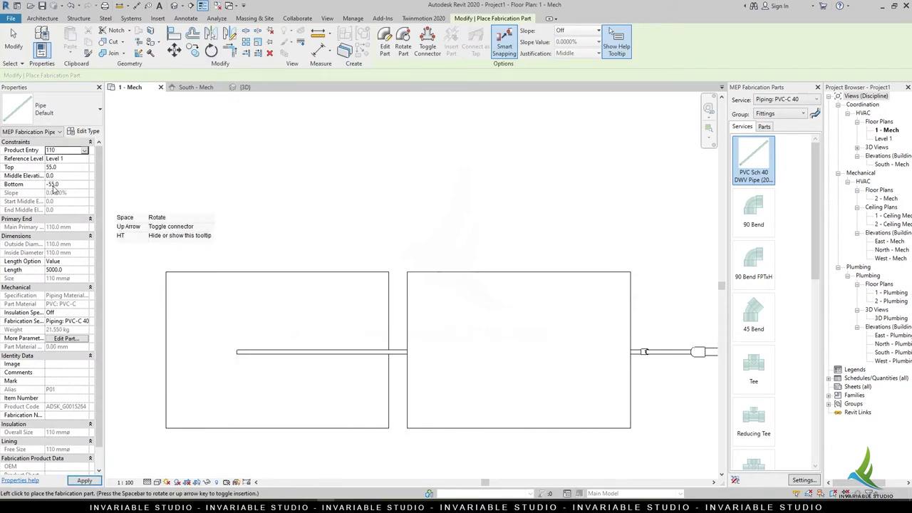
pyautogui.click(76, 270)
pyautogui.write('1500')
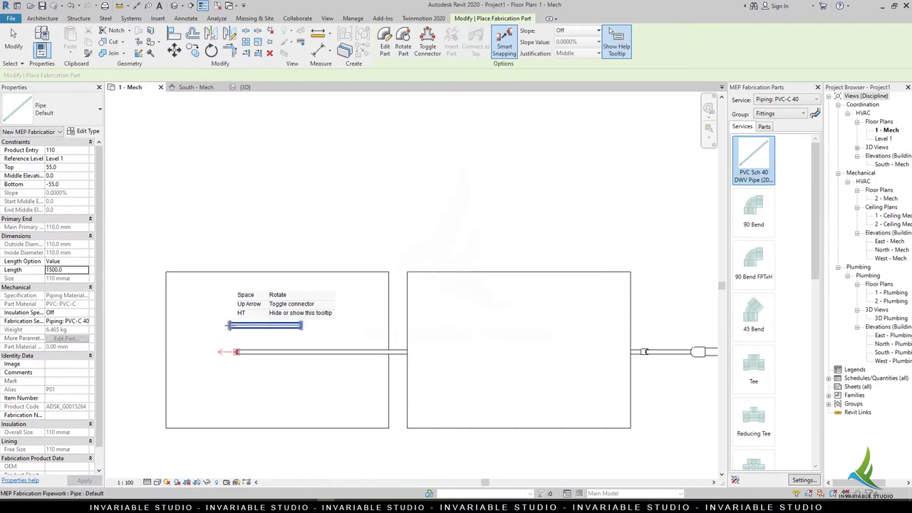
pyautogui.click(265, 326)
pyautogui.press('Escape')
# Draw a short horizontal pipe of the same type in the left slab with Create Similar
pyautogui.scroll(1, 236, 360)
pyautogui.click(265, 347)
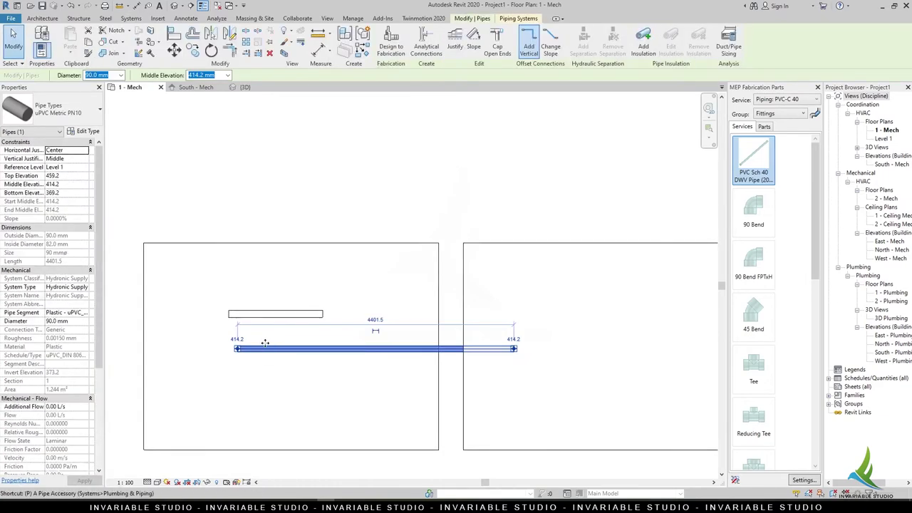
pyautogui.press('i')
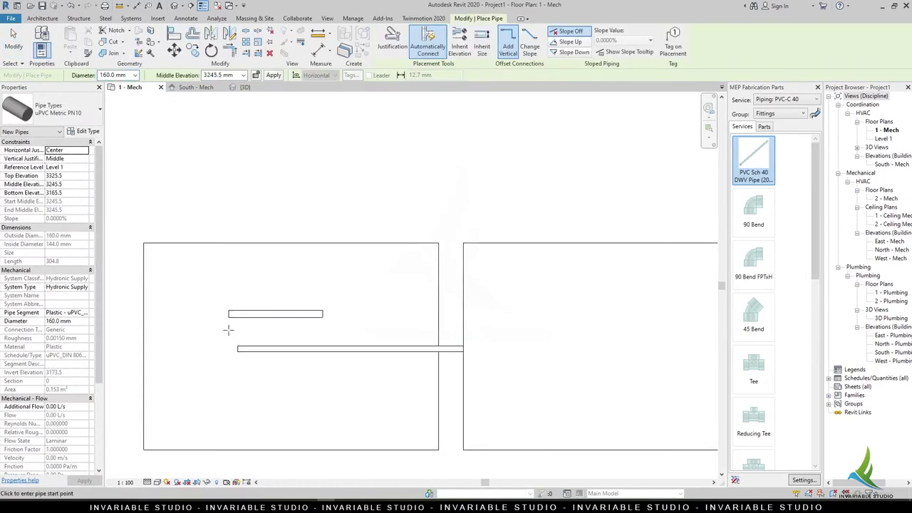
pyautogui.click(217, 329)
pyautogui.click(306, 331)
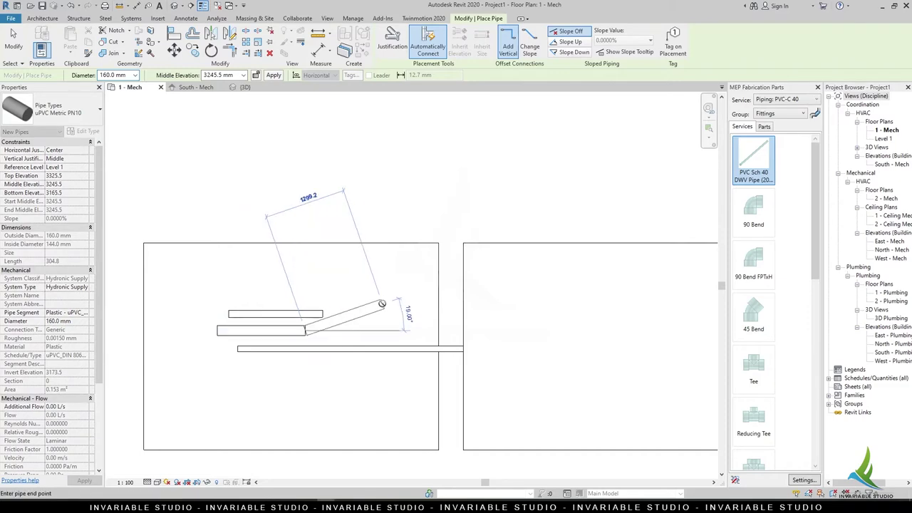
pyautogui.press('Escape')
pyautogui.press('Escape')
pyautogui.click(274, 315)
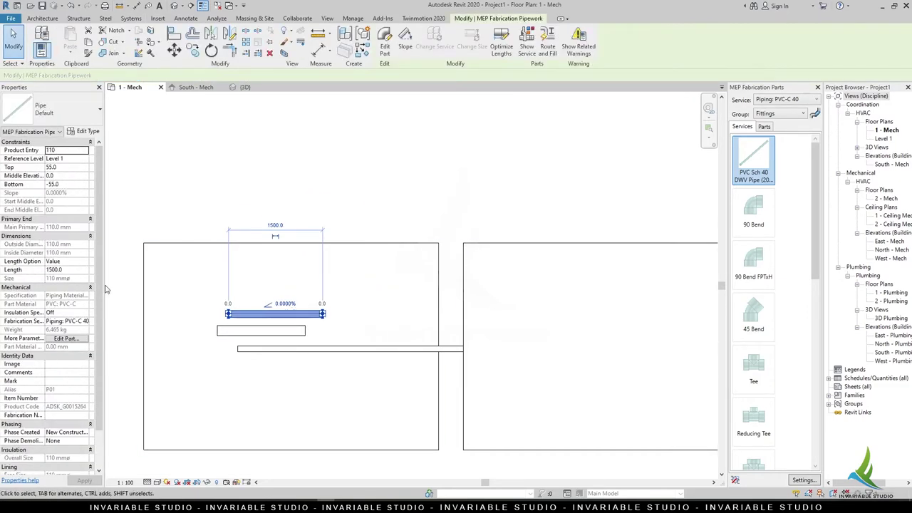
pyautogui.press('Escape')
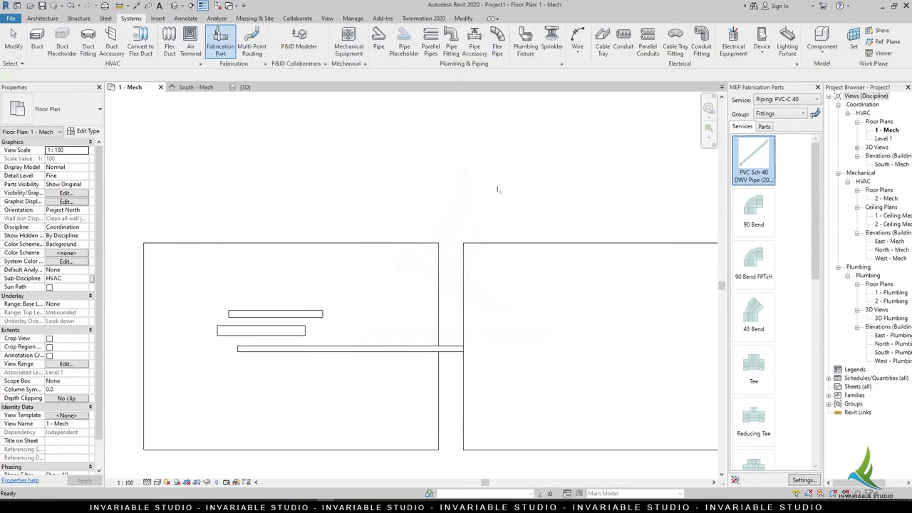
# Place a test fabrication pipe above the slabs, shorten it, then delete it
pyautogui.click(753, 161)
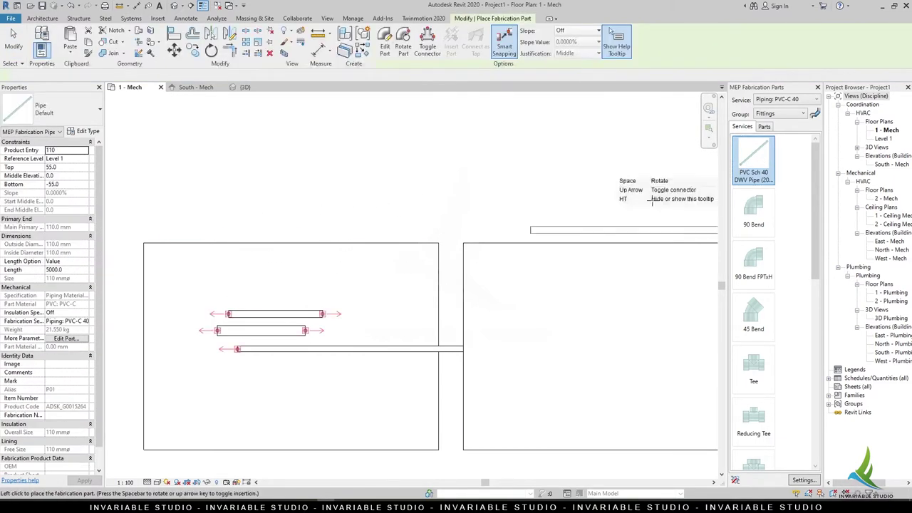
pyautogui.click(187, 201)
pyautogui.press('Escape')
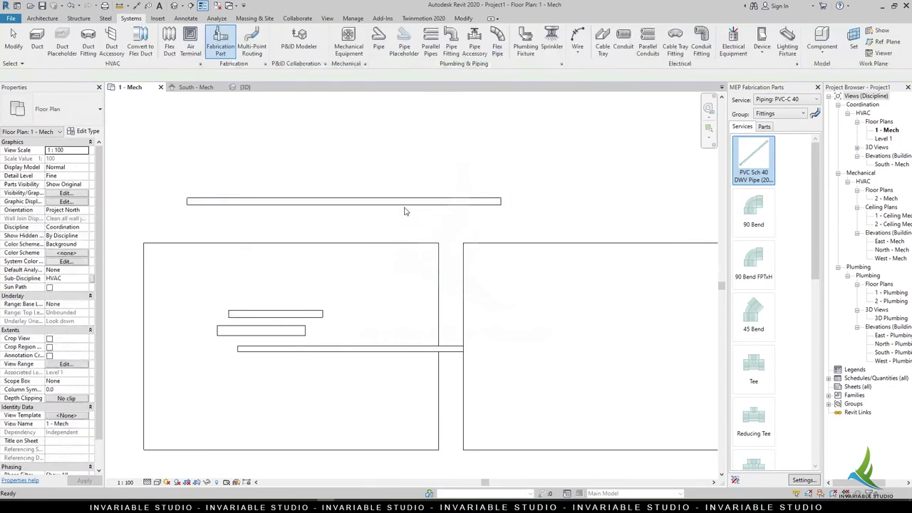
pyautogui.click(404, 203)
pyautogui.moveTo(501, 202); pyautogui.dragTo(252, 208)
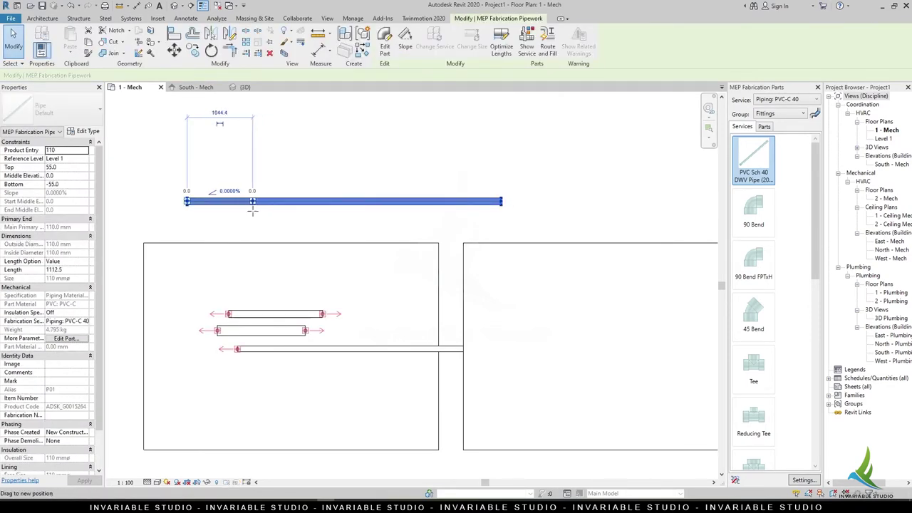
pyautogui.click(232, 203)
pyautogui.press('Delete')
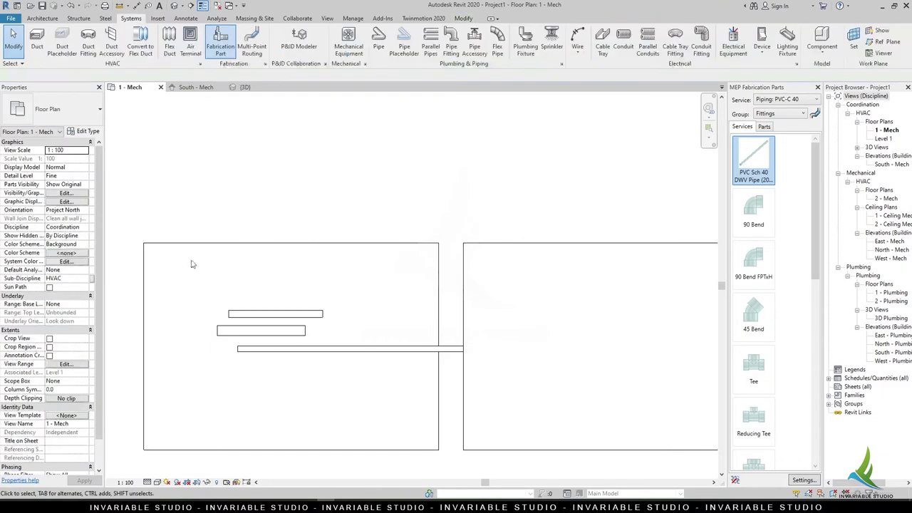
# Delete the two short pipes in the left slab and show the Hangers parts group
pyautogui.moveTo(325, 335); pyautogui.dragTo(203, 278)
pyautogui.click(285, 330)
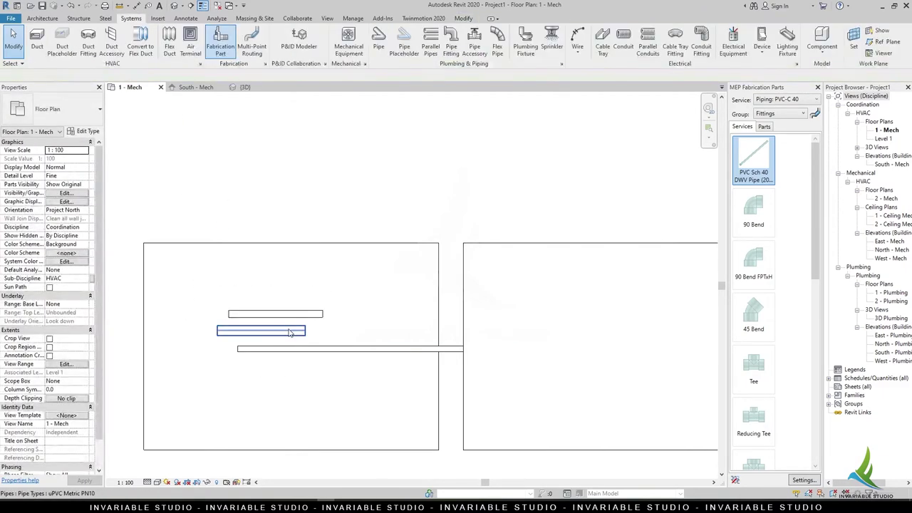
pyautogui.press('Delete')
pyautogui.click(306, 313)
pyautogui.press('Delete')
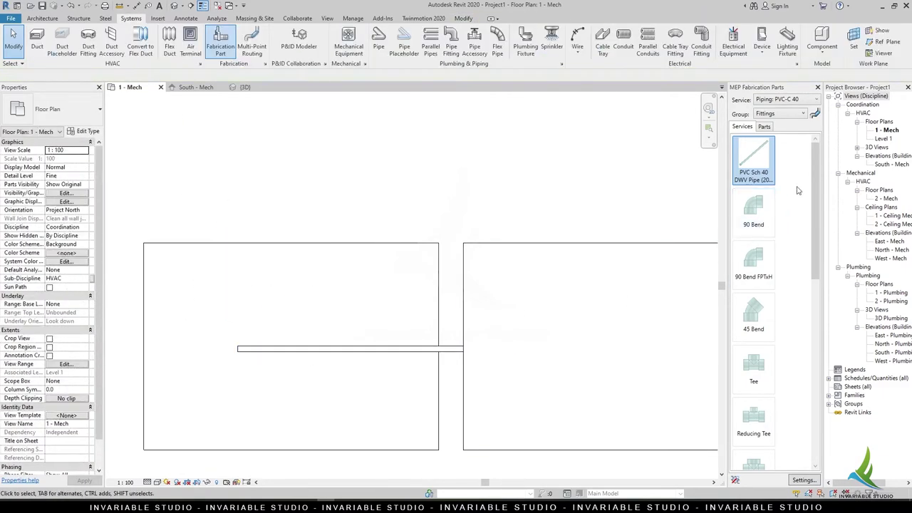
pyautogui.click(766, 134)
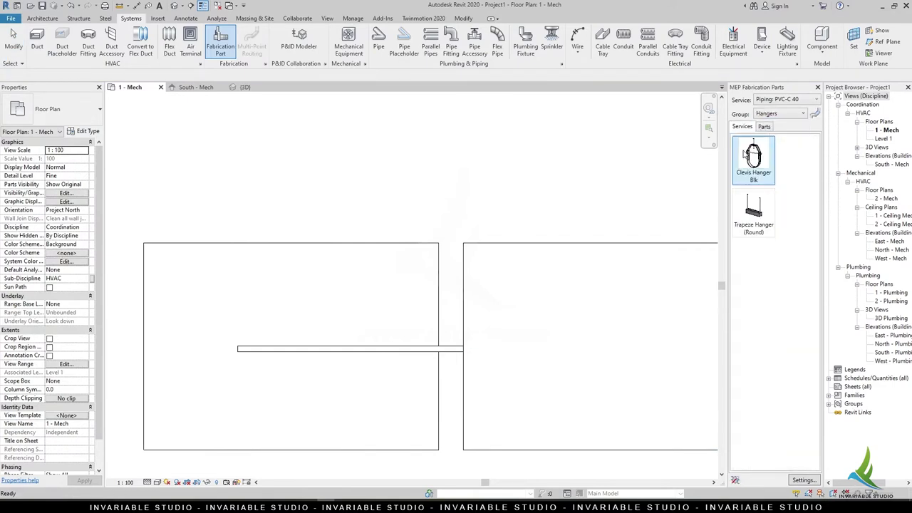
# Place a new PVC Sch 40 fabrication pipe from the Fittings group above the long pipe
pyautogui.click(752, 153)
pyautogui.scroll(2, 246, 348)
pyautogui.scroll(1, 243, 351)
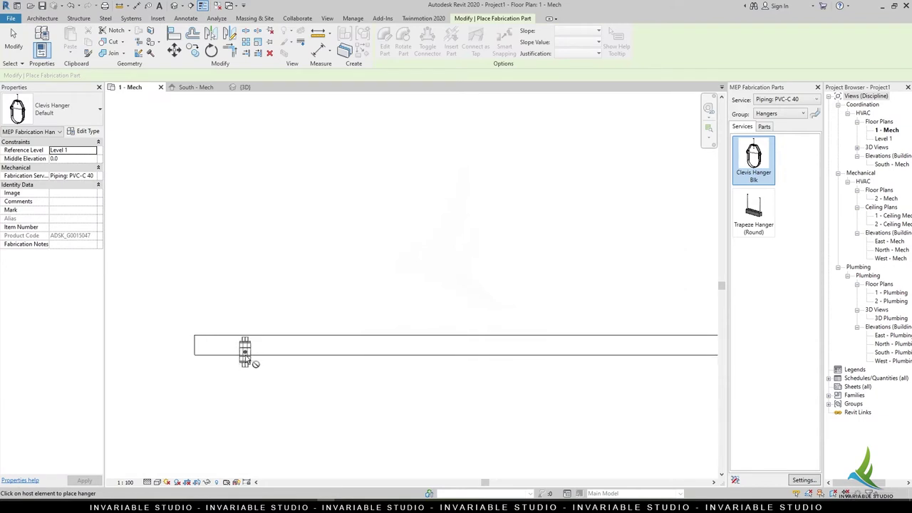
pyautogui.press('Escape')
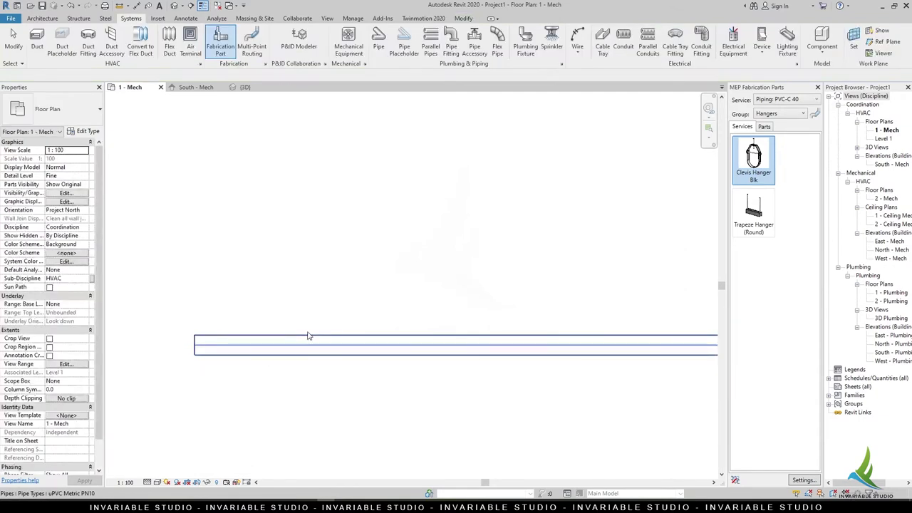
pyautogui.click(784, 114)
pyautogui.click(780, 129)
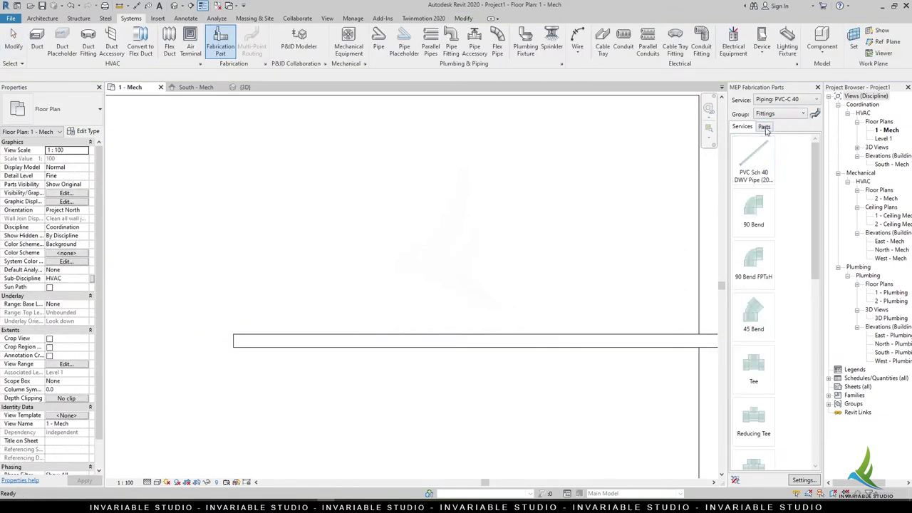
pyautogui.click(753, 158)
pyautogui.click(212, 277)
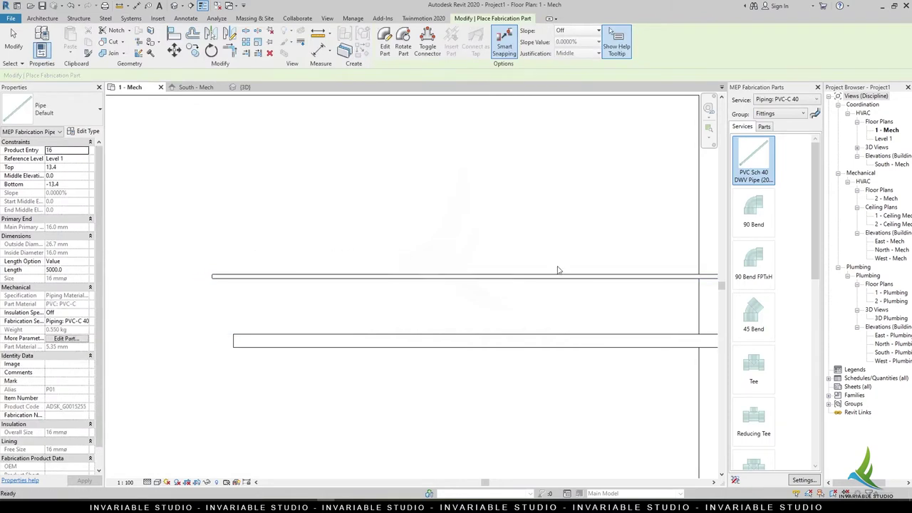
pyautogui.press('Escape')
# Attach a Clevis Hanger Blk from the Hangers group to the new pipe
pyautogui.click(784, 114)
pyautogui.click(773, 137)
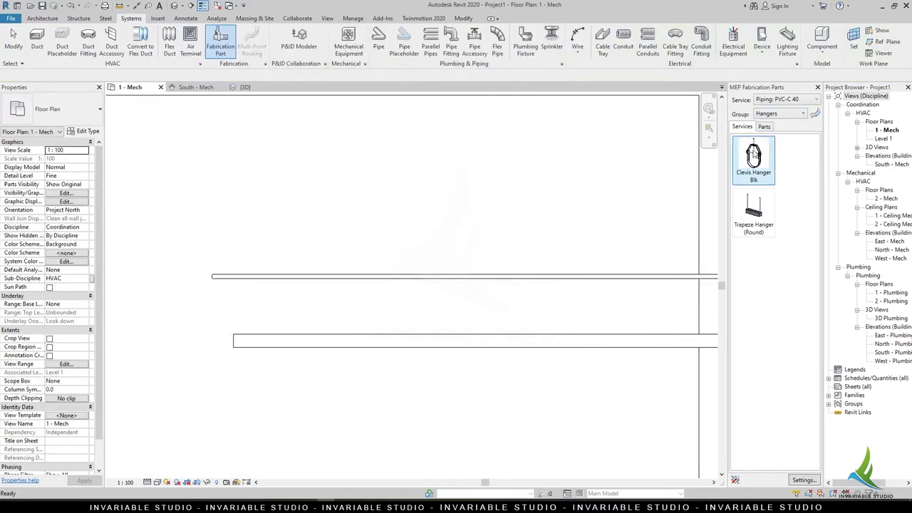
pyautogui.click(753, 158)
pyautogui.click(270, 276)
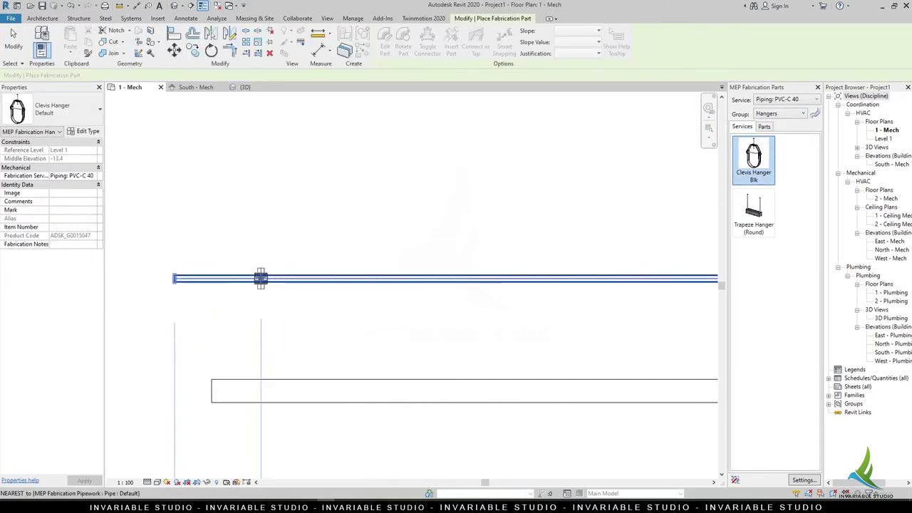
pyautogui.scroll(3, 326, 269)
# Delete the upper pipe, leaving the lower pipe run
pyautogui.press('Escape')
pyautogui.scroll(-2, 279, 295)
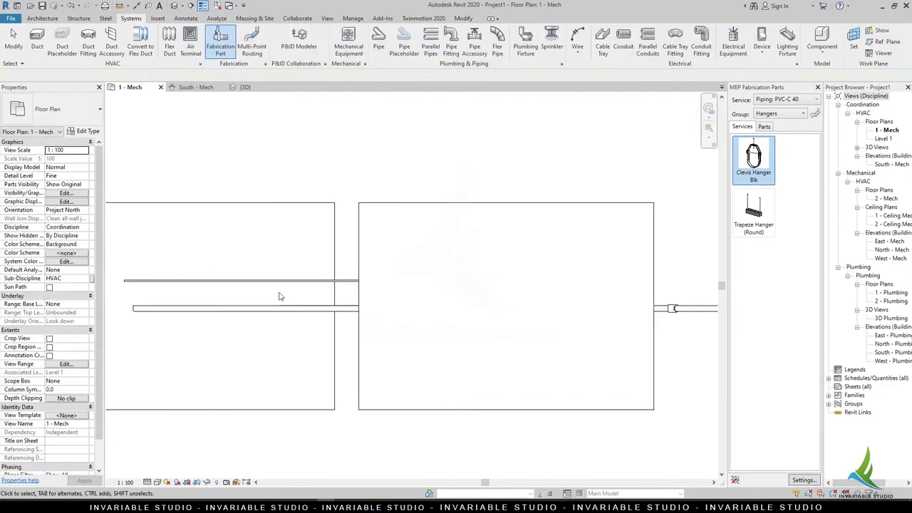
pyautogui.scroll(-2, 274, 313)
pyautogui.click(264, 306)
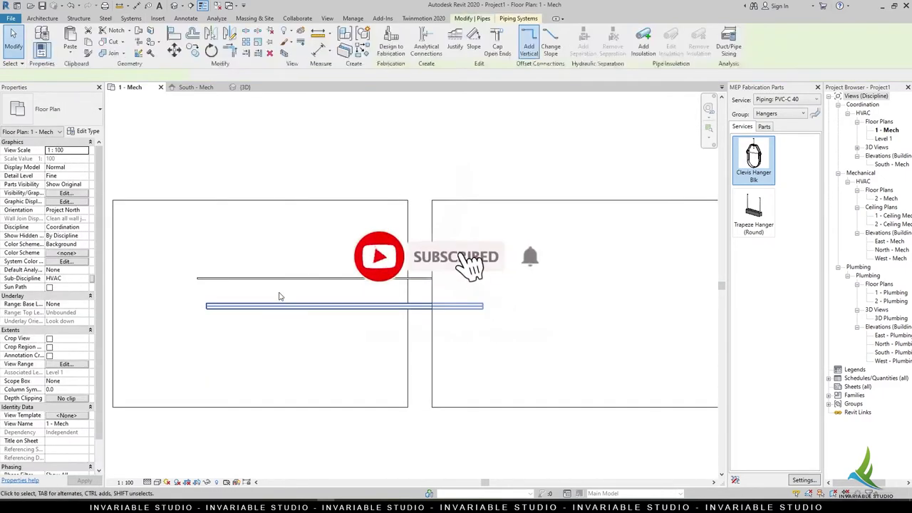
pyautogui.click(254, 277)
pyautogui.press('Delete')
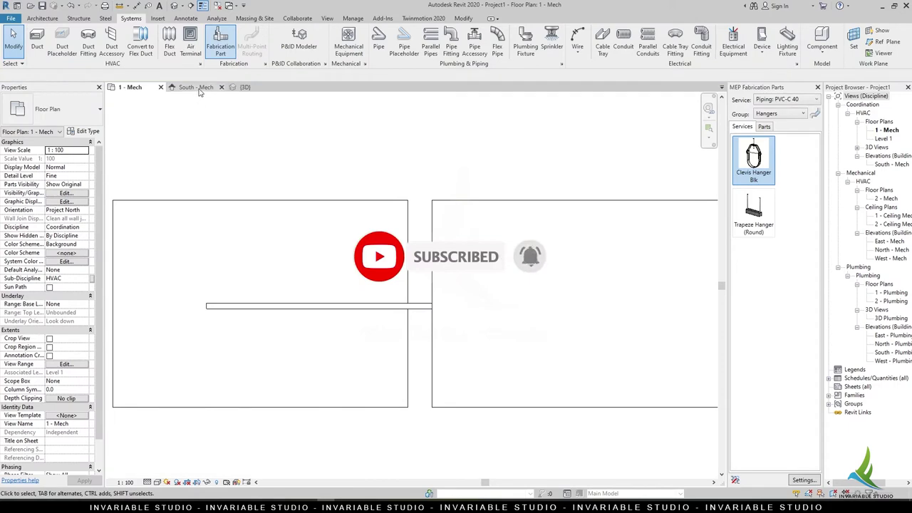
# Copy the horizontal pipe run just above the original and start converting the copy to fabrication
pyautogui.click(340, 309)
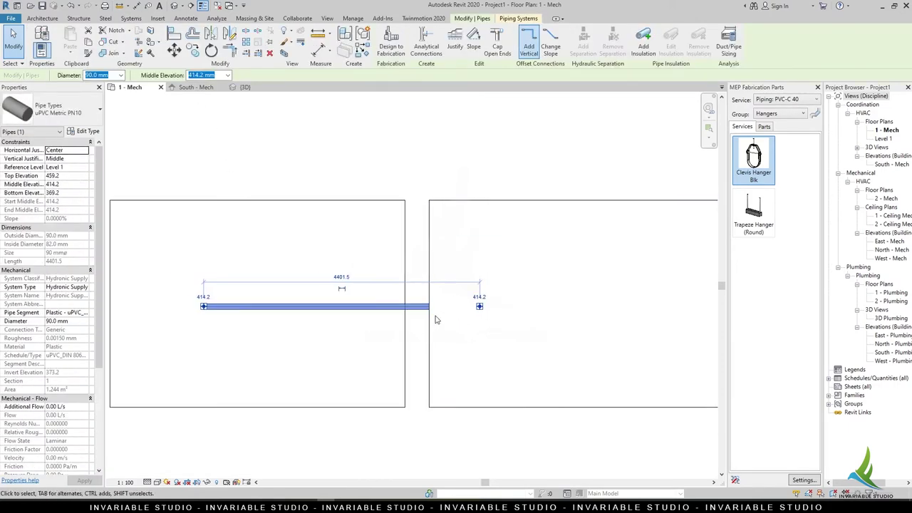
pyautogui.click(457, 314)
pyautogui.press('Escape')
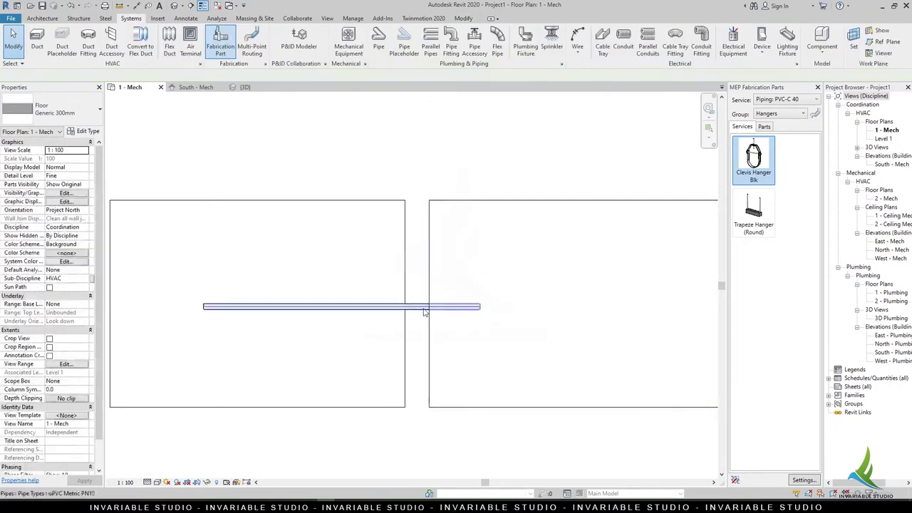
pyautogui.click(373, 305)
pyautogui.click(192, 50)
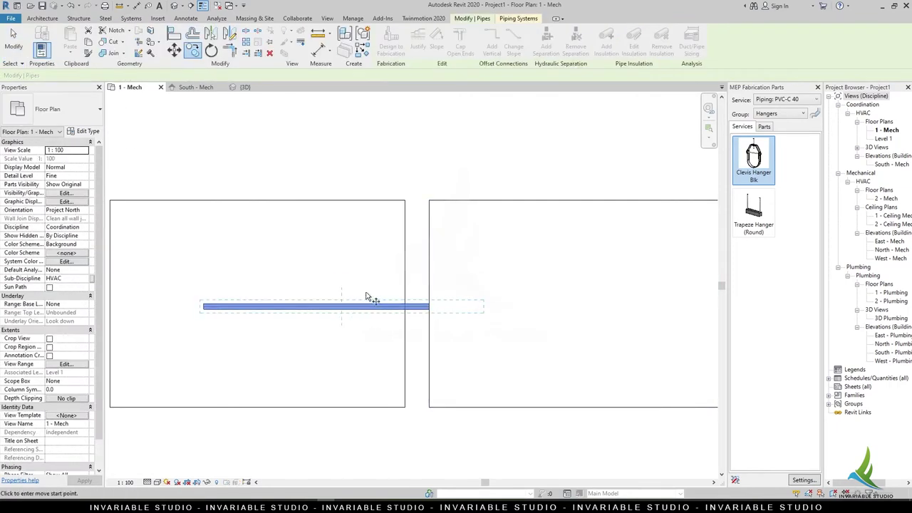
pyautogui.click(379, 308)
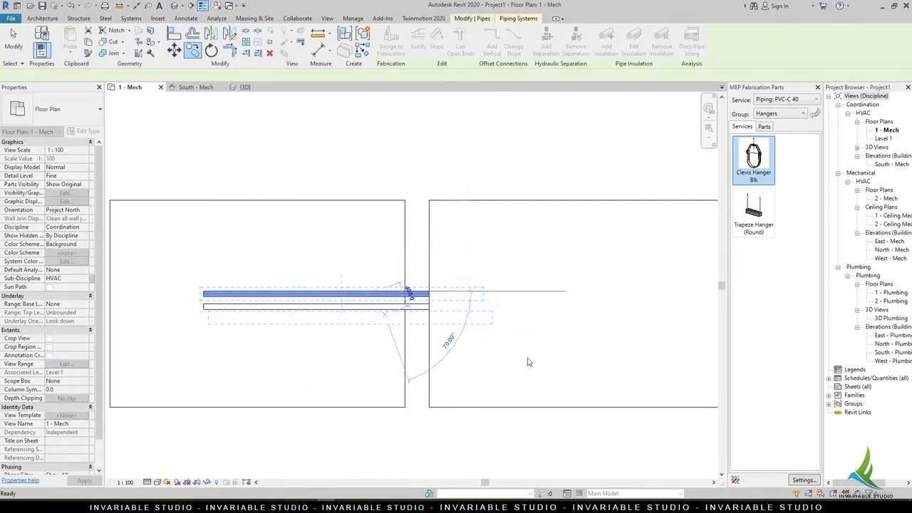
pyautogui.click(753, 160)
pyautogui.press('Escape')
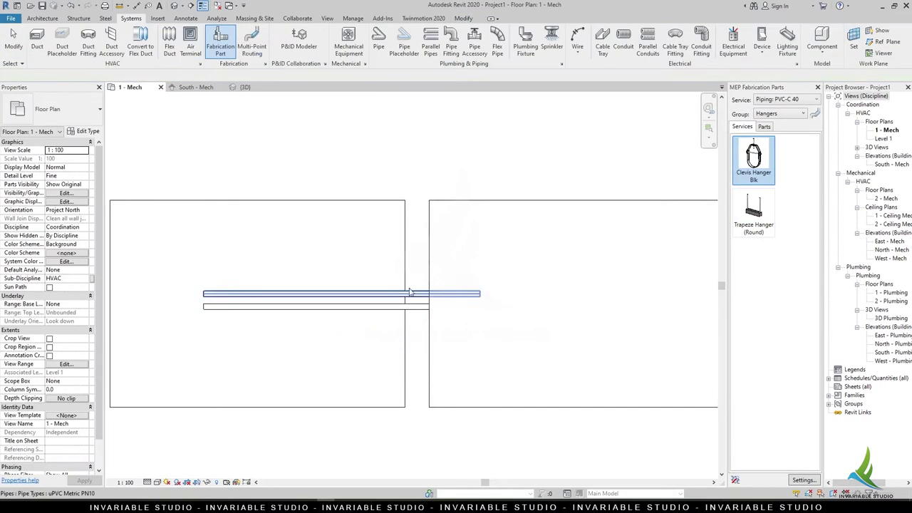
pyautogui.click(406, 296)
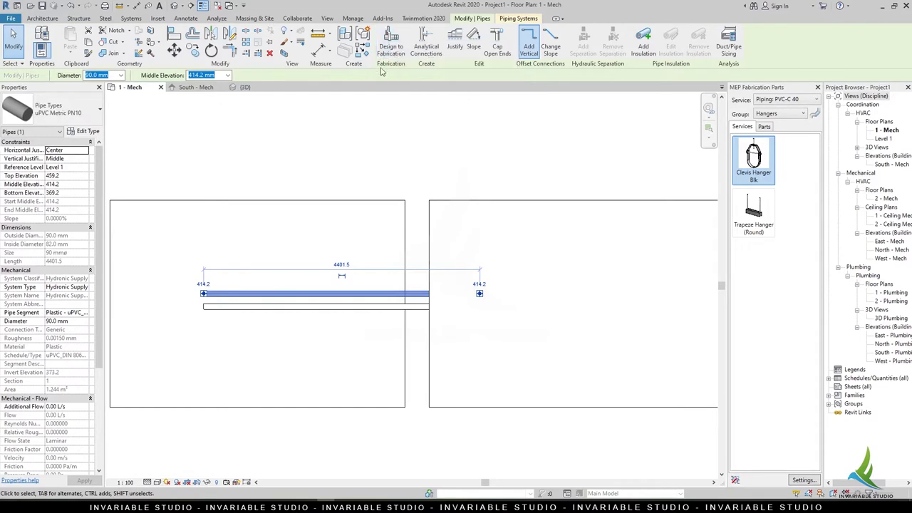
pyautogui.click(391, 47)
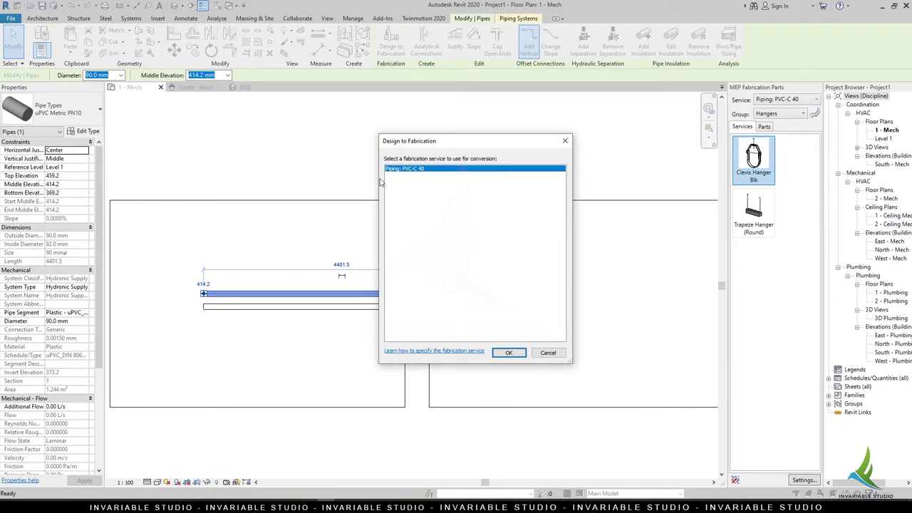
# Convert the new pipe using the Piping: PVC-C 40 service
pyautogui.click(509, 352)
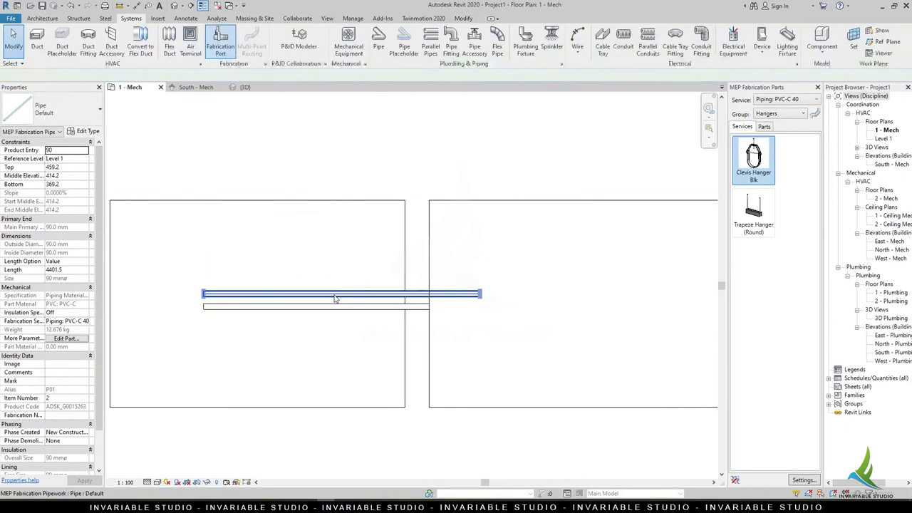
pyautogui.scroll(2, 334, 298)
pyautogui.press('Escape')
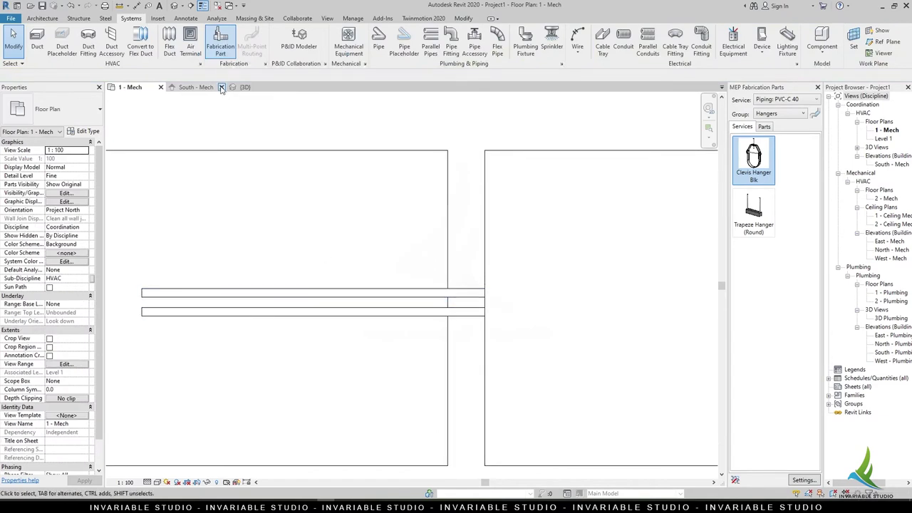
# Close the South - Mech view and tile the plan and 3D views side by side
pyautogui.click(221, 87)
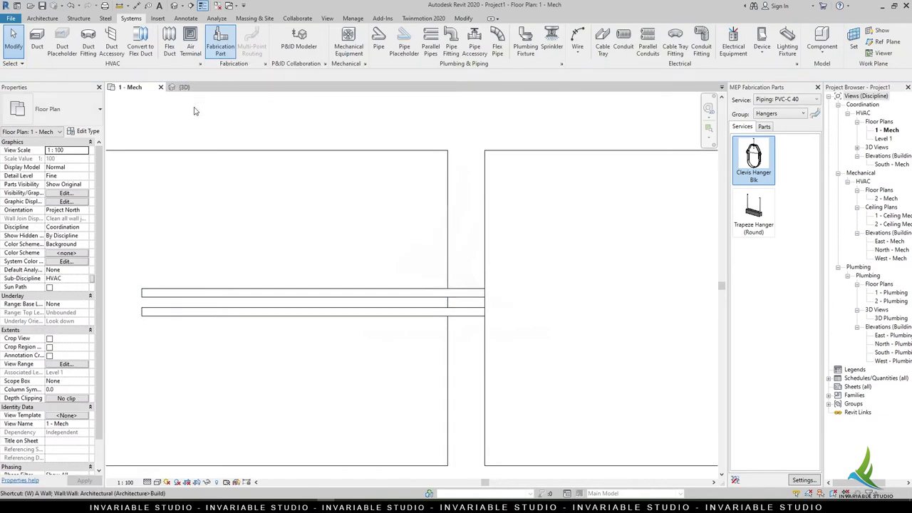
pyautogui.press('t')
pyautogui.scroll(-2, 372, 323)
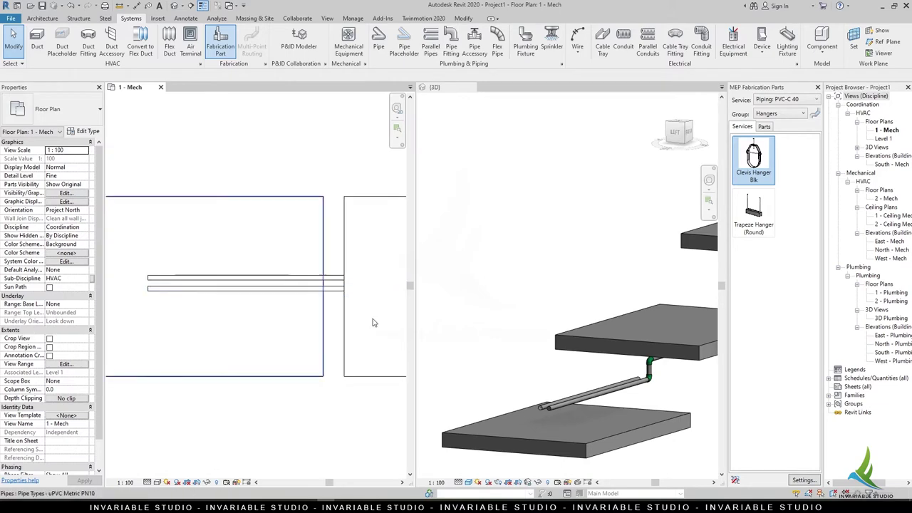
pyautogui.moveTo(563, 334)
pyautogui.mouseDown(button='middle')
pyautogui.moveTo(570, 399)
pyautogui.moveTo(576, 382)
pyautogui.mouseUp(button='middle')
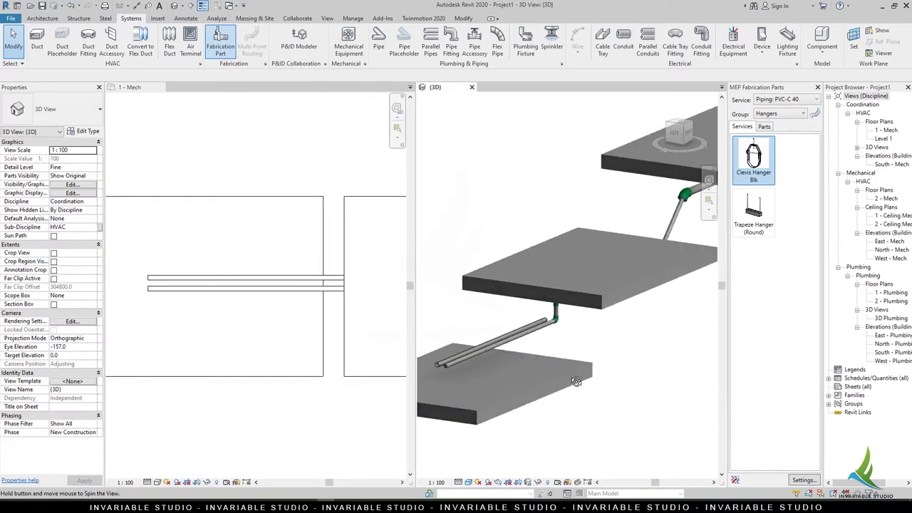
pyautogui.scroll(3, 576, 381)
pyautogui.moveTo(625, 332); pyautogui.dragTo(613, 335, button='middle')
# Hide the right floor slab in the 1 - Mech plan view
pyautogui.click(360, 255)
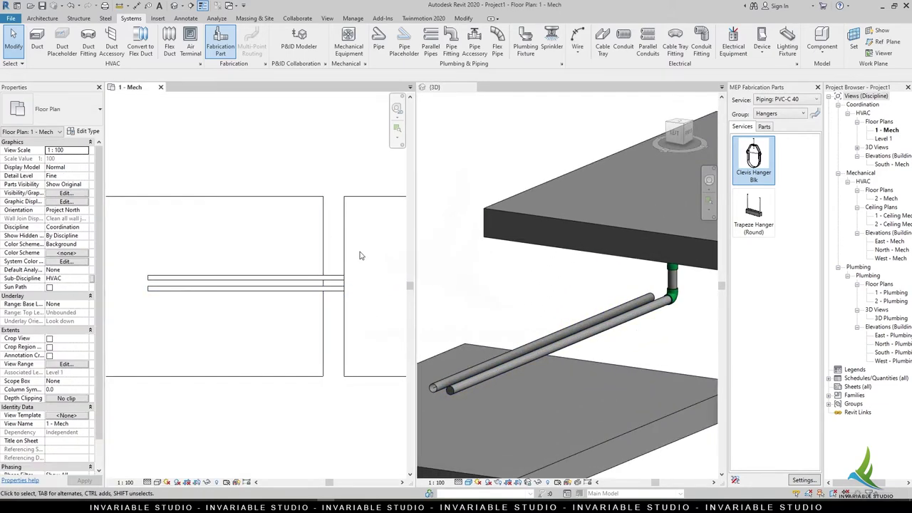
pyautogui.click(754, 158)
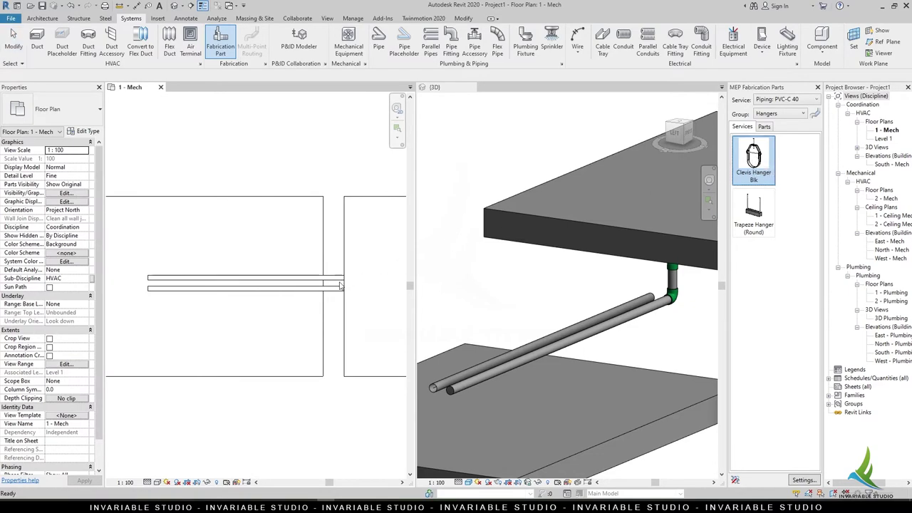
pyautogui.scroll(2, 322, 281)
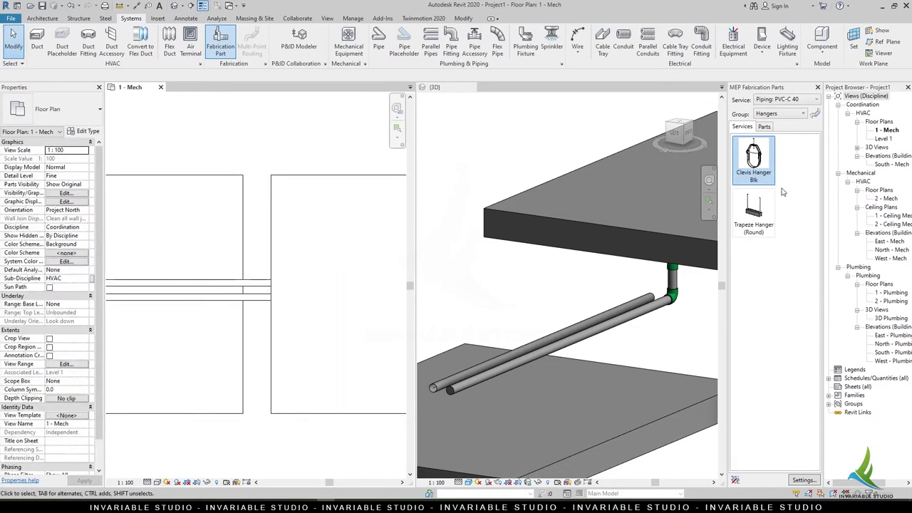
pyautogui.click(761, 162)
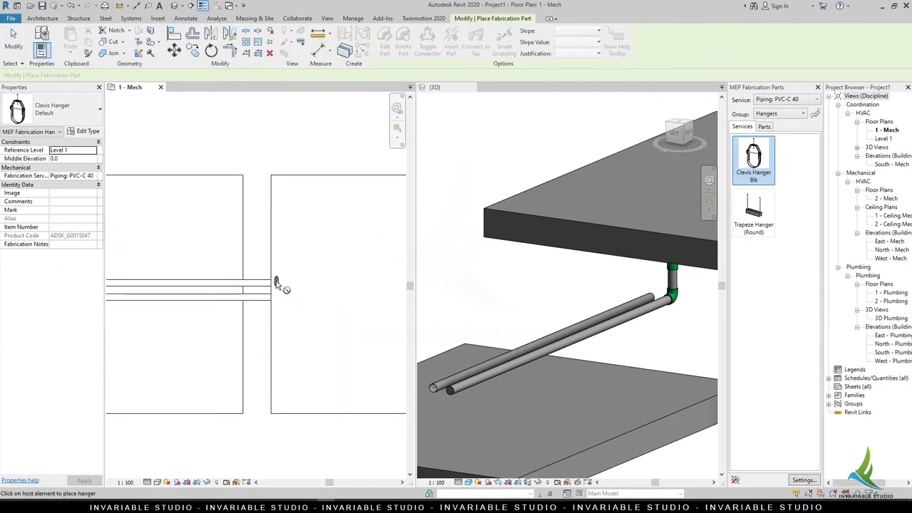
pyautogui.press('Escape')
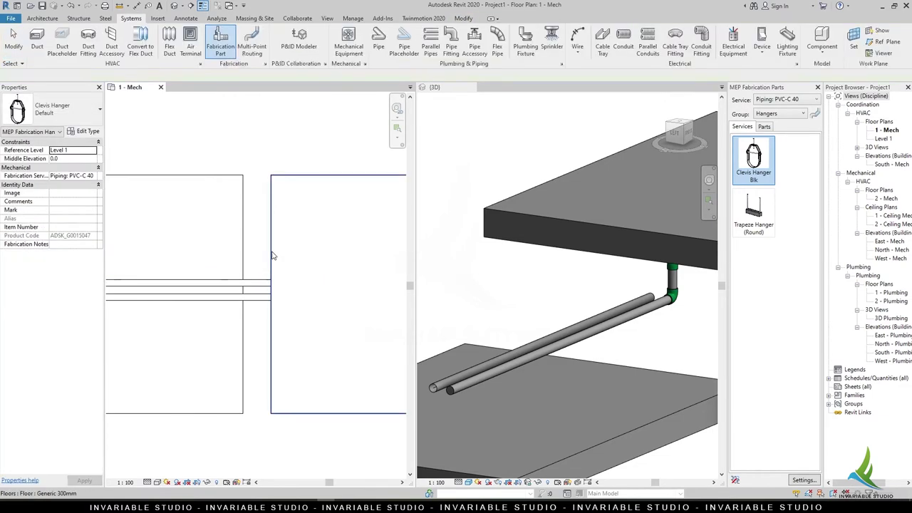
pyautogui.click(271, 251)
pyautogui.rightClick(271, 250)
pyautogui.moveTo(304, 289)
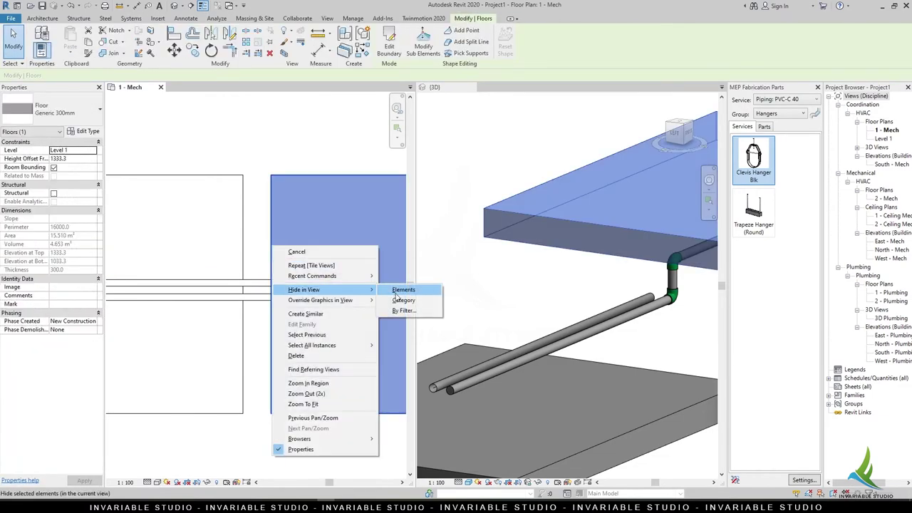
pyautogui.click(396, 292)
# Place a Clevis Hanger Blk on the upper pipe in plan
pyautogui.click(757, 161)
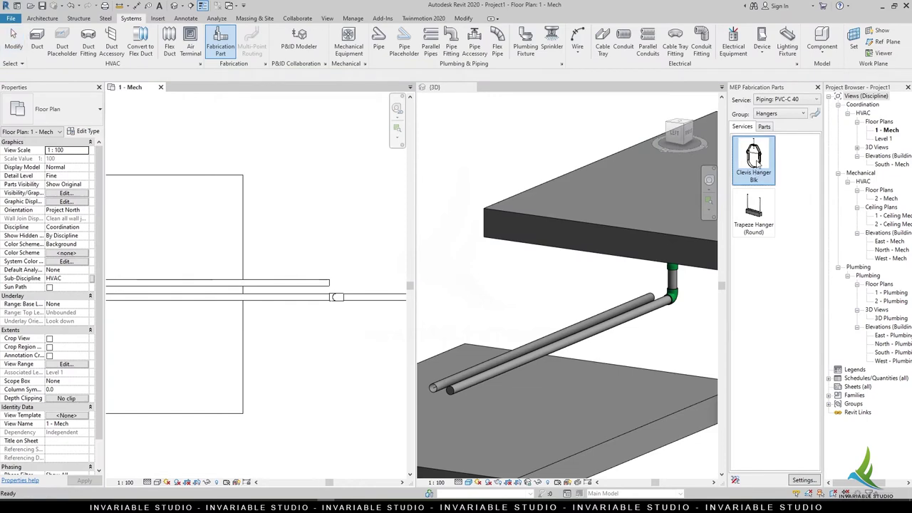
pyautogui.scroll(2, 292, 284)
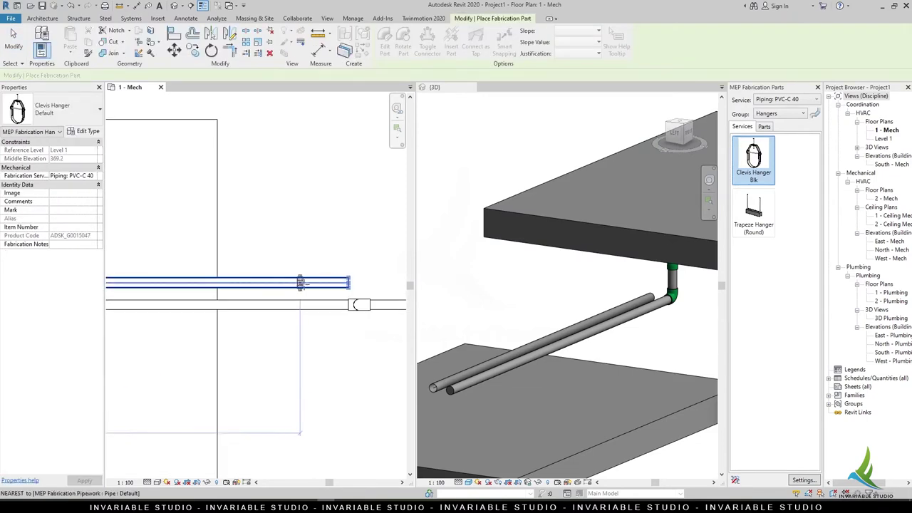
pyautogui.scroll(2, 309, 307)
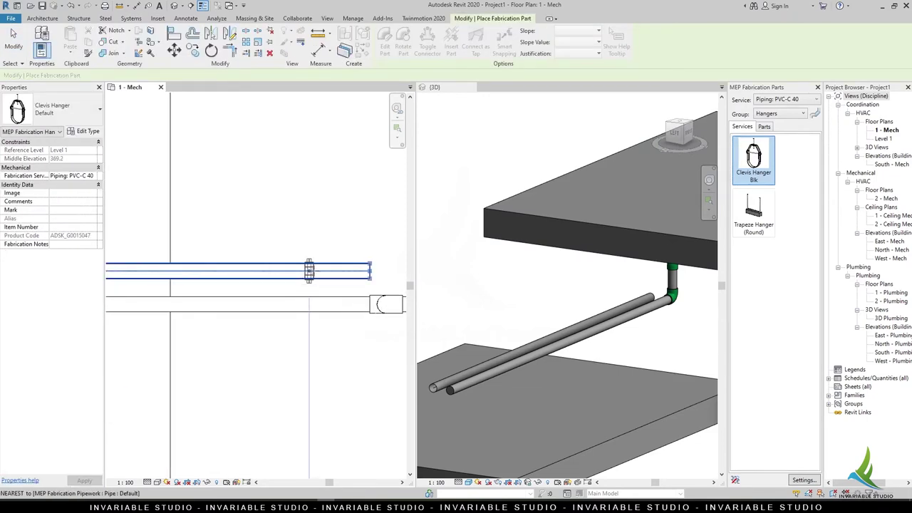
pyautogui.click(335, 271)
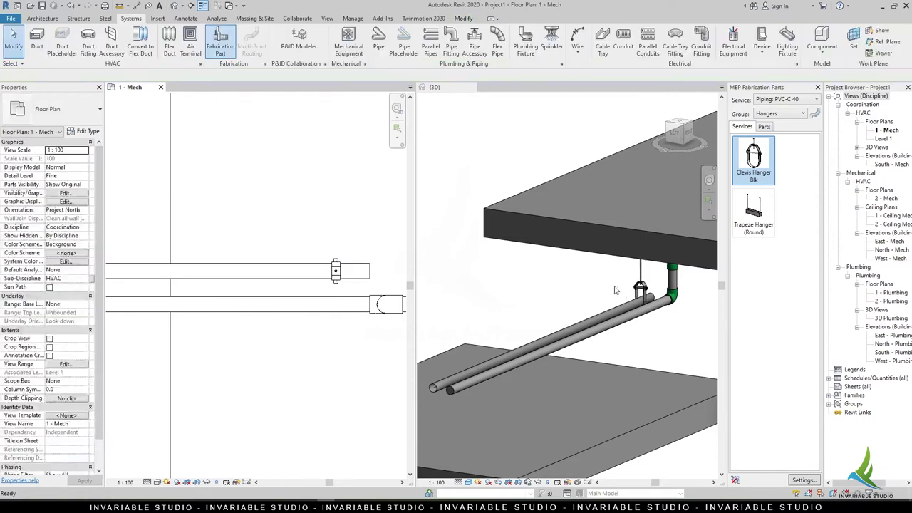
# Orbit the 3D view to check the hanger rod reaches the slab above
pyautogui.scroll(2, 602, 298)
pyautogui.scroll(3, 602, 298)
pyautogui.scroll(2, 541, 406)
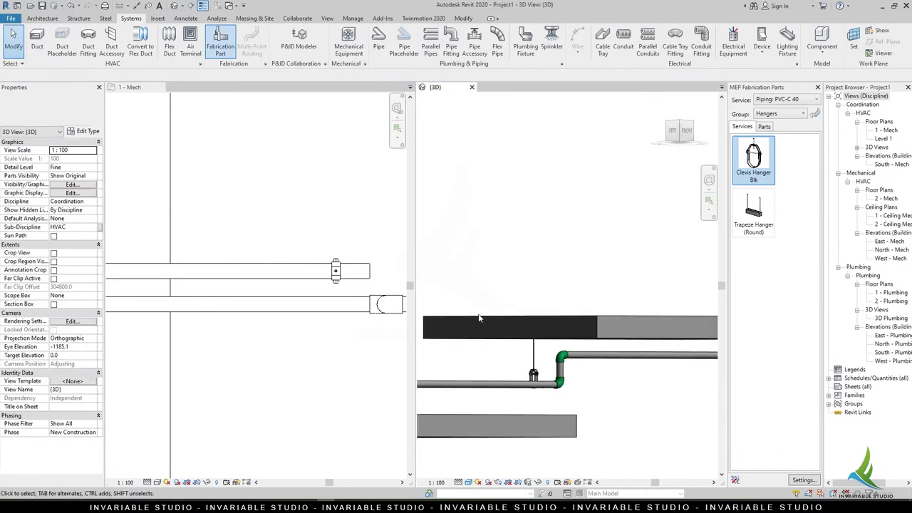
pyautogui.scroll(2, 541, 407)
pyautogui.click(528, 340)
pyautogui.keyDown('shift'); pyautogui.moveTo(545, 367); pyautogui.dragTo(540, 374, button='middle'); pyautogui.keyUp('shift')
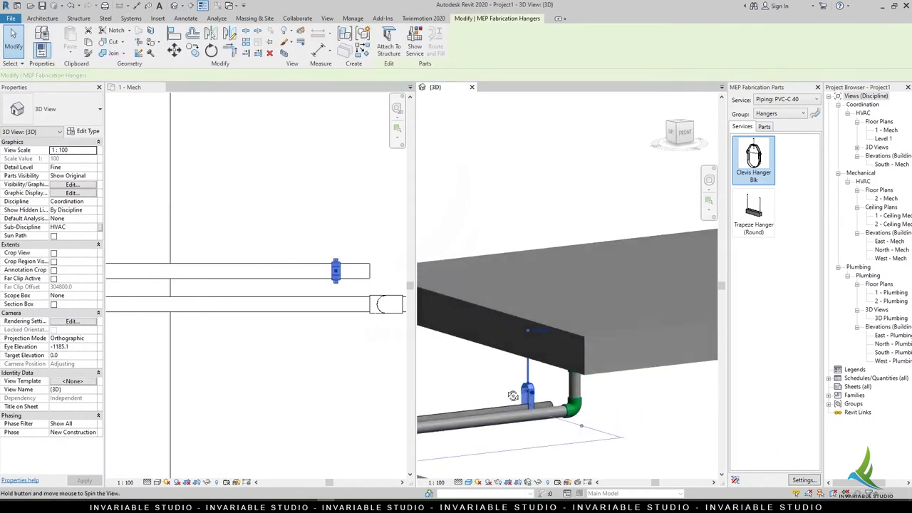
pyautogui.scroll(-2, 540, 374)
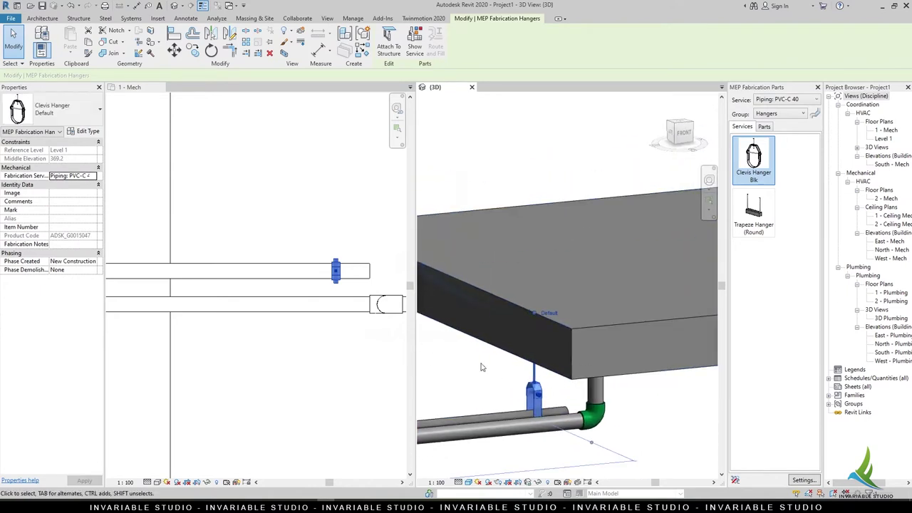
pyautogui.press('Escape')
pyautogui.scroll(-2, 566, 396)
pyautogui.keyDown('shift'); pyautogui.moveTo(574, 385); pyautogui.dragTo(543, 361, button='middle'); pyautogui.keyUp('shift')
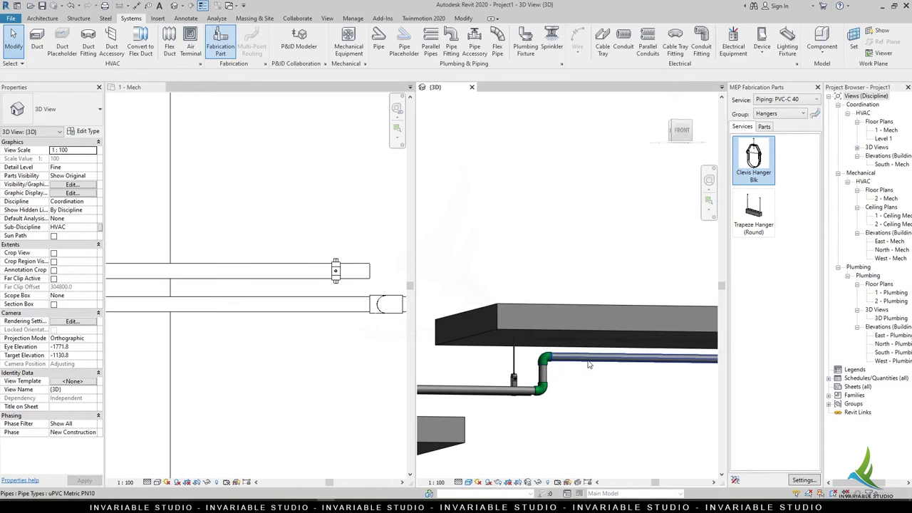
# Convert the pipe to a Piping: PVC-C 40 fabrication part
pyautogui.click(352, 368)
pyautogui.scroll(-2, 362, 369)
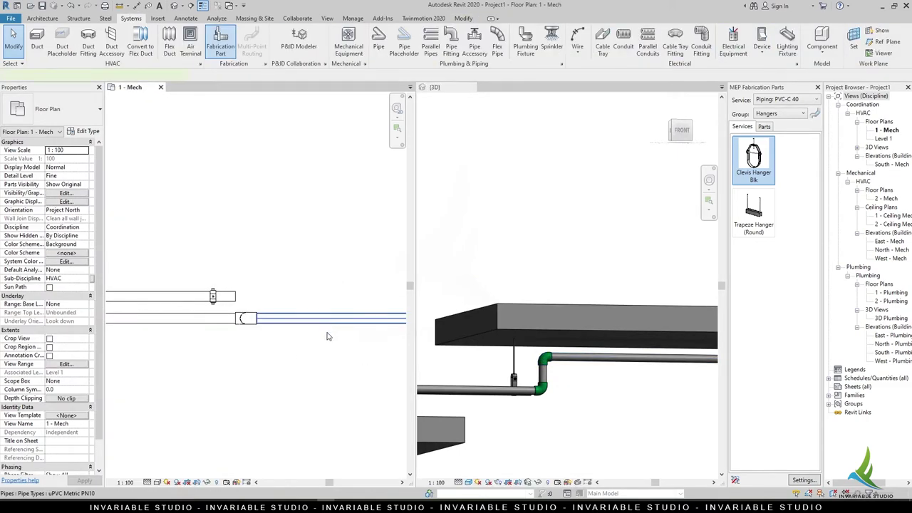
pyautogui.click(329, 320)
pyautogui.scroll(-2, 313, 349)
pyautogui.click(193, 50)
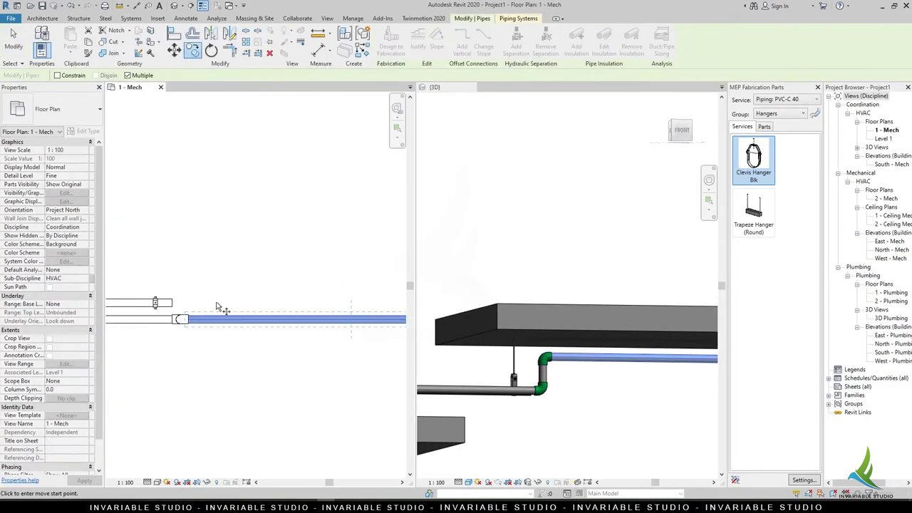
pyautogui.click(211, 344)
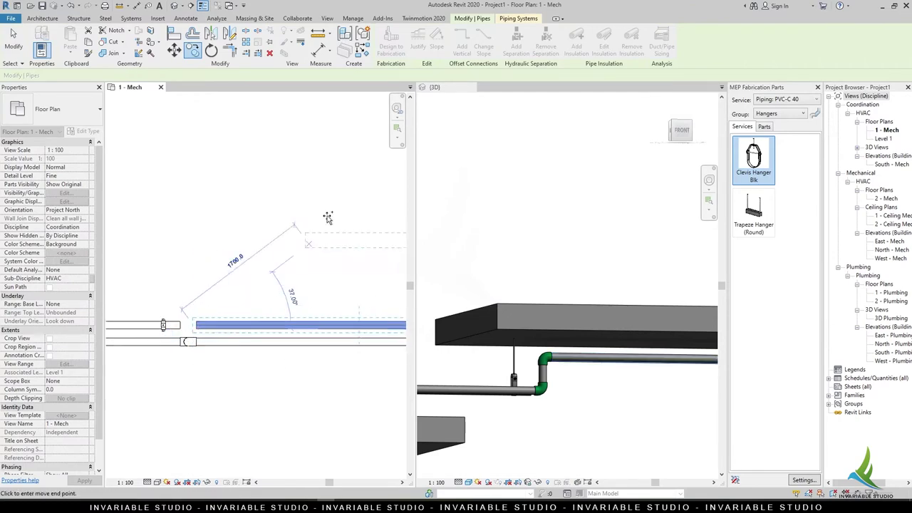
pyautogui.press('Escape')
pyautogui.press('Escape')
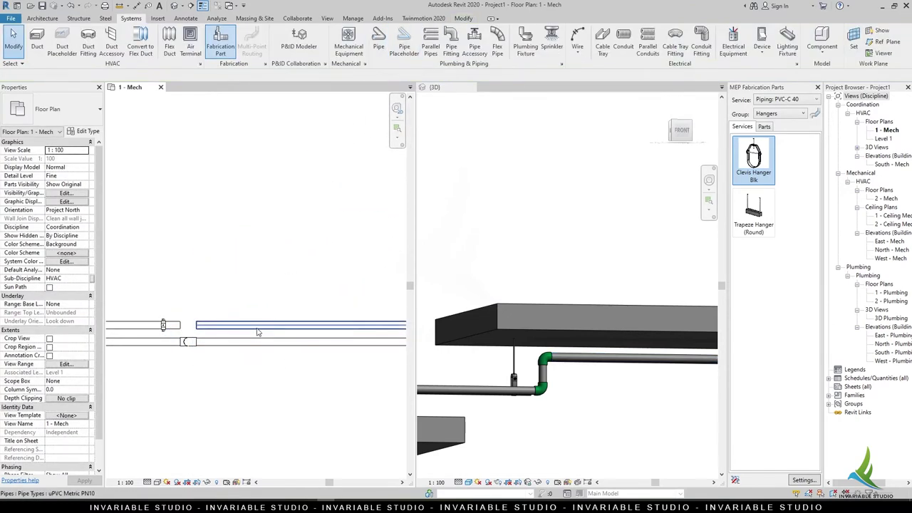
pyautogui.click(390, 44)
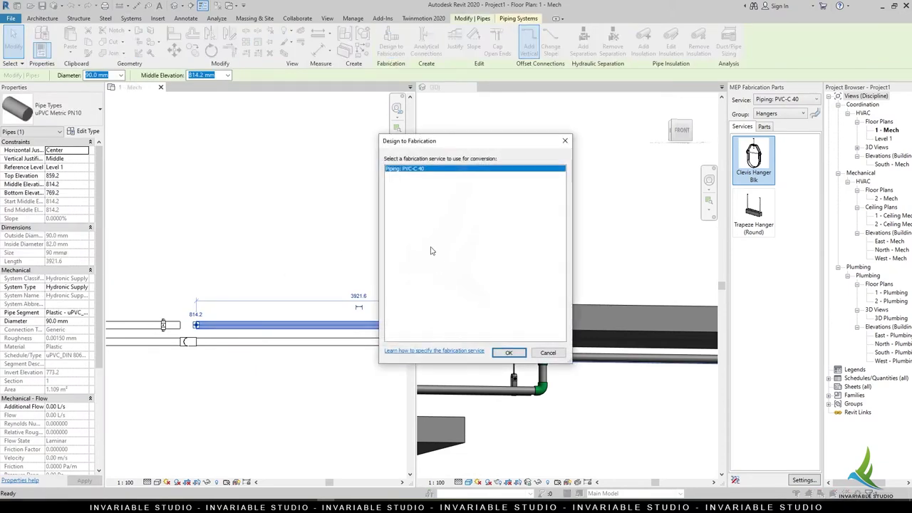
pyautogui.click(509, 354)
pyautogui.press('Escape')
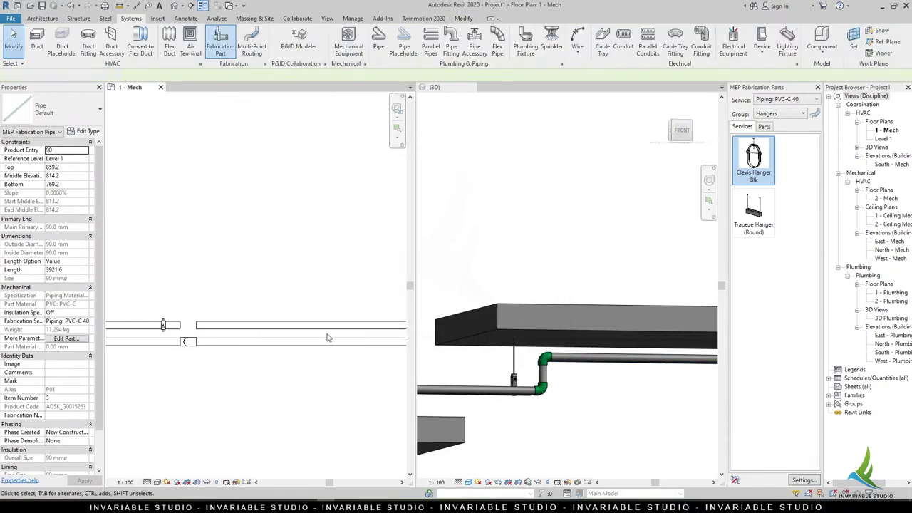
# Place a clevis hanger on the upper pipe near the elbow
pyautogui.click(750, 161)
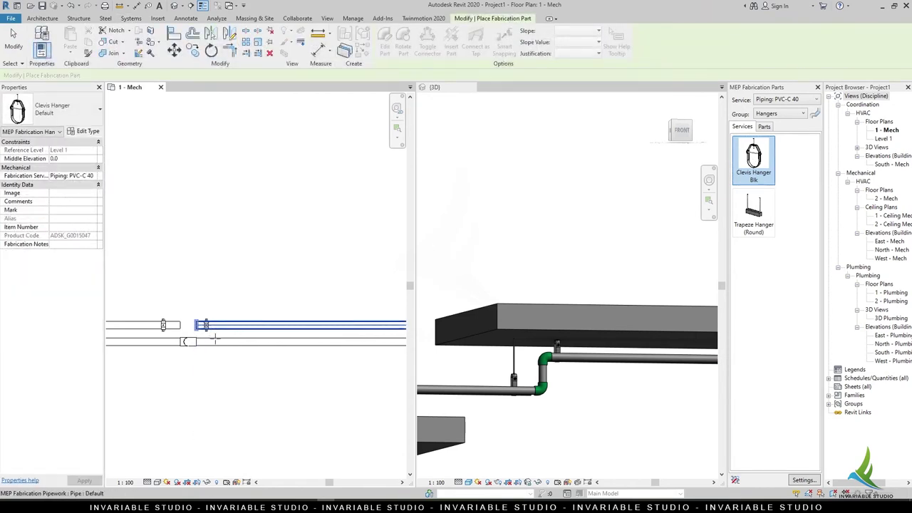
pyautogui.click(214, 340)
pyautogui.press('Escape')
pyautogui.moveTo(527, 399)
pyautogui.keyDown('shift'); pyautogui.mouseDown(button='middle')
pyautogui.moveTo(554, 391)
pyautogui.moveTo(539, 314)
pyautogui.moveTo(530, 377)
pyautogui.moveTo(528, 335)
pyautogui.mouseUp(button='middle'); pyautogui.keyUp('shift')
pyautogui.scroll(3, 554, 391)
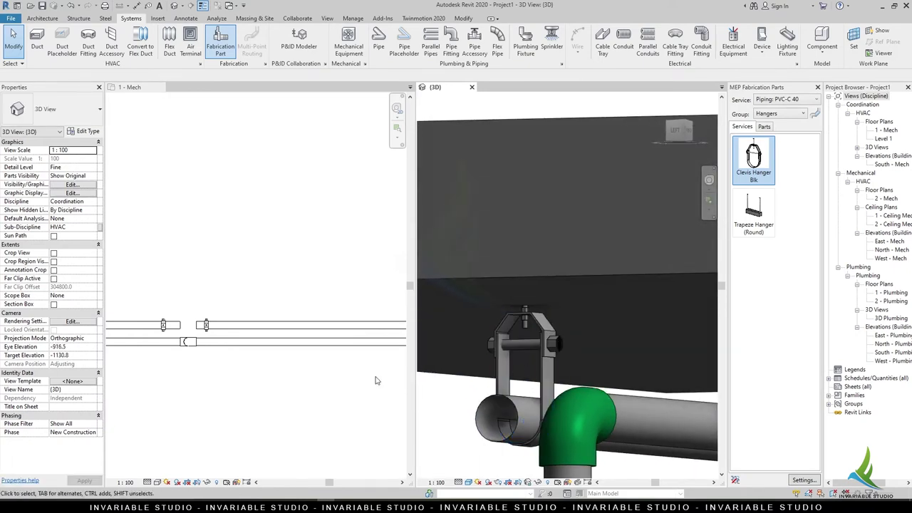
# Copy the clevis hanger down onto the lower pipe and check both in 3D
pyautogui.click(376, 380)
pyautogui.scroll(3, 205, 328)
pyautogui.click(203, 319)
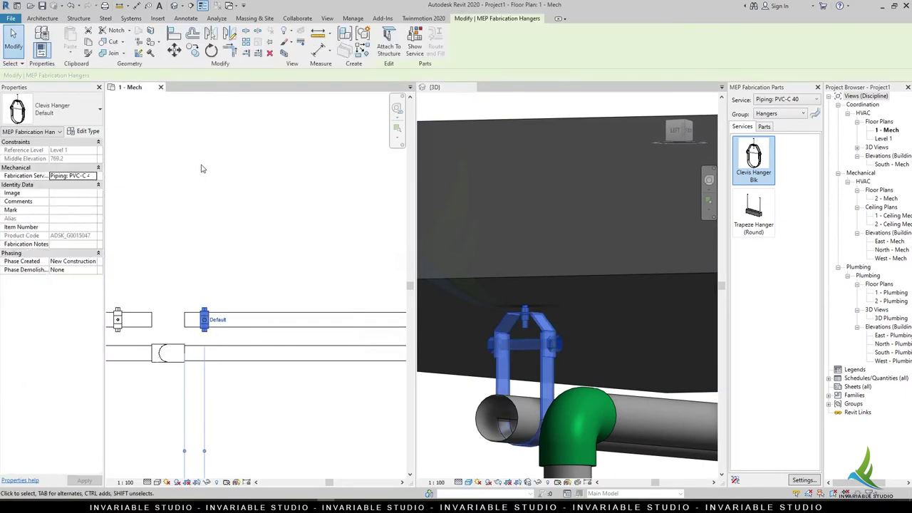
pyautogui.click(192, 50)
pyautogui.scroll(2, 213, 325)
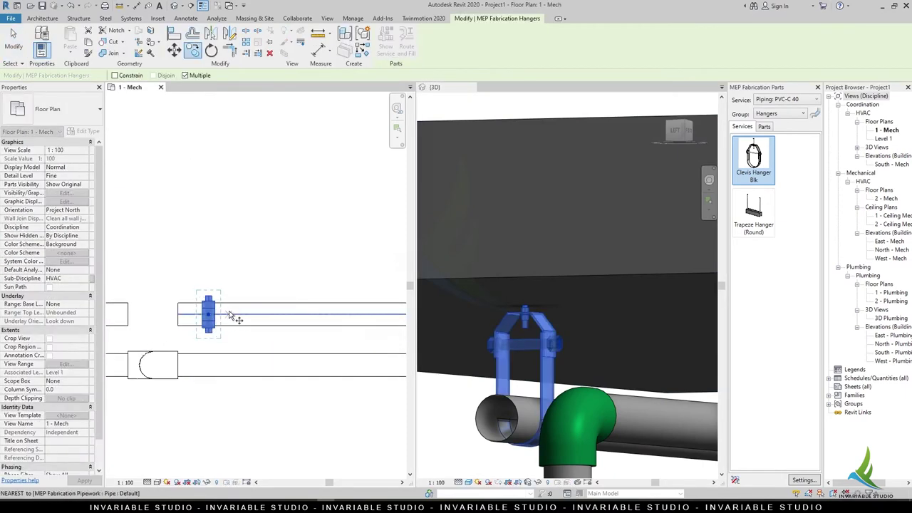
pyautogui.click(229, 315)
pyautogui.click(594, 400)
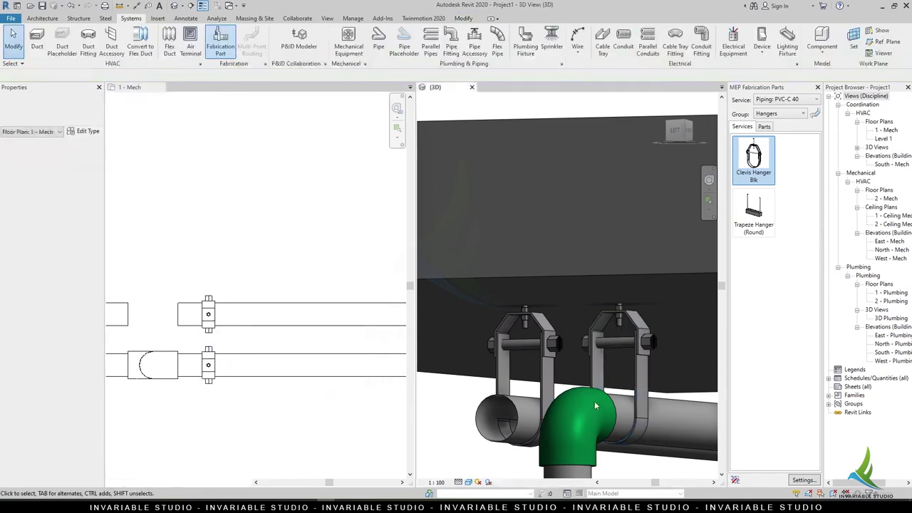
pyautogui.moveTo(594, 401)
pyautogui.keyDown('shift'); pyautogui.mouseDown(button='middle')
pyautogui.moveTo(561, 439)
pyautogui.moveTo(247, 398)
pyautogui.mouseUp(button='middle'); pyautogui.keyUp('shift')
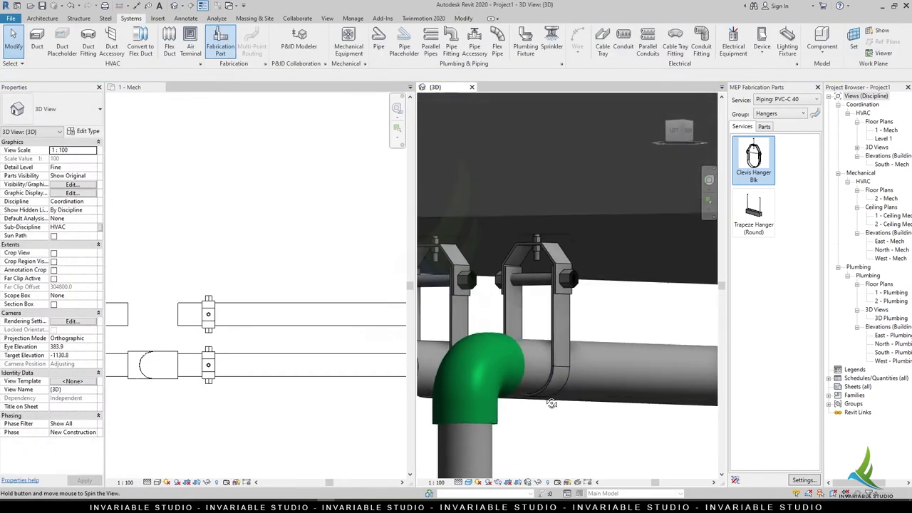
pyautogui.click(208, 365)
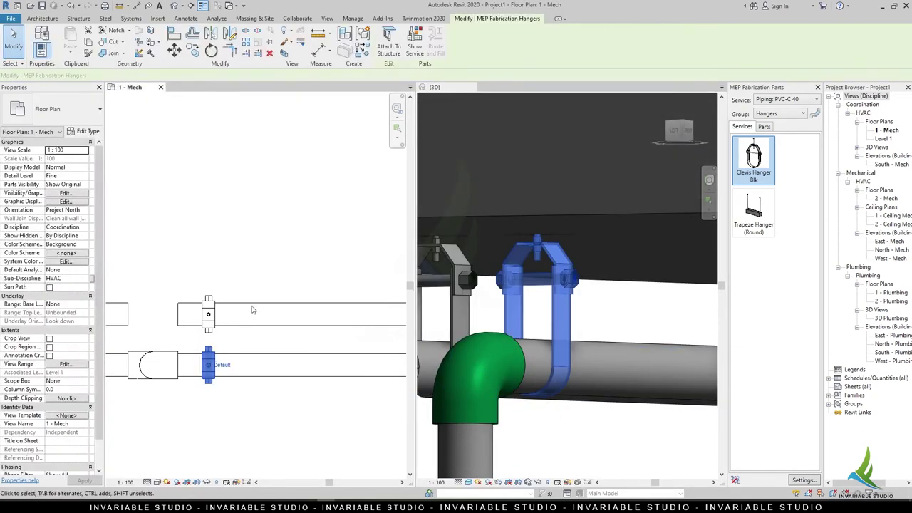
# Array the clevis hanger into four evenly spaced hangers along the pipe run
pyautogui.click(246, 43)
pyautogui.scroll(-3, 252, 368)
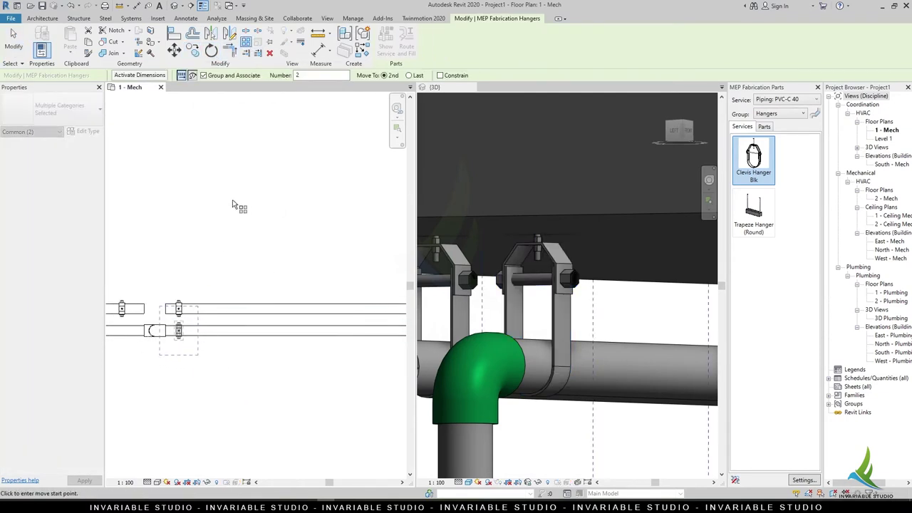
pyautogui.scroll(-1, 217, 279)
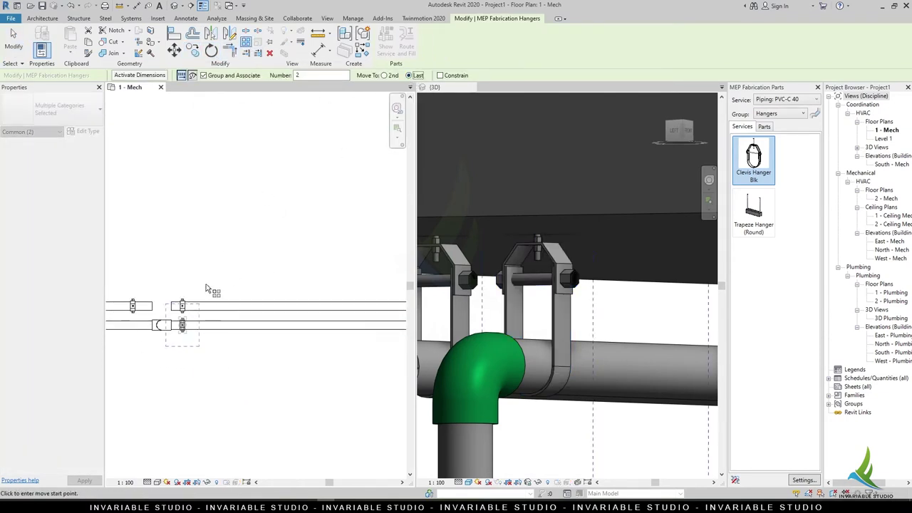
pyautogui.click(183, 333)
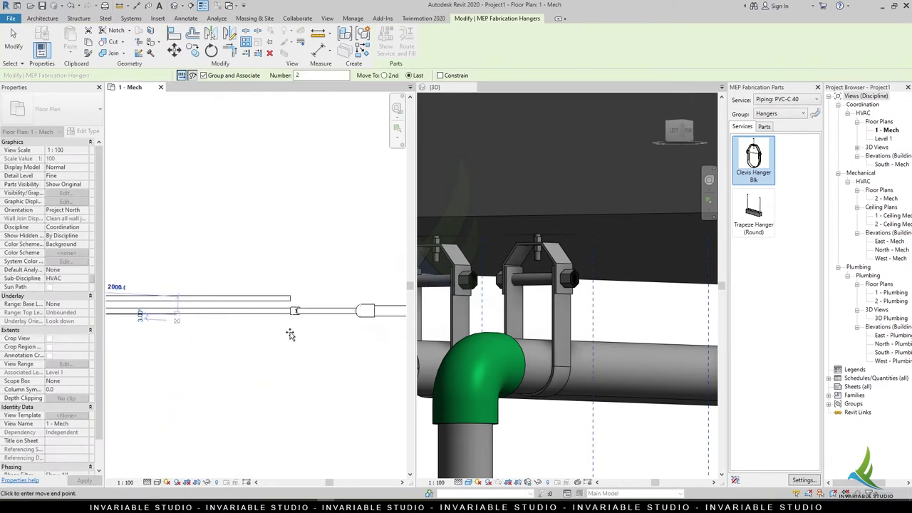
pyautogui.click(287, 312)
pyautogui.moveTo(288, 312); pyautogui.dragTo(329, 348, button='middle')
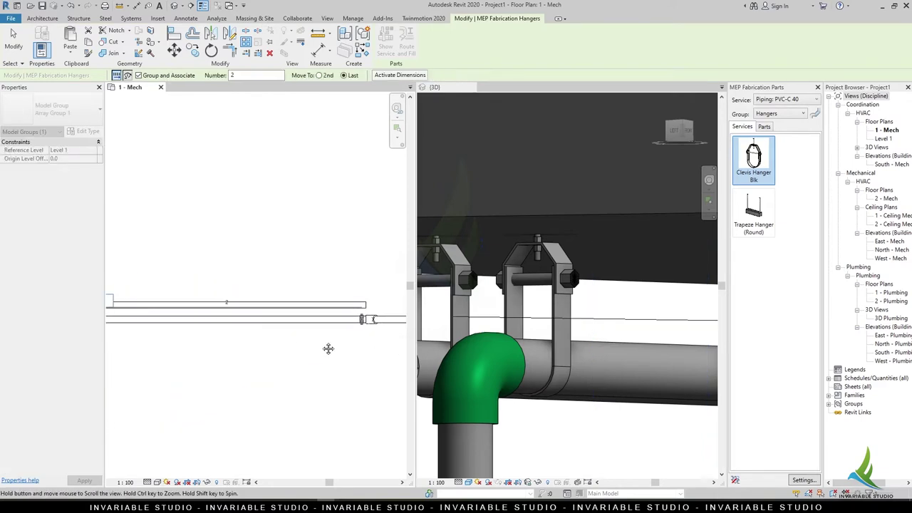
pyautogui.press('Return')
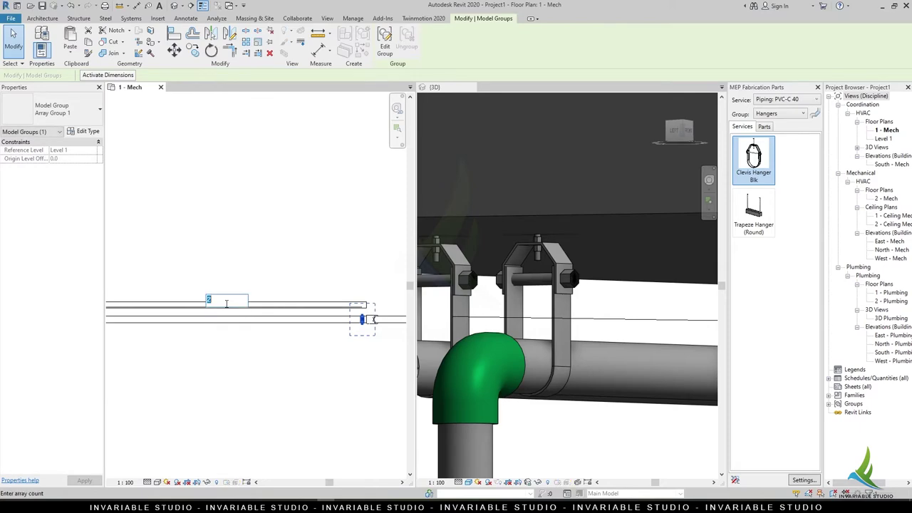
pyautogui.press('Escape')
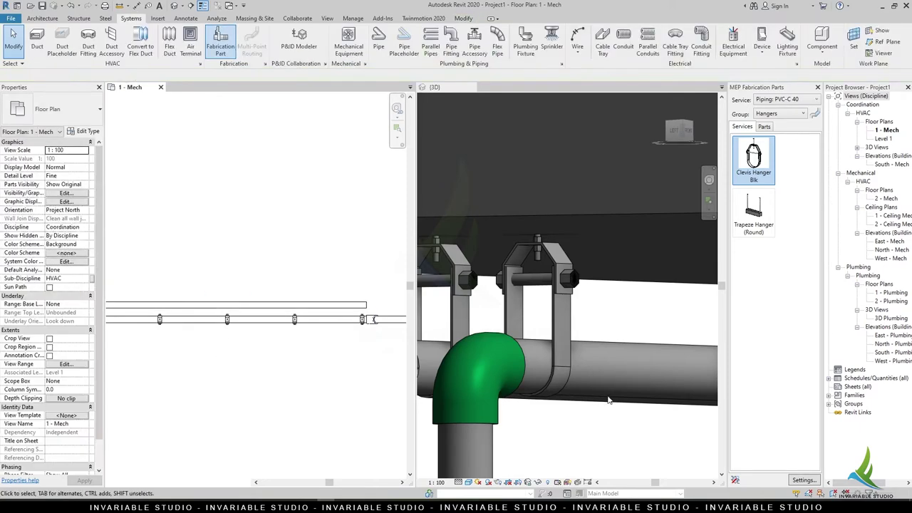
pyautogui.scroll(-2, 555, 364)
pyautogui.scroll(-2, 554, 365)
pyautogui.scroll(-2, 554, 364)
pyautogui.moveTo(587, 321)
pyautogui.keyDown('shift'); pyautogui.mouseDown(button='middle')
pyautogui.moveTo(639, 400)
pyautogui.moveTo(505, 371)
pyautogui.moveTo(602, 376)
pyautogui.moveTo(224, 372)
pyautogui.mouseUp(button='middle'); pyautogui.keyUp('shift')
pyautogui.scroll(-3, 228, 372)
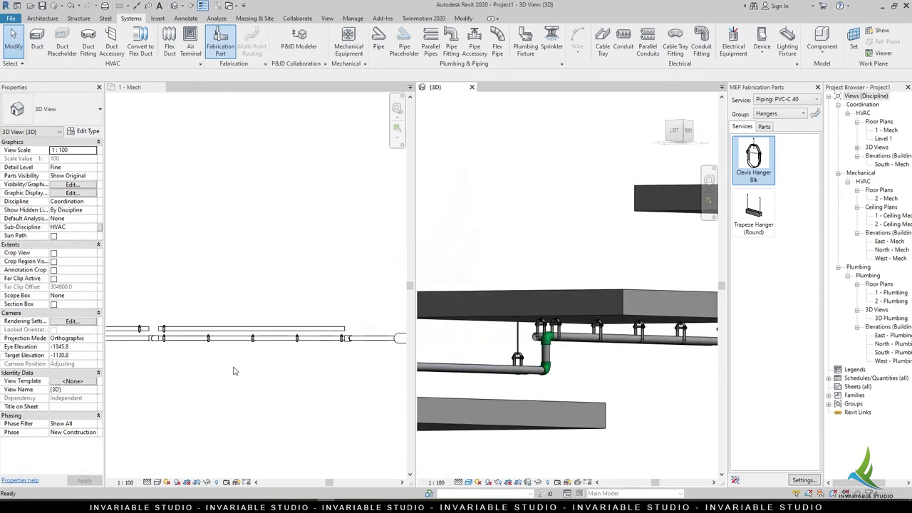
# Delete the two hangers beside the elbow
pyautogui.moveTo(364, 350); pyautogui.dragTo(370, 351, button='middle')
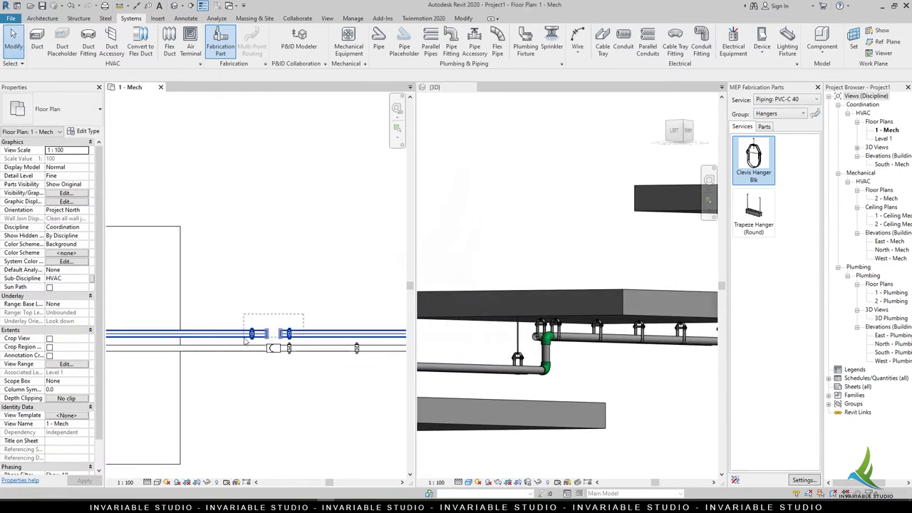
pyautogui.click(305, 350)
pyautogui.press('Delete')
pyautogui.scroll(-3, 264, 364)
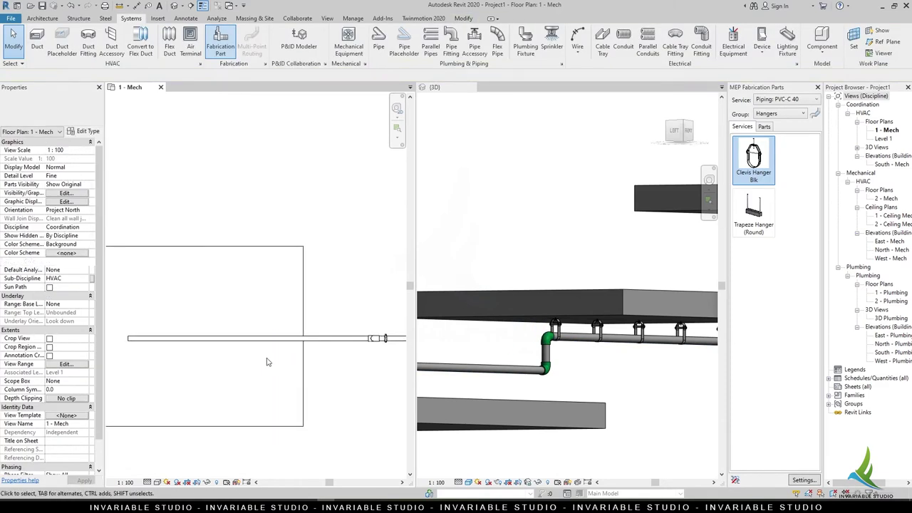
pyautogui.moveTo(563, 388)
pyautogui.keyDown('shift'); pyautogui.mouseDown(button='middle')
pyautogui.moveTo(590, 391)
pyautogui.moveTo(534, 360)
pyautogui.moveTo(546, 356)
pyautogui.moveTo(550, 315)
pyautogui.mouseUp(button='middle'); pyautogui.keyUp('shift')
# Copy the 160 mm pipe with CO to run just beside the original
pyautogui.click(549, 314)
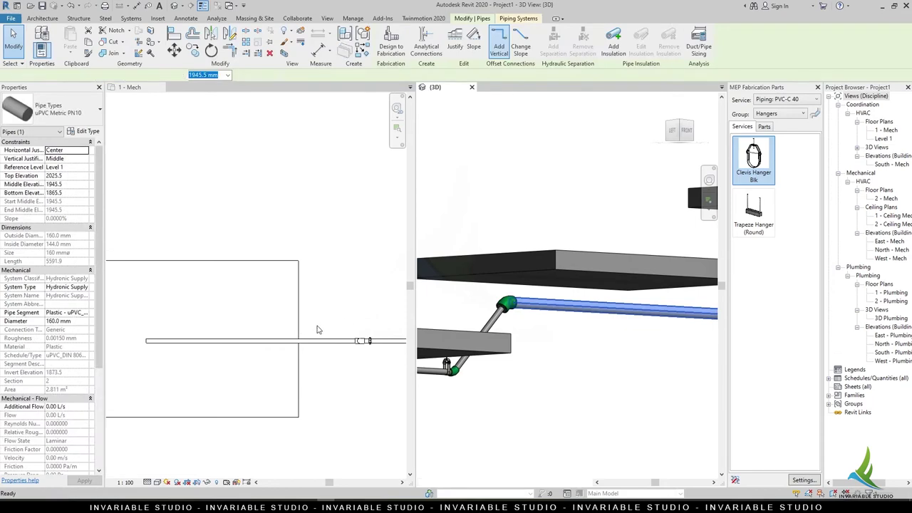
pyautogui.click(320, 346)
pyautogui.scroll(3, 330, 358)
pyautogui.scroll(2, 331, 357)
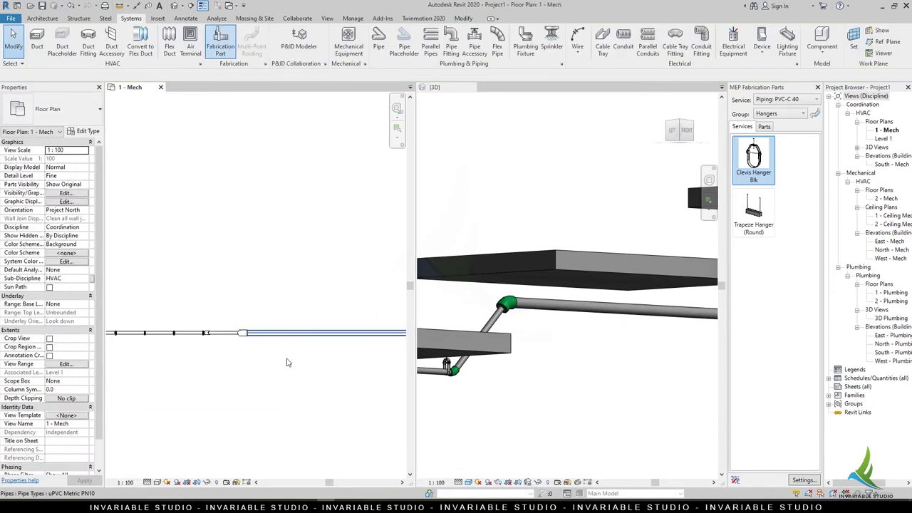
pyautogui.click(306, 332)
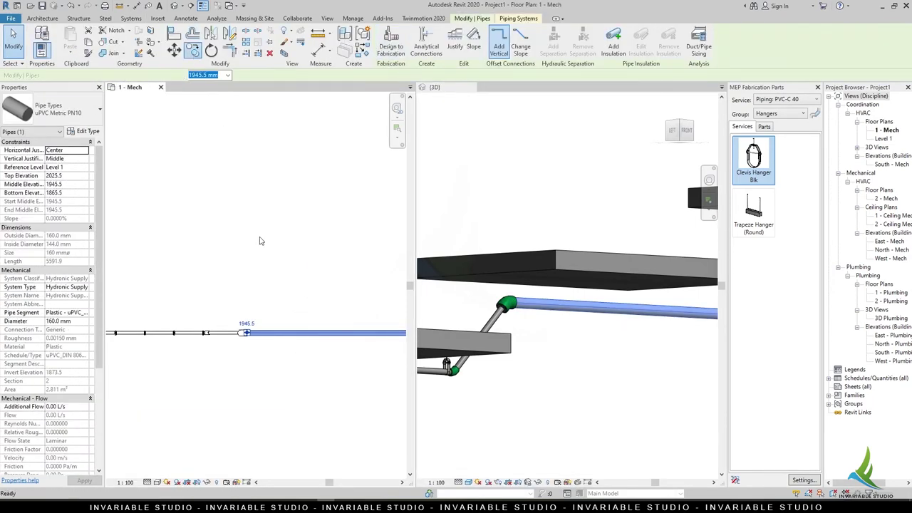
pyautogui.press('c')
pyautogui.press('o')
pyautogui.click(244, 330)
pyautogui.click(243, 316)
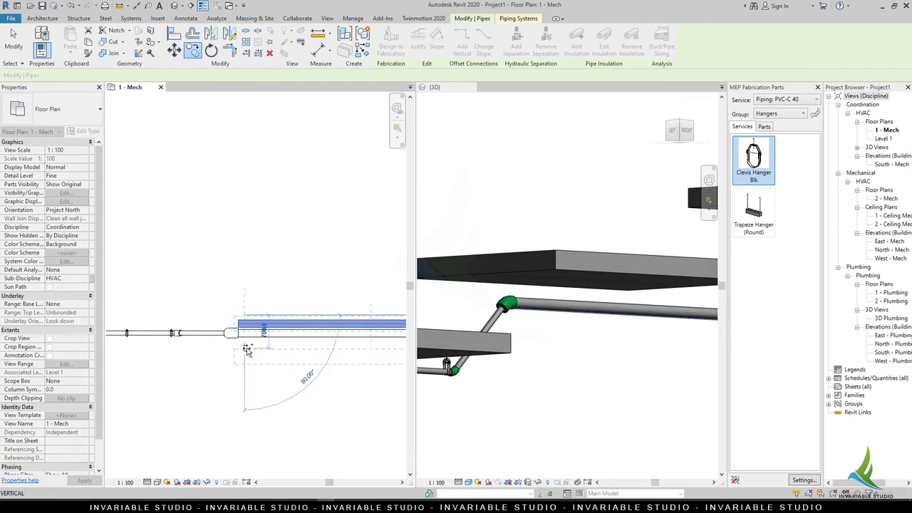
pyautogui.press('Escape')
# Convert the copied pipe to Piping: PVC-C 40 fabrication
pyautogui.click(261, 324)
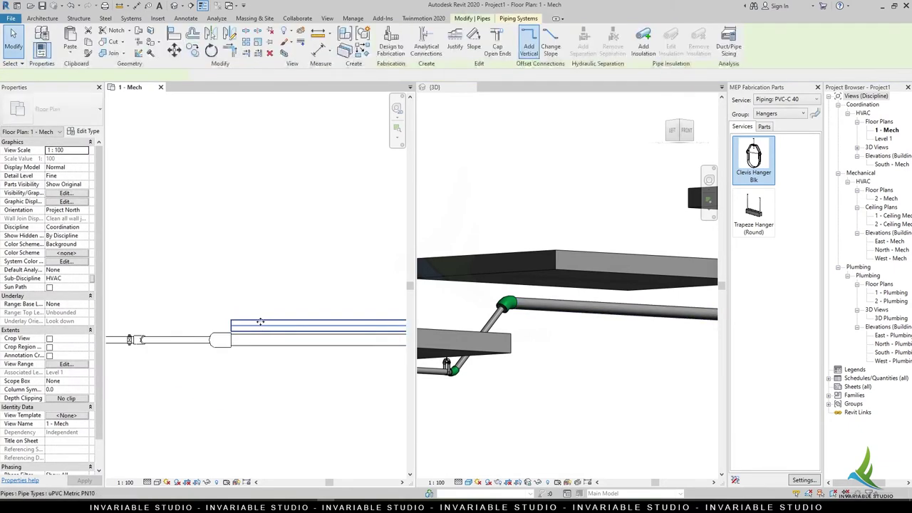
pyautogui.click(390, 42)
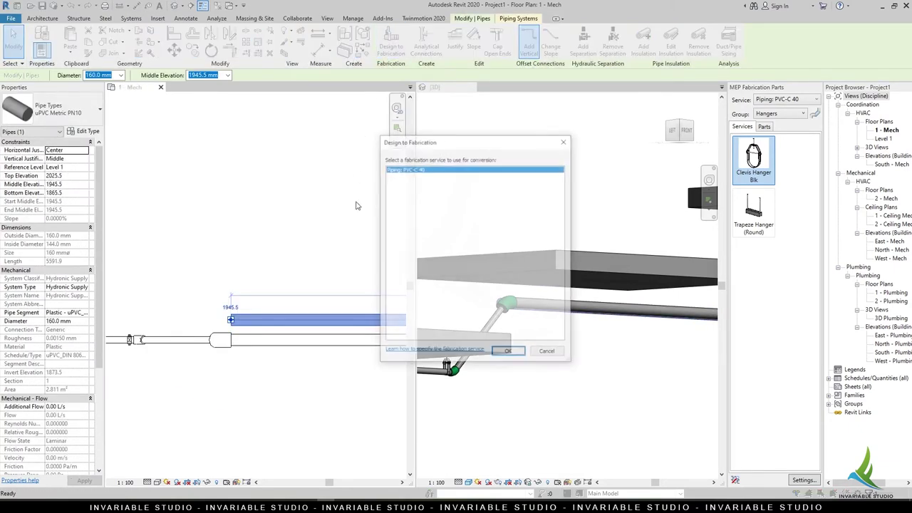
pyautogui.click(509, 354)
# Place a Trapeze Hanger (Round) on the new pipe beside the elbow
pyautogui.press('Escape')
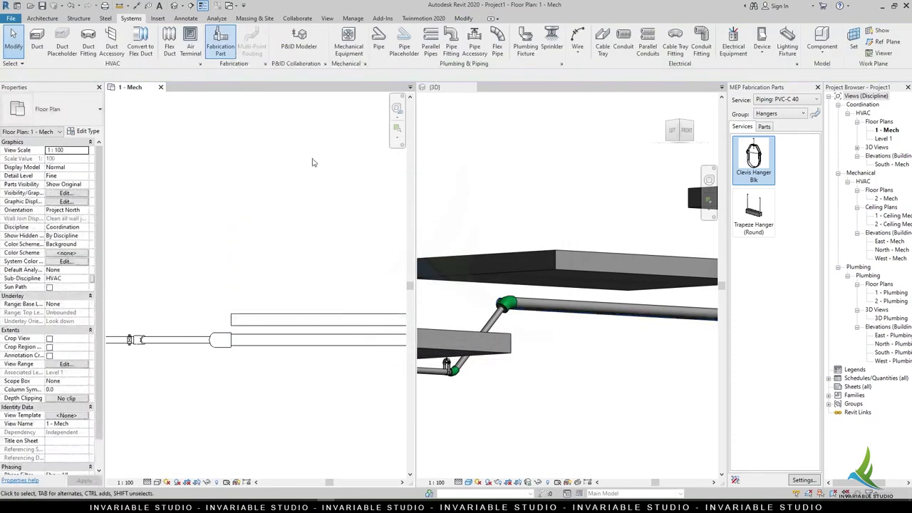
pyautogui.click(754, 211)
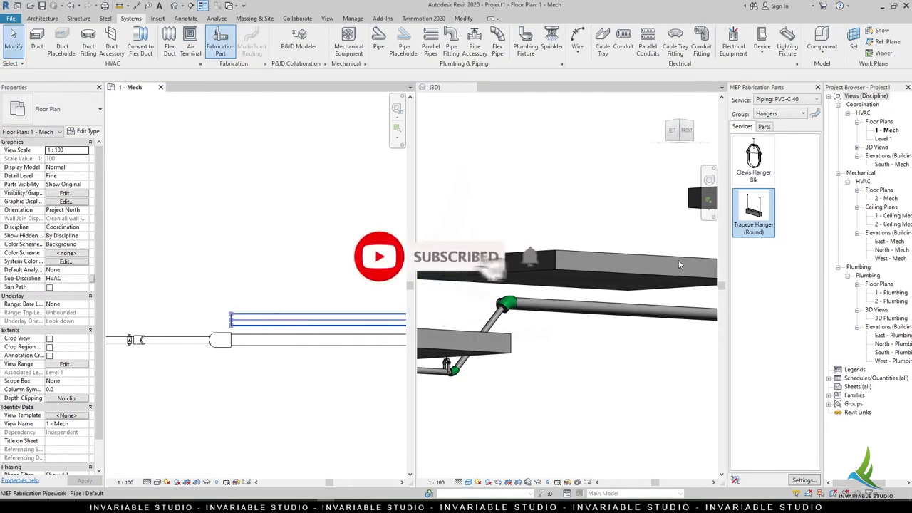
pyautogui.click(254, 319)
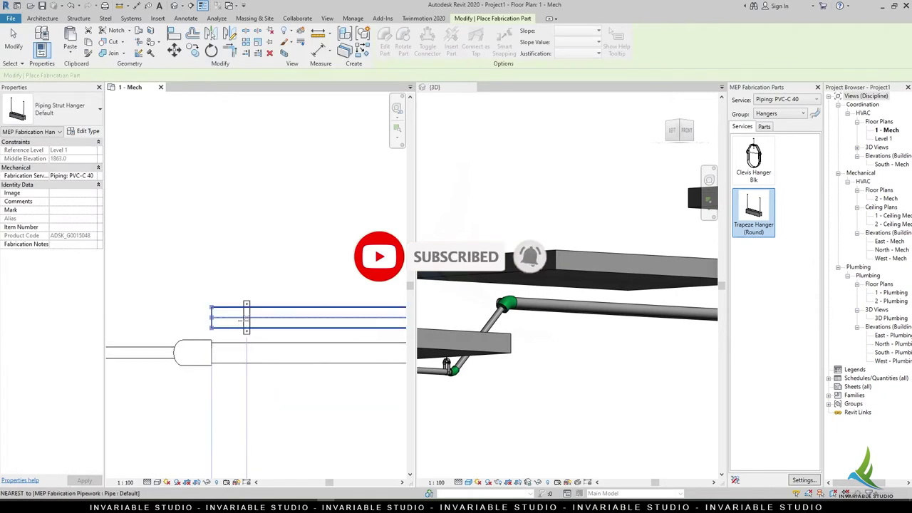
pyautogui.press('Escape')
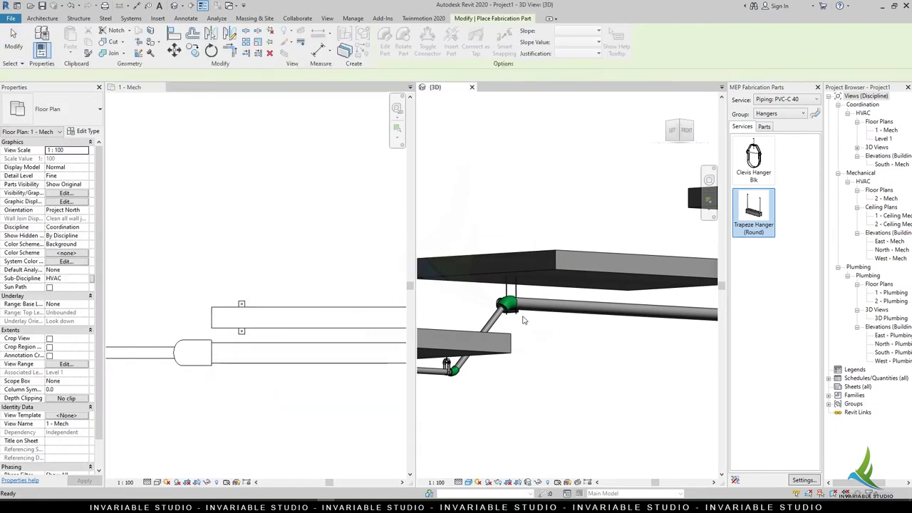
pyautogui.keyDown('shift'); pyautogui.moveTo(545, 345); pyautogui.dragTo(504, 293, button='middle'); pyautogui.keyUp('shift')
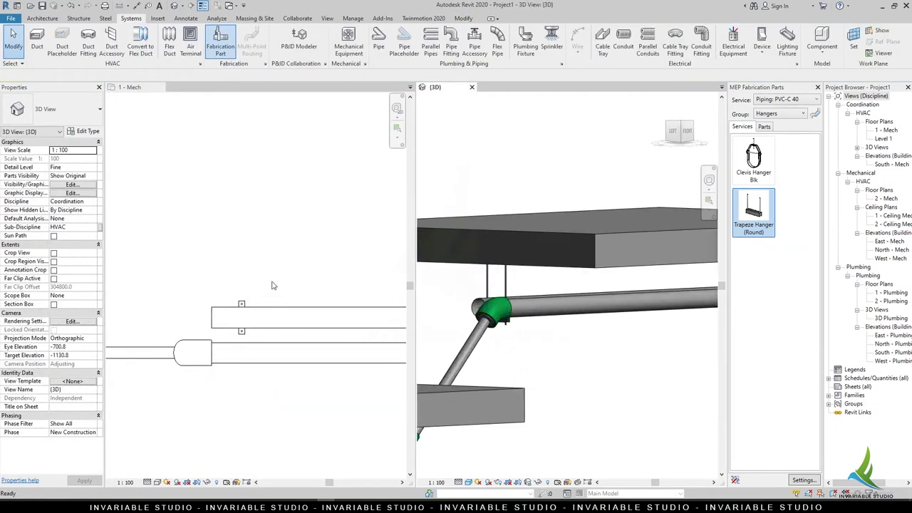
# Copy the trapeze hanger onto the lower pipe run
pyautogui.click(241, 321)
pyautogui.click(241, 319)
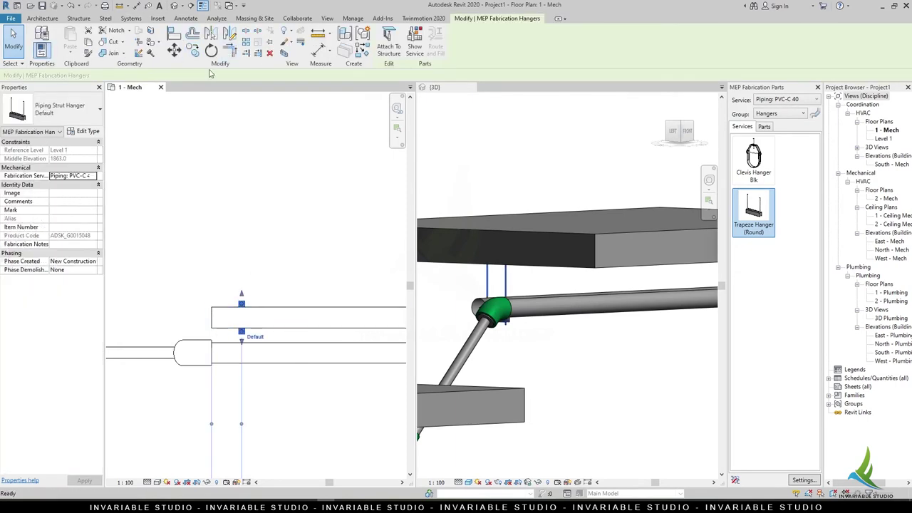
pyautogui.click(193, 49)
pyautogui.click(260, 354)
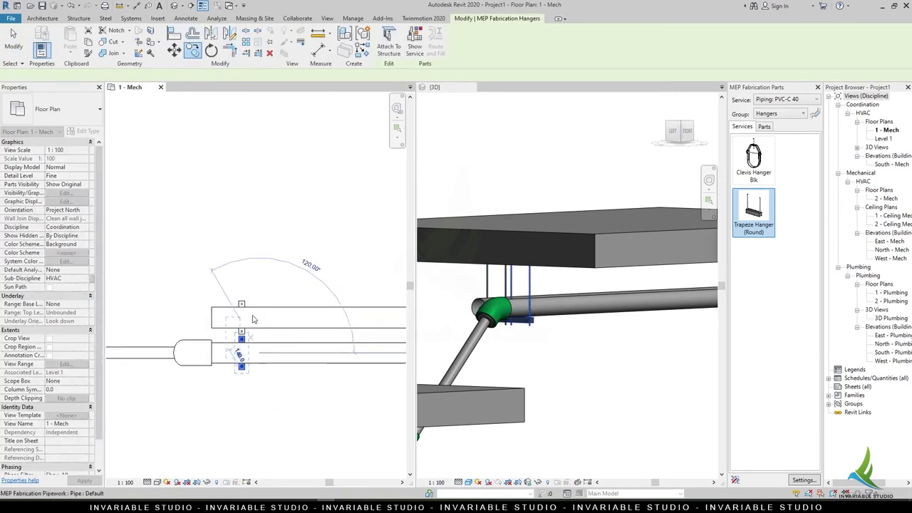
pyautogui.press('Escape')
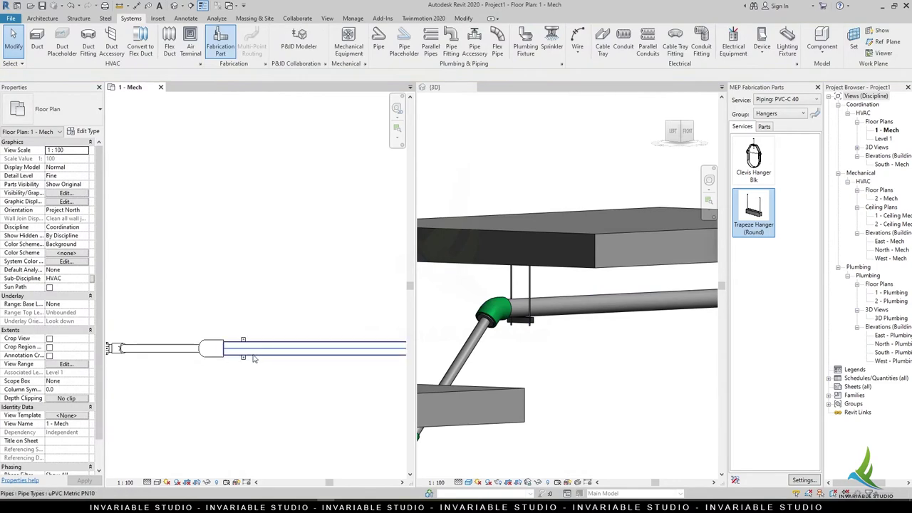
pyautogui.click(242, 353)
pyautogui.scroll(-2, 232, 321)
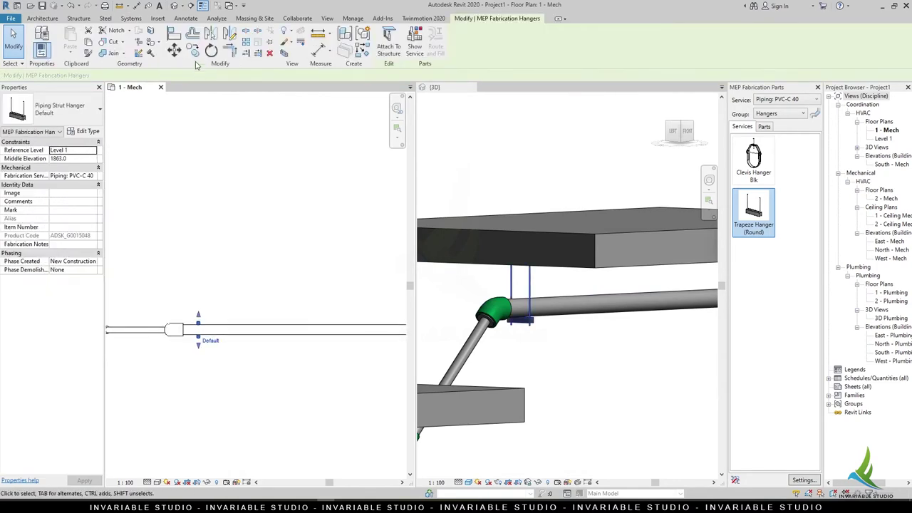
# Array the trapeze hanger with AR into 5 hangers between two points along the pipe
pyautogui.click(192, 50)
pyautogui.scroll(-1, 198, 299)
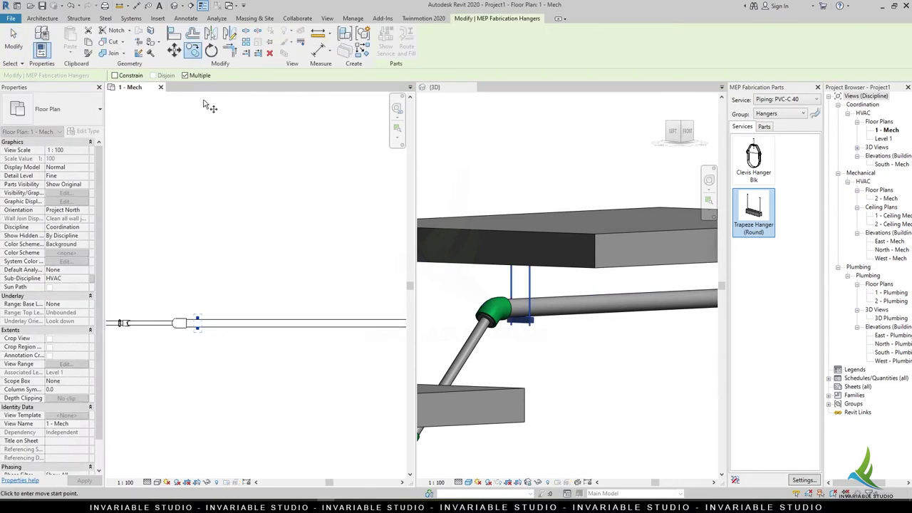
pyautogui.press('Escape')
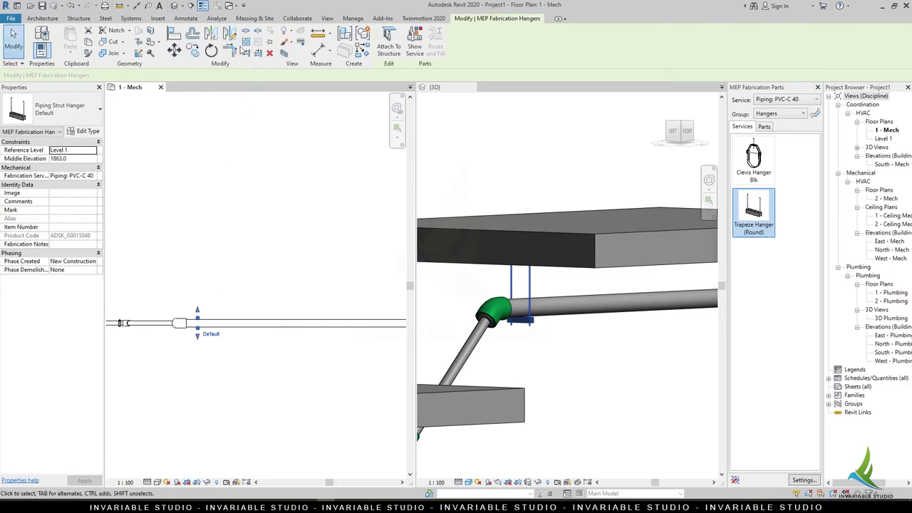
pyautogui.press('a')
pyautogui.press('r')
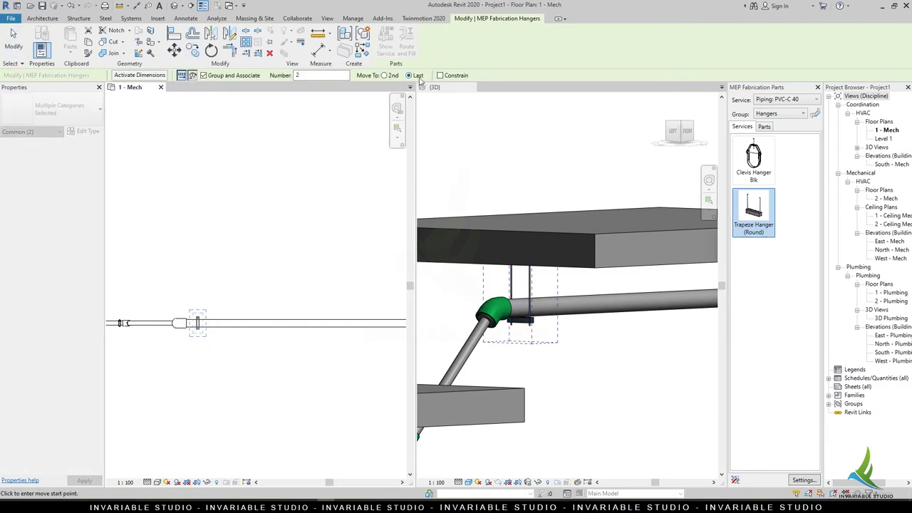
pyautogui.click(197, 341)
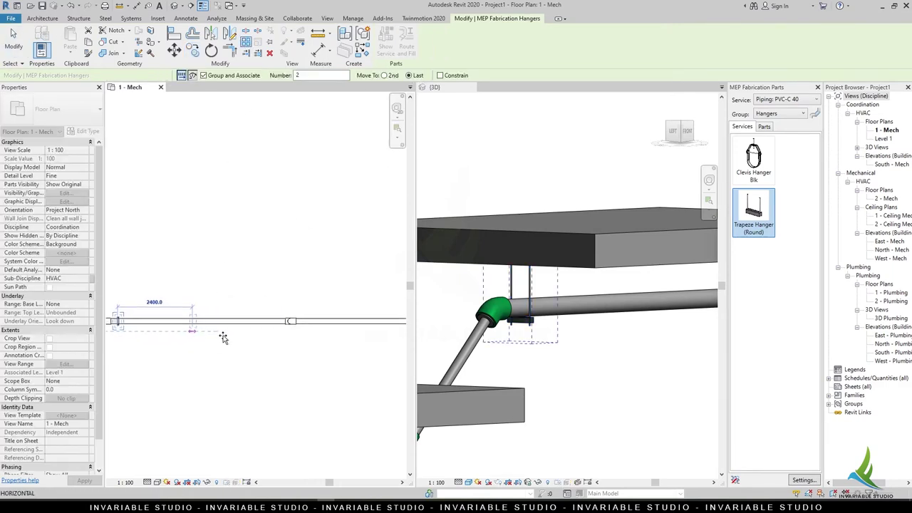
pyautogui.click(292, 336)
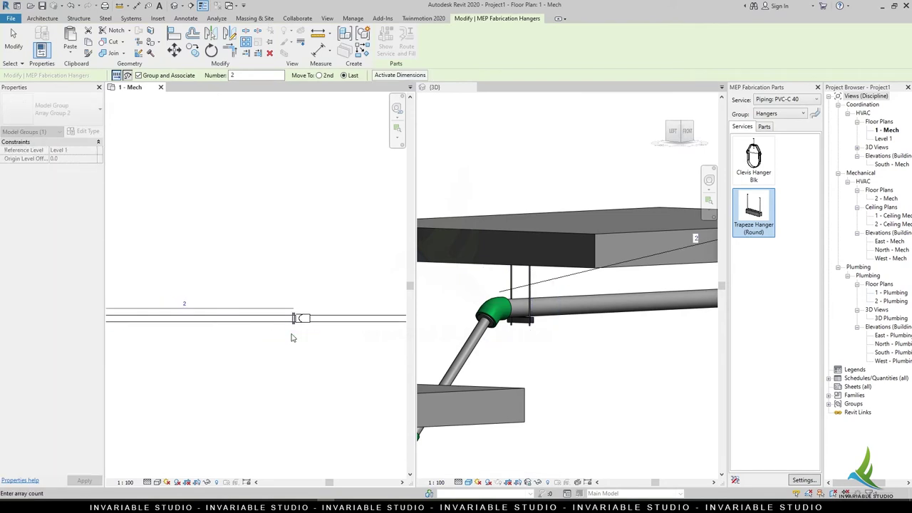
pyautogui.press('Return')
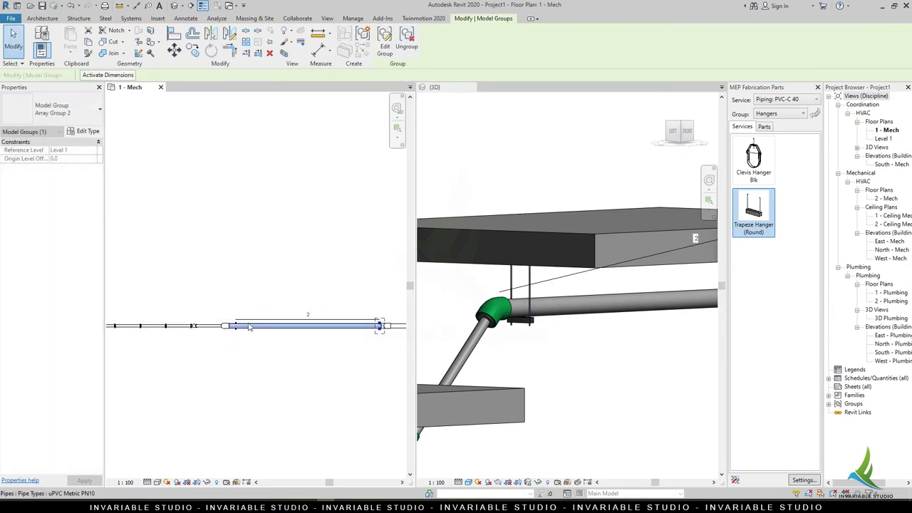
pyautogui.write('5')
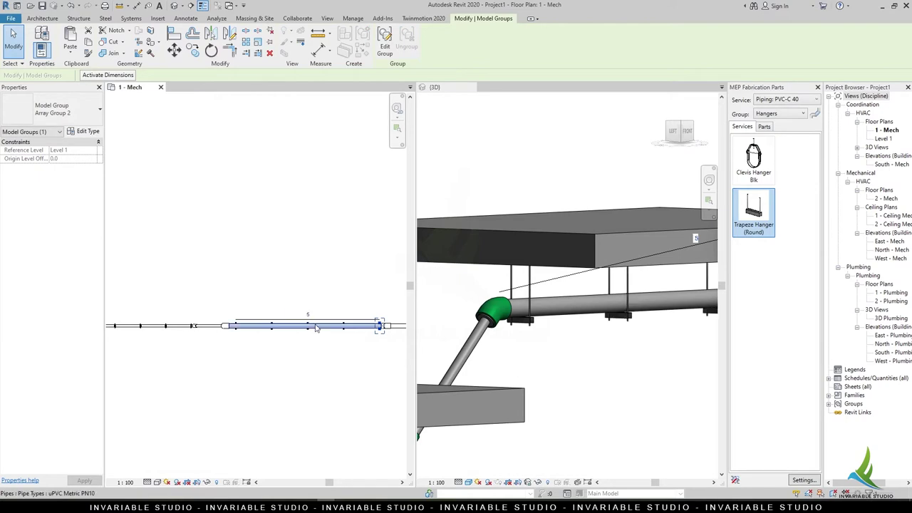
pyautogui.press('Return')
pyautogui.moveTo(613, 370)
pyautogui.keyDown('shift'); pyautogui.mouseDown(button='middle')
pyautogui.moveTo(633, 390)
pyautogui.moveTo(524, 329)
pyautogui.moveTo(543, 320)
pyautogui.mouseUp(button='middle'); pyautogui.keyUp('shift')
# Set the floor slab above the hung pipe to a 3000.0 height offset
pyautogui.click(528, 302)
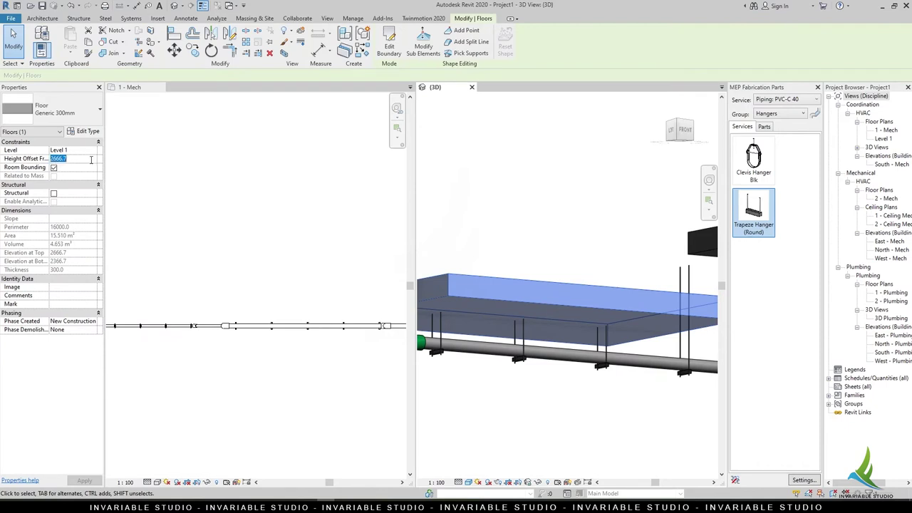
pyautogui.press('Return')
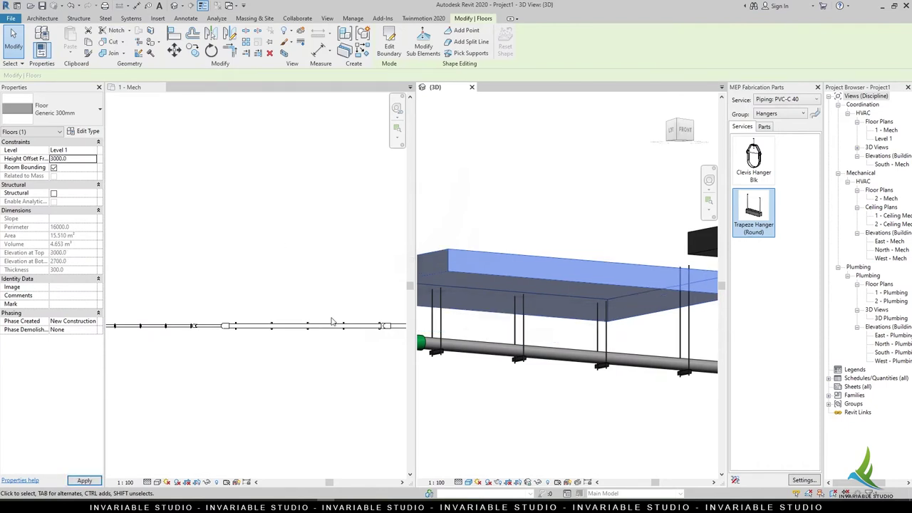
pyautogui.press('Escape')
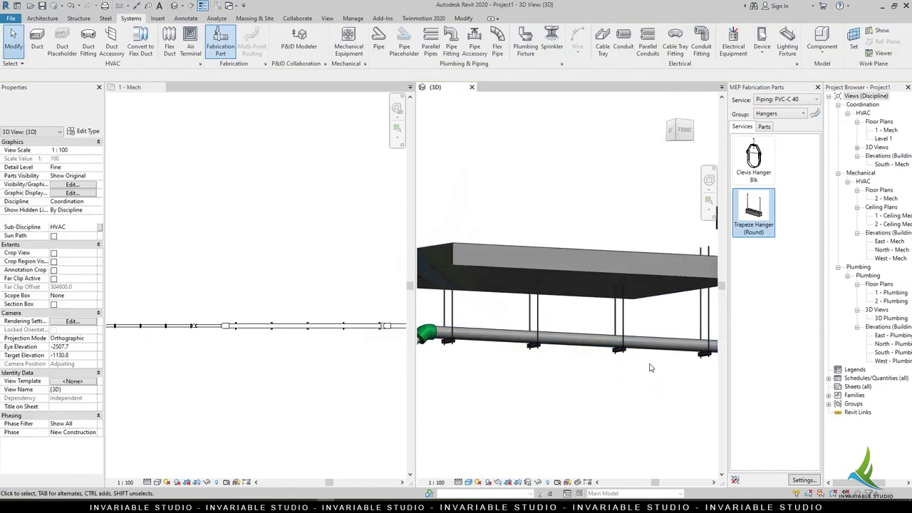
# Orbit the 3D view to inspect the hanger group, riser and pipe run between slabs
pyautogui.keyDown('shift'); pyautogui.moveTo(648, 355); pyautogui.dragTo(547, 313, button='middle'); pyautogui.keyUp('shift')
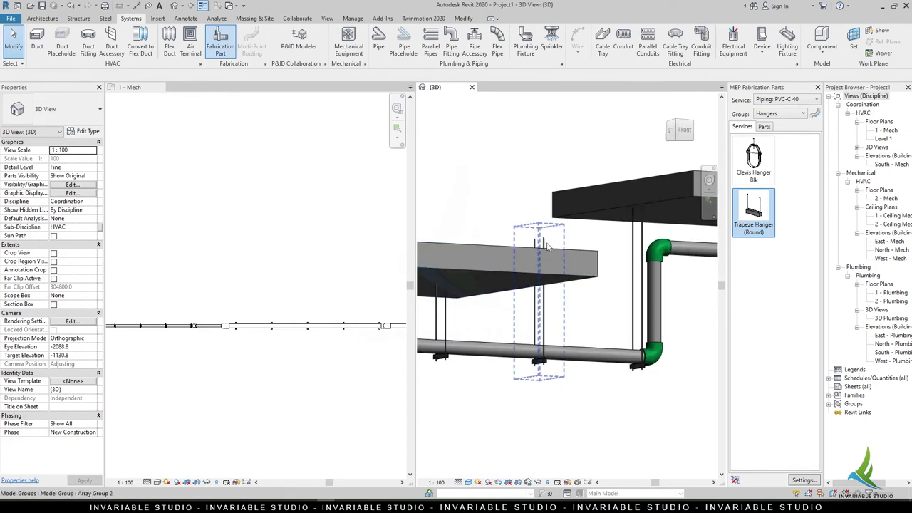
pyautogui.keyDown('shift'); pyautogui.moveTo(584, 341); pyautogui.dragTo(510, 346, button='middle'); pyautogui.keyUp('shift')
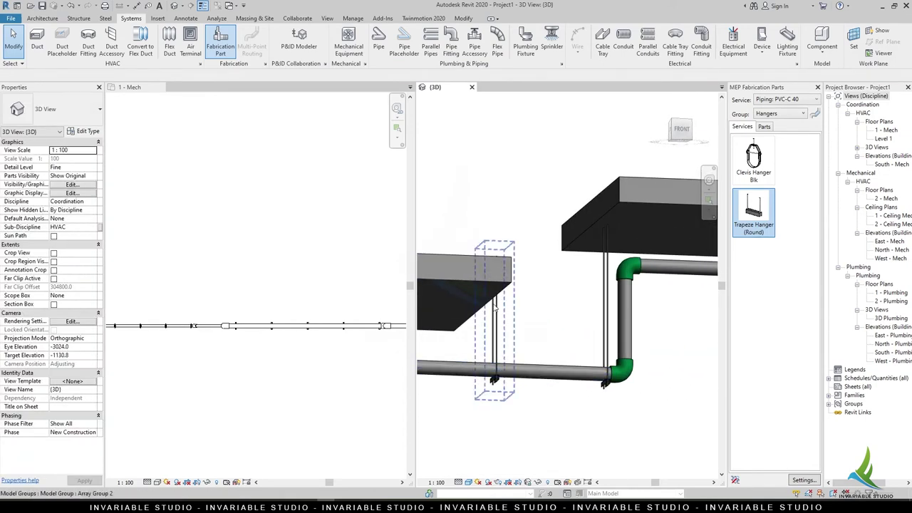
pyautogui.click(499, 308)
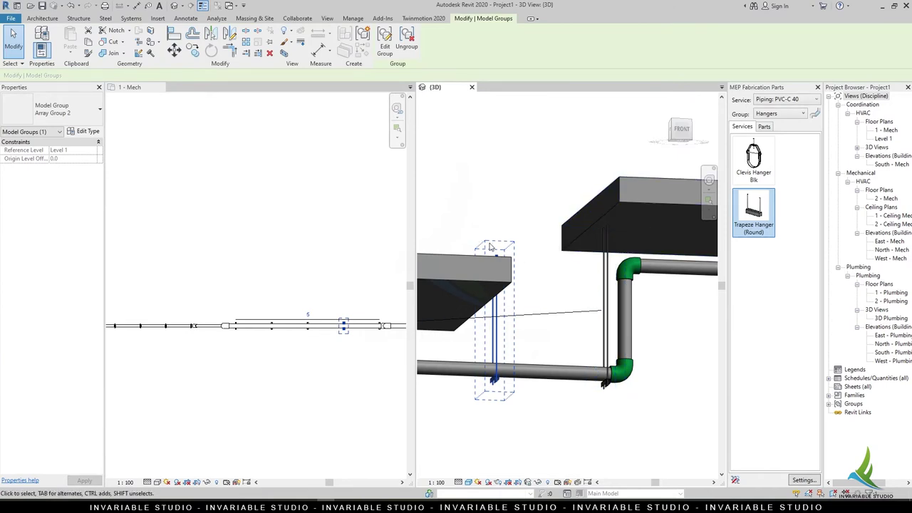
pyautogui.moveTo(503, 248)
pyautogui.keyDown('shift'); pyautogui.mouseDown(button='middle')
pyautogui.moveTo(506, 318)
pyautogui.moveTo(509, 292)
pyautogui.mouseUp(button='middle'); pyautogui.keyUp('shift')
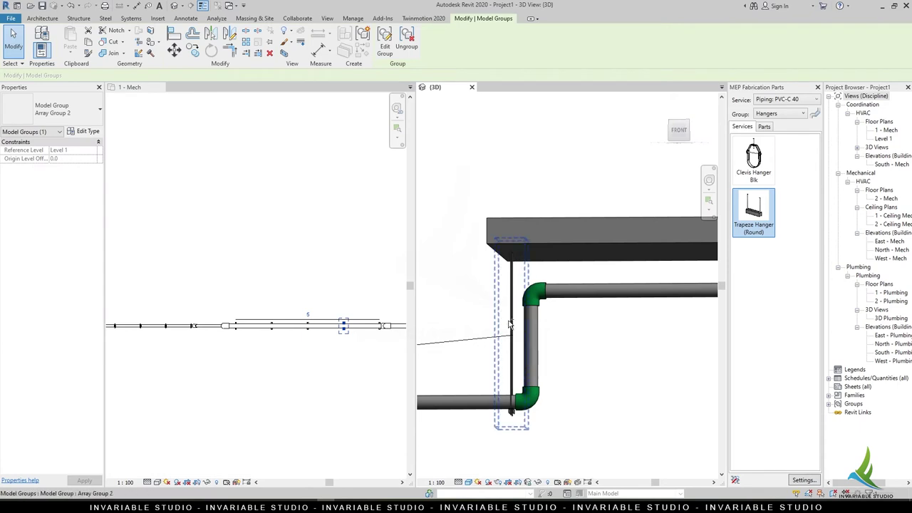
pyautogui.keyDown('shift'); pyautogui.moveTo(509, 324); pyautogui.dragTo(456, 299, button='middle'); pyautogui.keyUp('shift')
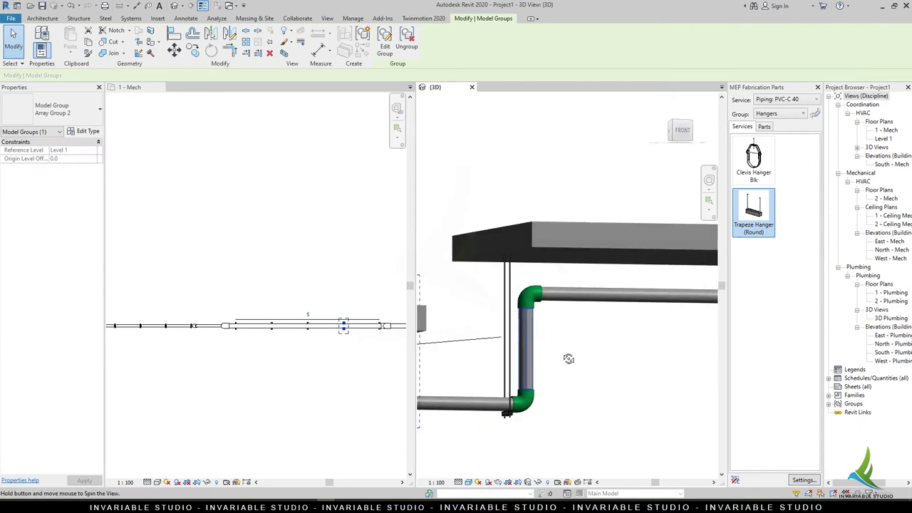
pyautogui.click(349, 360)
pyautogui.scroll(-3, 287, 364)
pyautogui.scroll(-3, 606, 387)
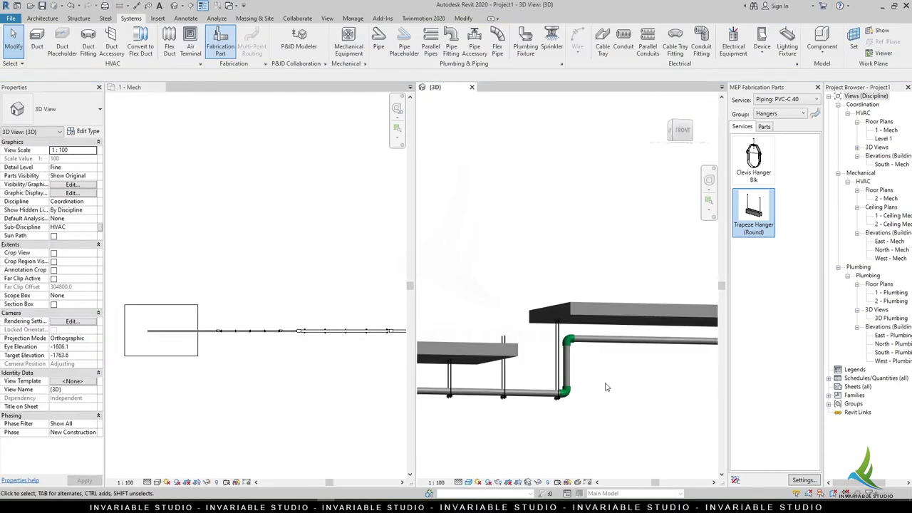
pyautogui.moveTo(605, 387)
pyautogui.keyDown('shift'); pyautogui.mouseDown(button='middle')
pyautogui.moveTo(618, 406)
pyautogui.moveTo(544, 429)
pyautogui.moveTo(581, 410)
pyautogui.moveTo(548, 401)
pyautogui.moveTo(513, 411)
pyautogui.moveTo(498, 354)
pyautogui.mouseUp(button='middle'); pyautogui.keyUp('shift')
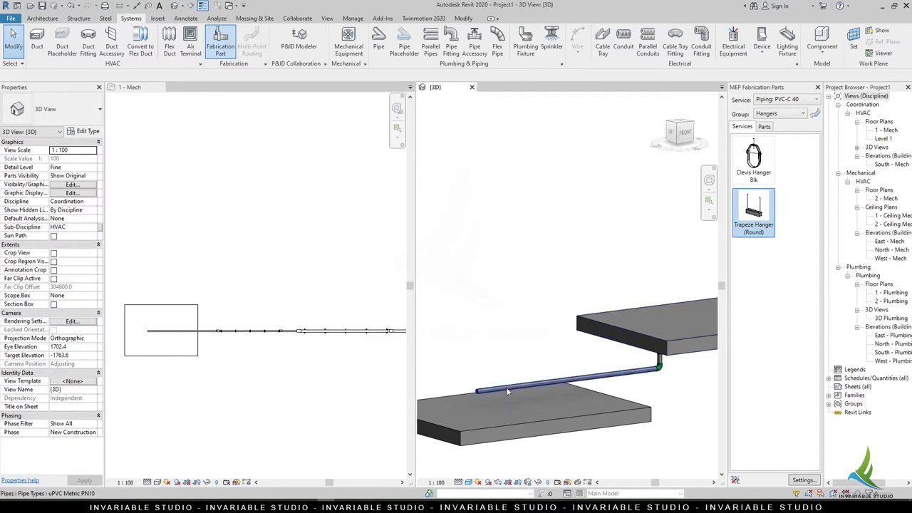
# Toggle the MEP Fabrication Parts palette between the parts and services lists
pyautogui.scroll(1, 505, 389)
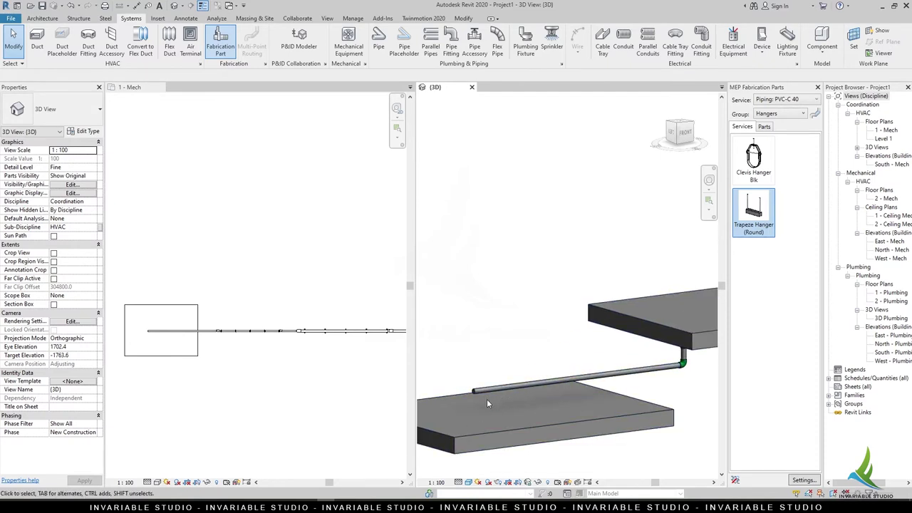
pyautogui.click(764, 127)
pyautogui.click(741, 128)
pyautogui.click(765, 127)
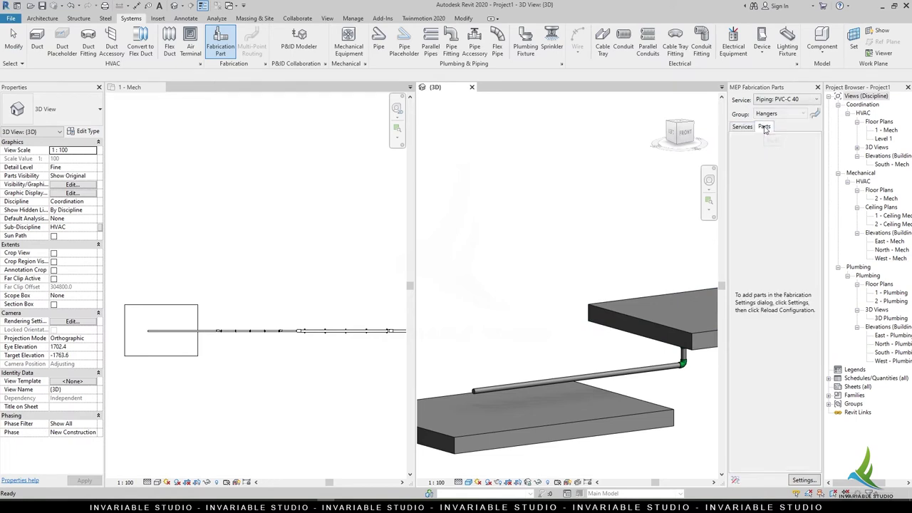
pyautogui.click(744, 128)
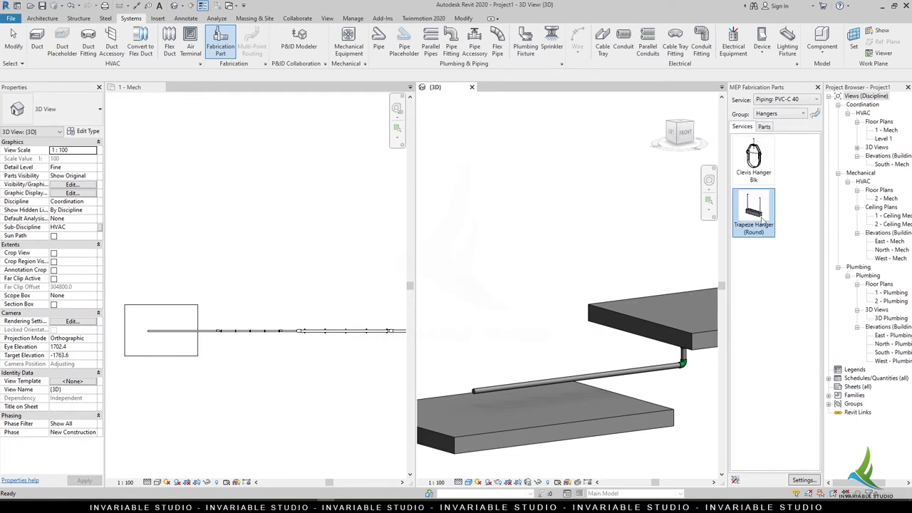
# Make the 1 - Mech floor plan active, clear the selection, and open Fabrication Settings
pyautogui.click(150, 340)
pyautogui.scroll(5, 214, 356)
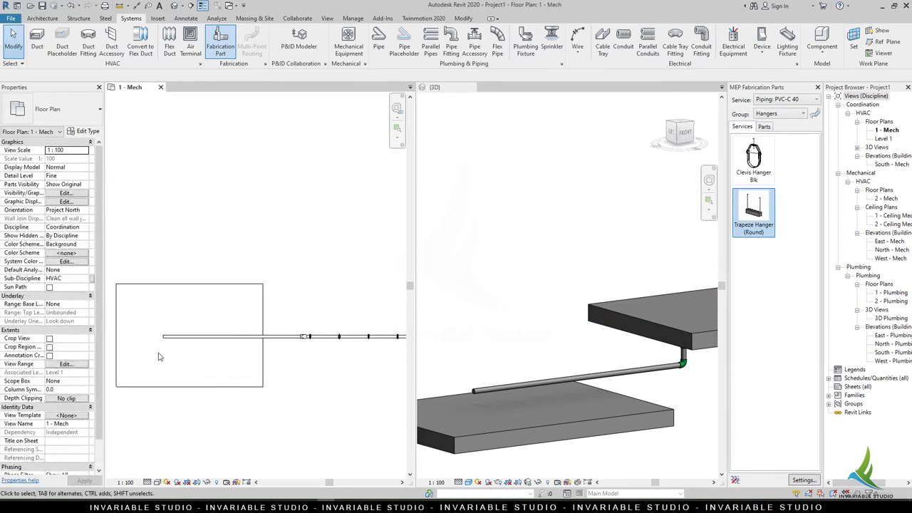
pyautogui.click(774, 279)
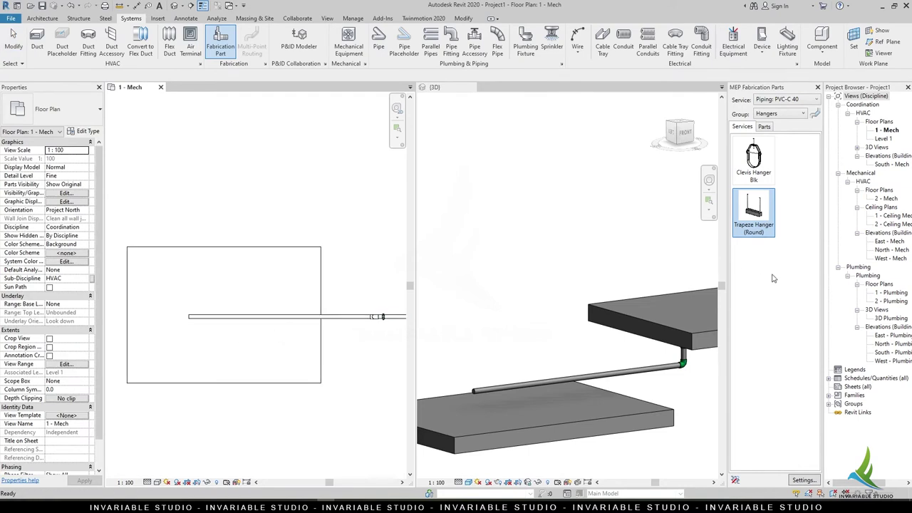
pyautogui.click(803, 481)
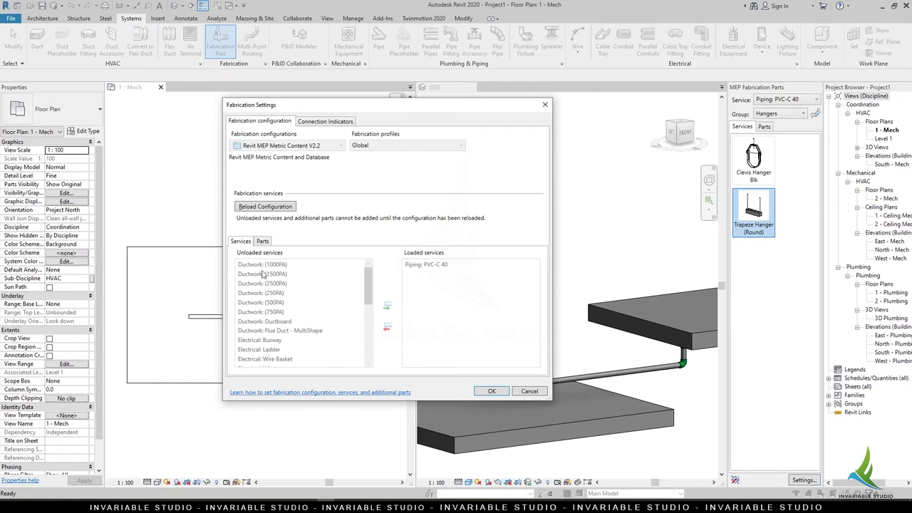
# Switch between the services and additional parts lists, then reload the fabrication configuration
pyautogui.click(263, 242)
pyautogui.click(248, 244)
pyautogui.click(260, 245)
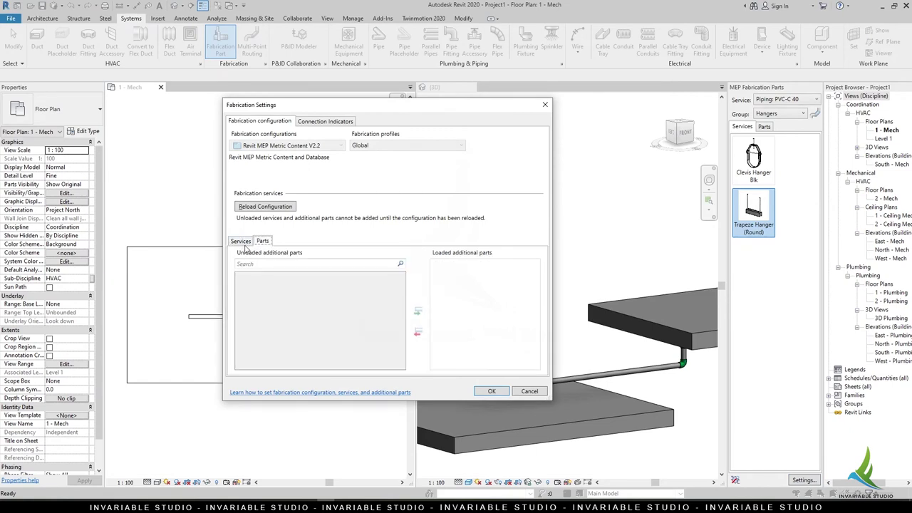
pyautogui.click(253, 243)
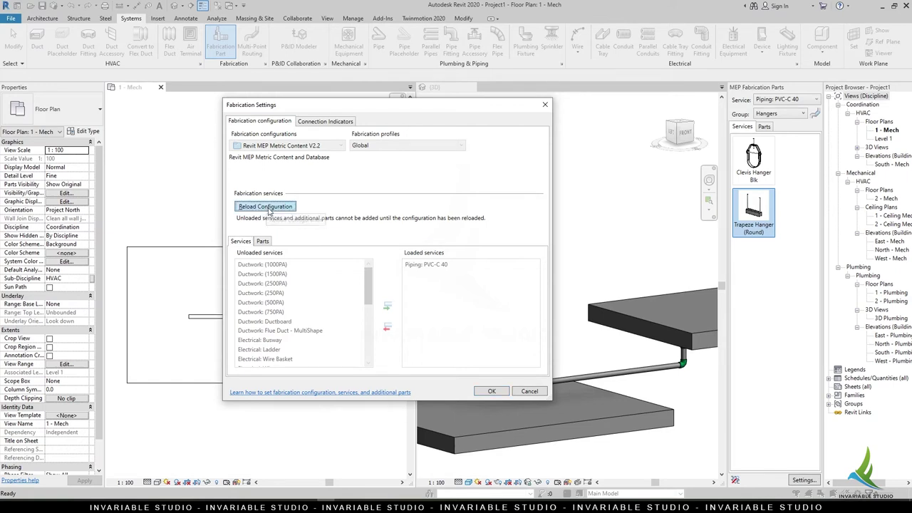
pyautogui.click(269, 207)
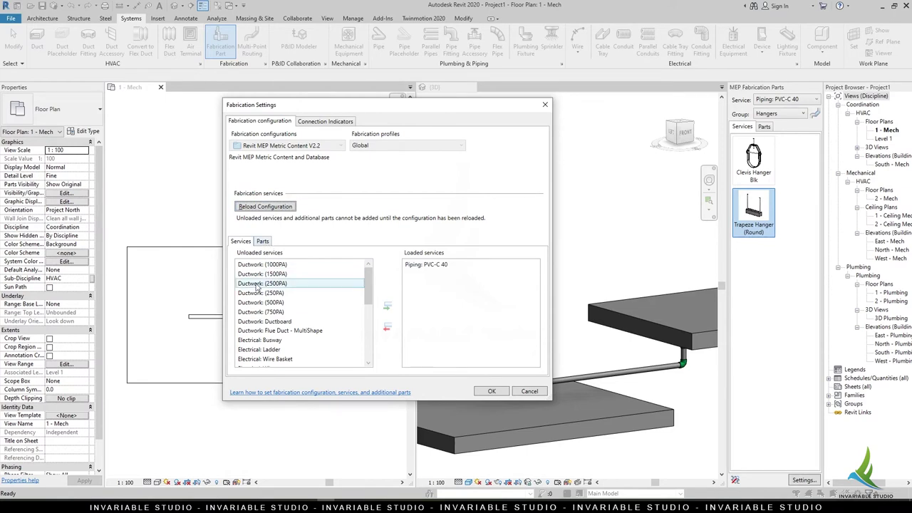
# Browse the unloaded parts to ITEMS > Mechanical Piping > Generic > Hangers
pyautogui.click(264, 243)
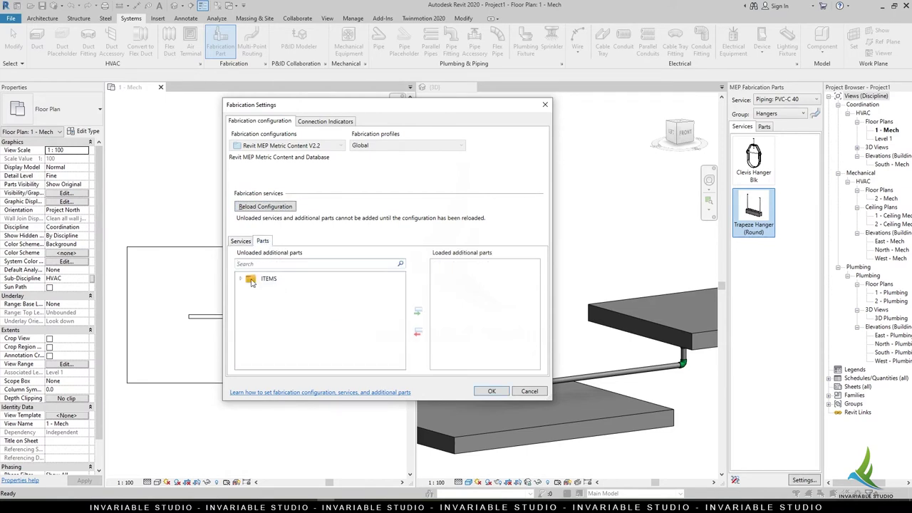
pyautogui.click(242, 280)
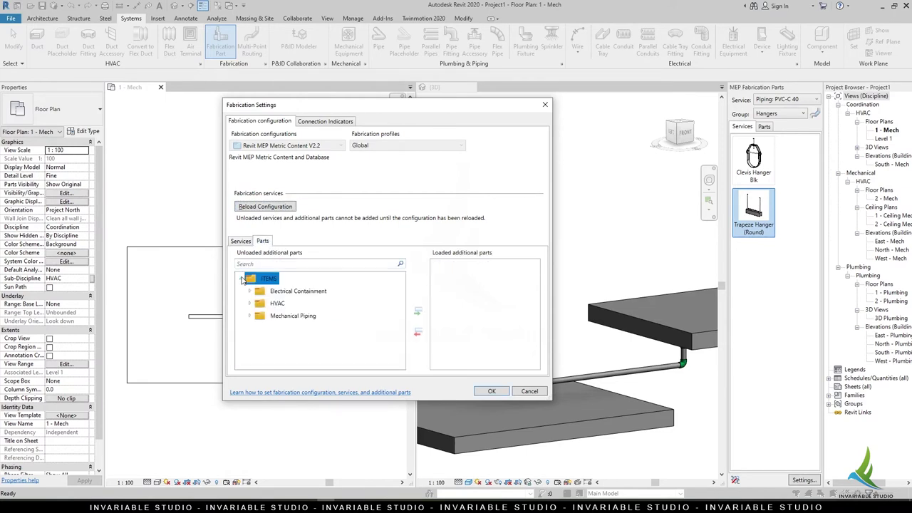
pyautogui.click(248, 316)
pyautogui.click(258, 329)
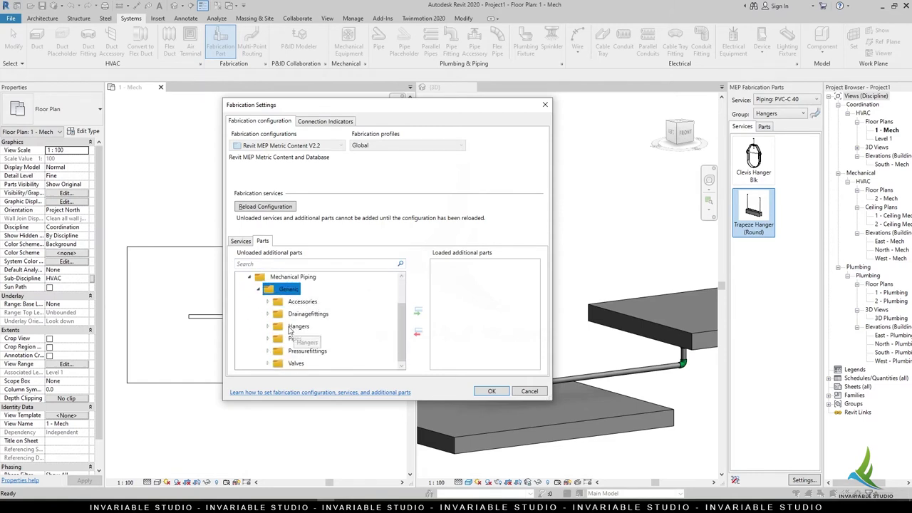
pyautogui.click(268, 327)
pyautogui.scroll(-1, 295, 328)
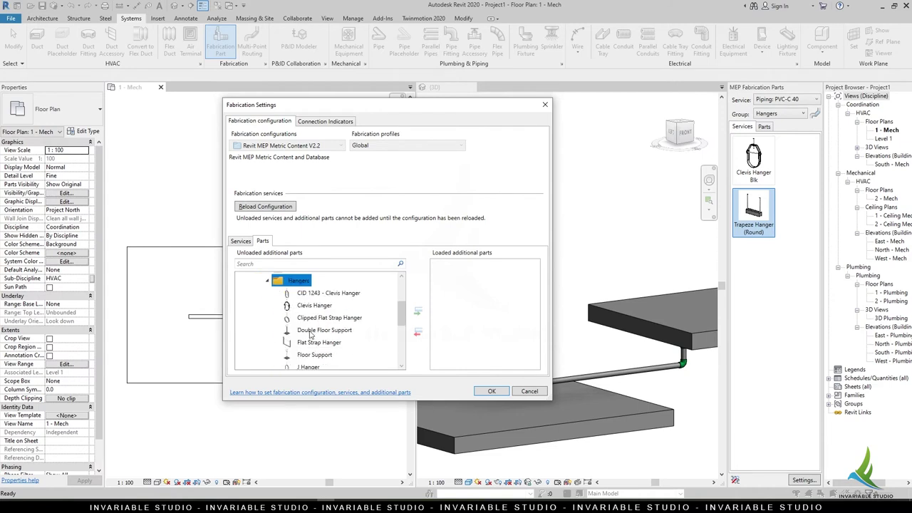
pyautogui.scroll(-1, 299, 324)
# Add Double Floor Support and Floor Support to the loaded parts
pyautogui.click(309, 309)
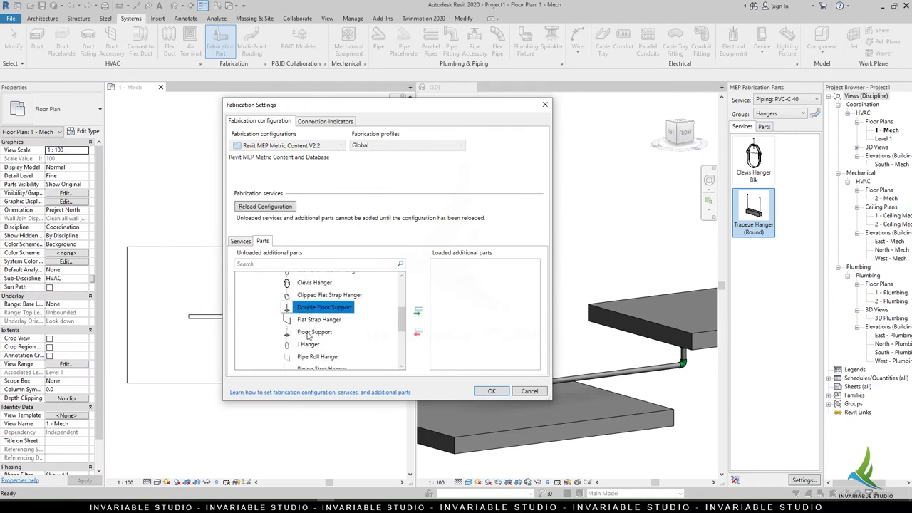
pyautogui.click(308, 332)
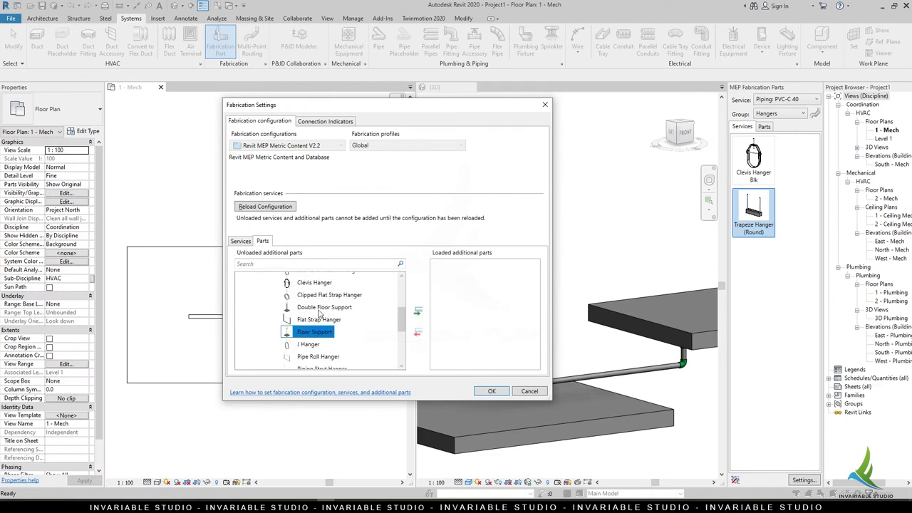
pyautogui.click(321, 310)
pyautogui.click(419, 313)
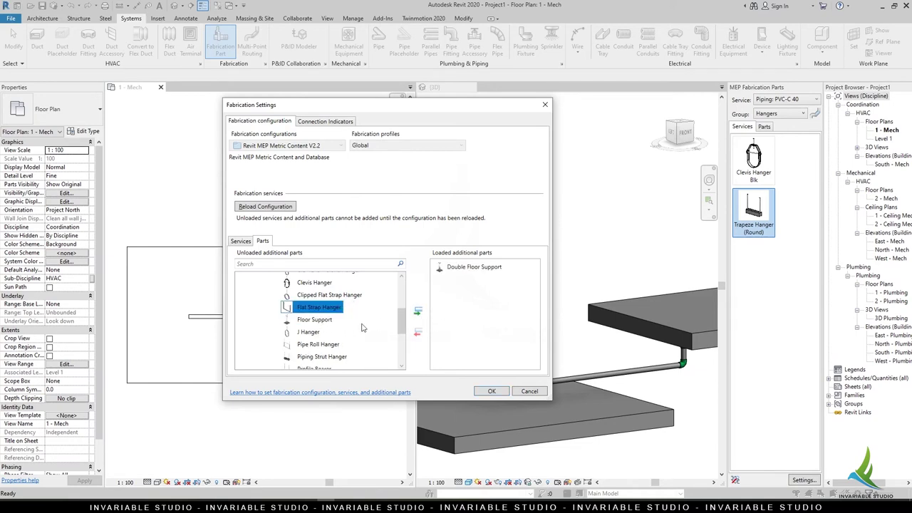
pyautogui.click(314, 320)
pyautogui.click(419, 313)
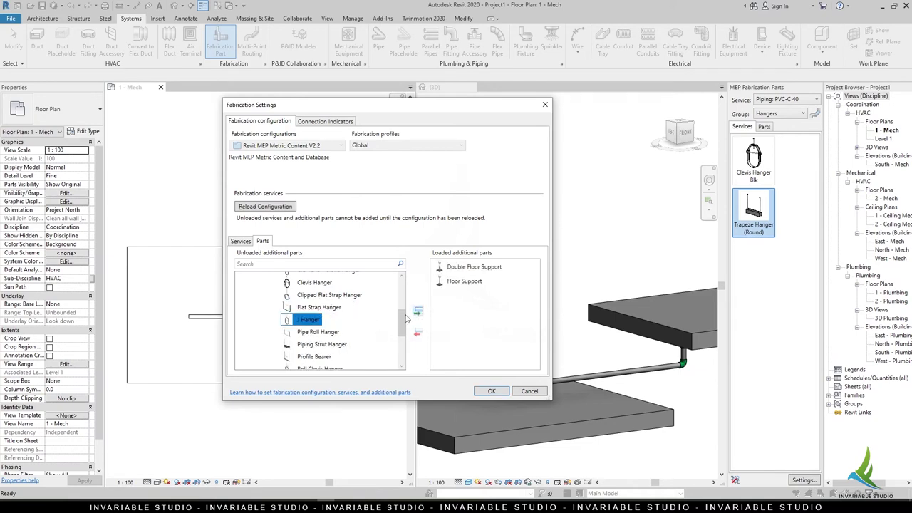
pyautogui.scroll(-1, 311, 344)
pyautogui.scroll(-1, 314, 349)
pyautogui.scroll(-1, 310, 357)
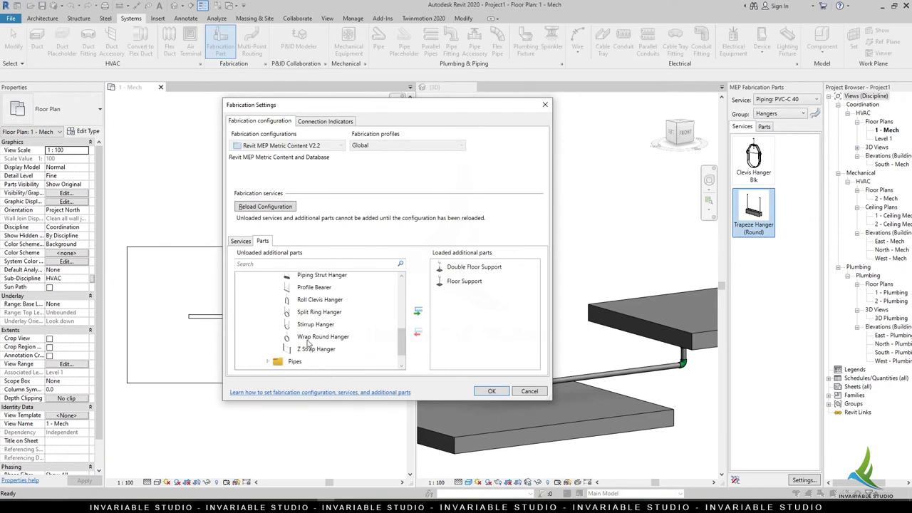
pyautogui.scroll(1, 308, 344)
pyautogui.scroll(1, 308, 344)
pyautogui.scroll(1, 308, 343)
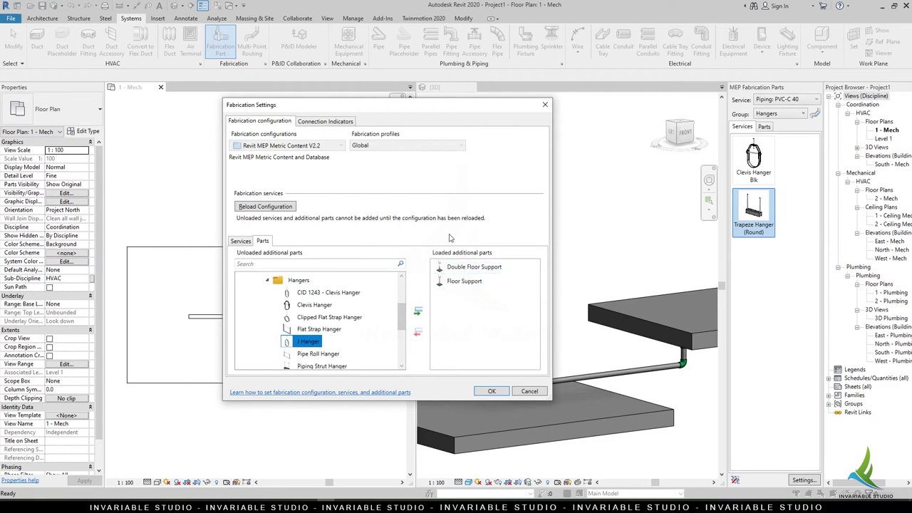
# Apply the fabrication settings and copy the uPVC pipe to a position above the original
pyautogui.click(491, 392)
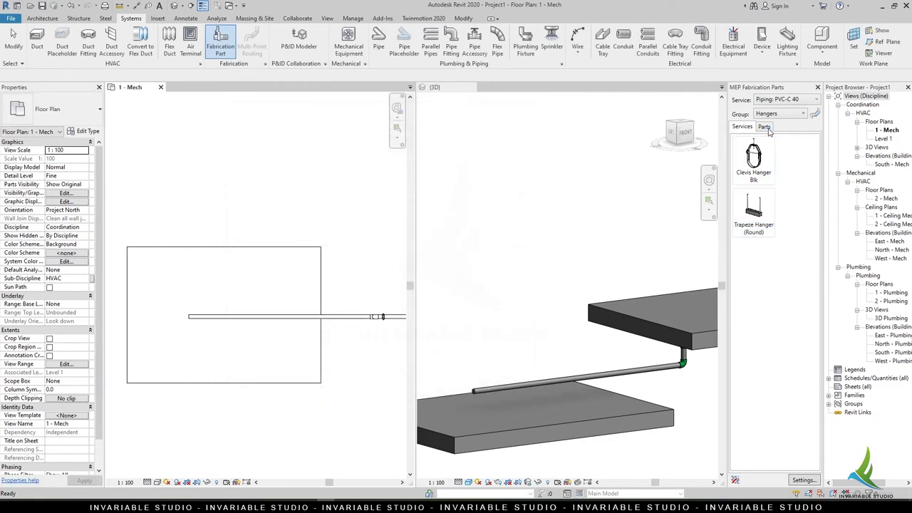
pyautogui.scroll(2, 238, 318)
pyautogui.scroll(-1, 239, 319)
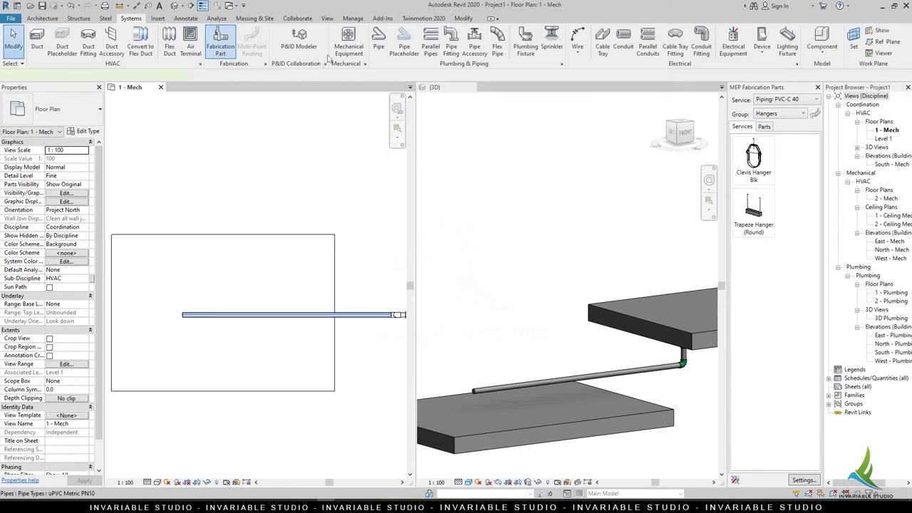
pyautogui.click(192, 52)
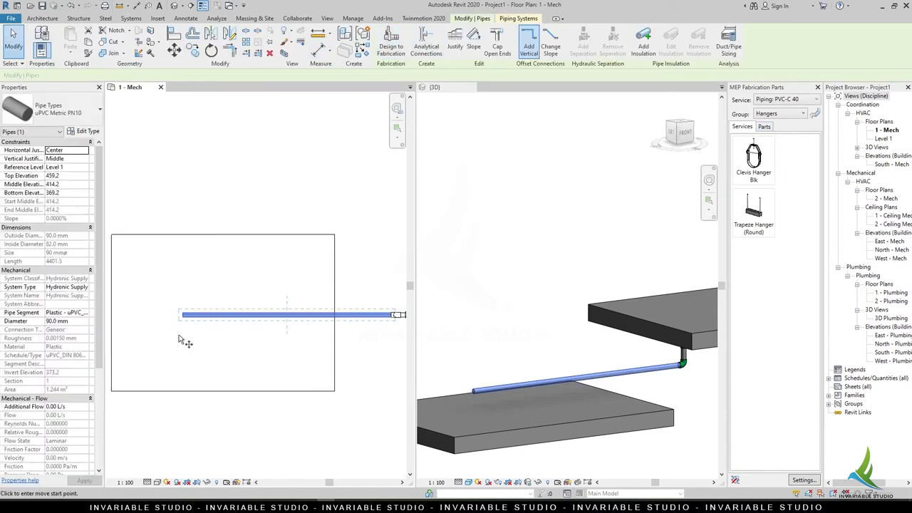
pyautogui.click(186, 308)
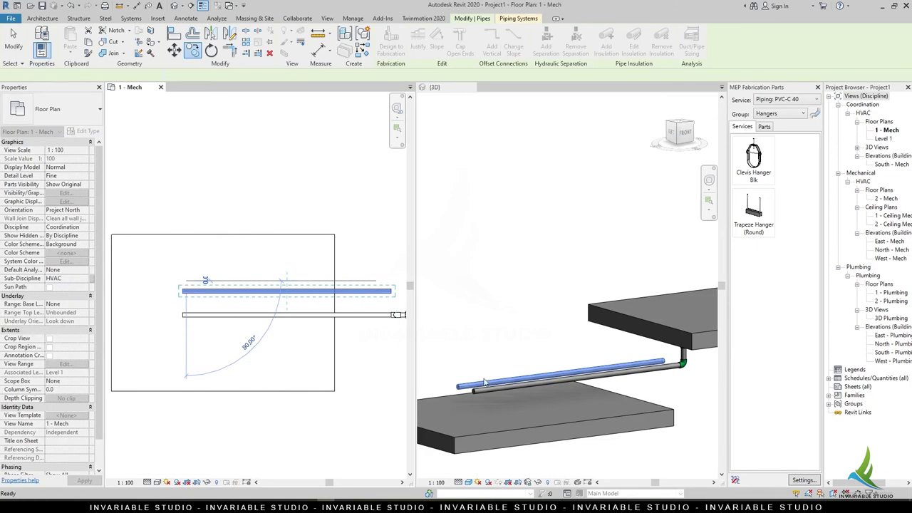
pyautogui.click(620, 392)
pyautogui.scroll(2, 560, 418)
pyautogui.scroll(2, 542, 428)
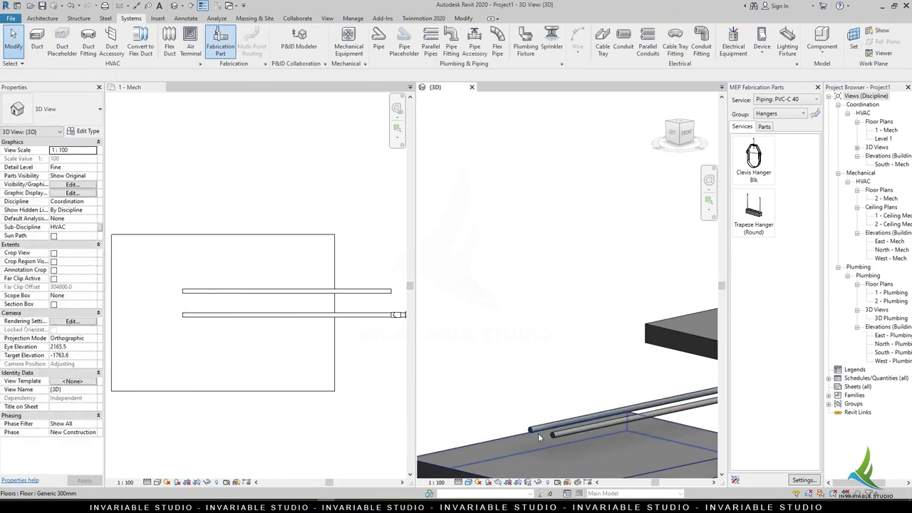
pyautogui.scroll(-3, 538, 433)
# Convert the new upper pipe to PVC-C 40 fabrication pipework via Design to Fabrication
pyautogui.click(502, 399)
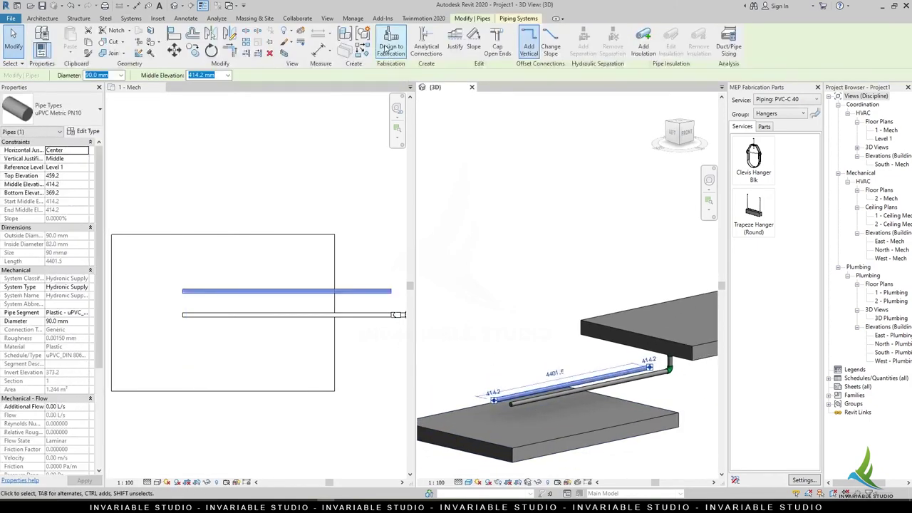
pyautogui.click(388, 47)
pyautogui.click(507, 353)
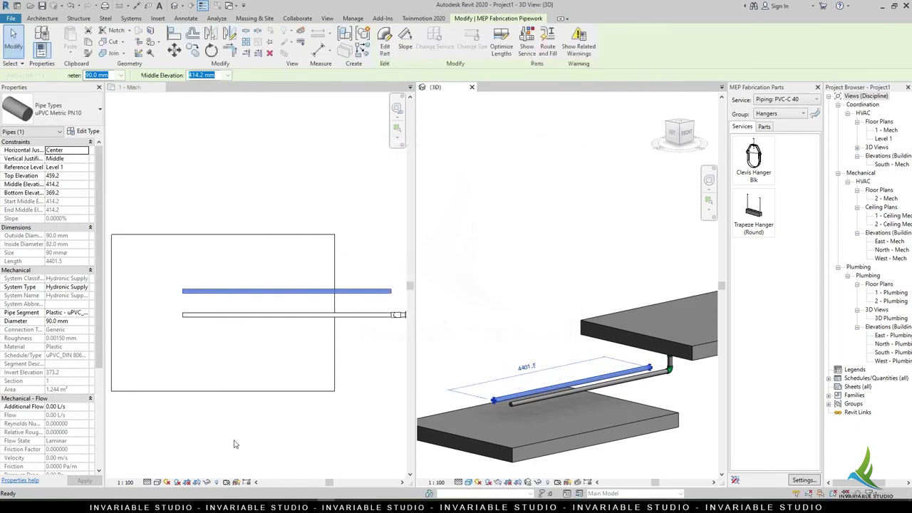
# Place a Double Floor Support on the fabrication pipe from the loaded hanger parts
pyautogui.click(764, 127)
pyautogui.click(753, 156)
pyautogui.press('Escape')
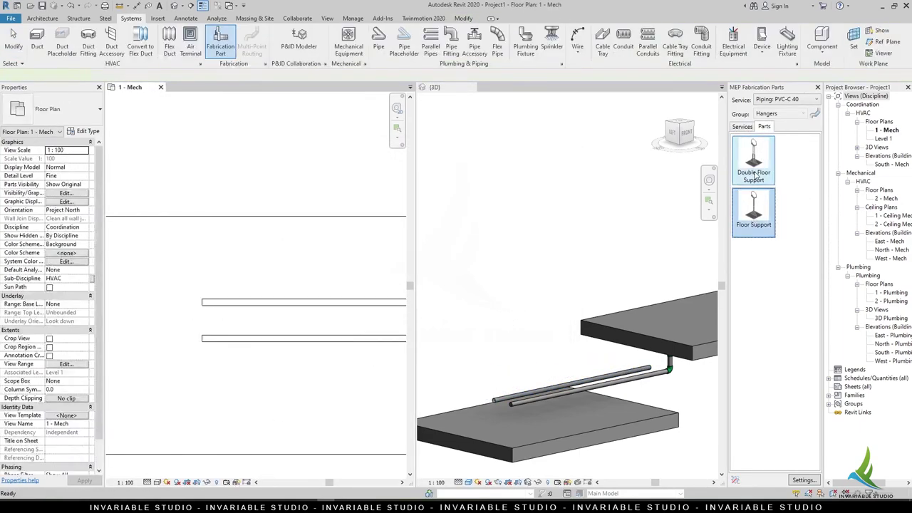
pyautogui.click(756, 157)
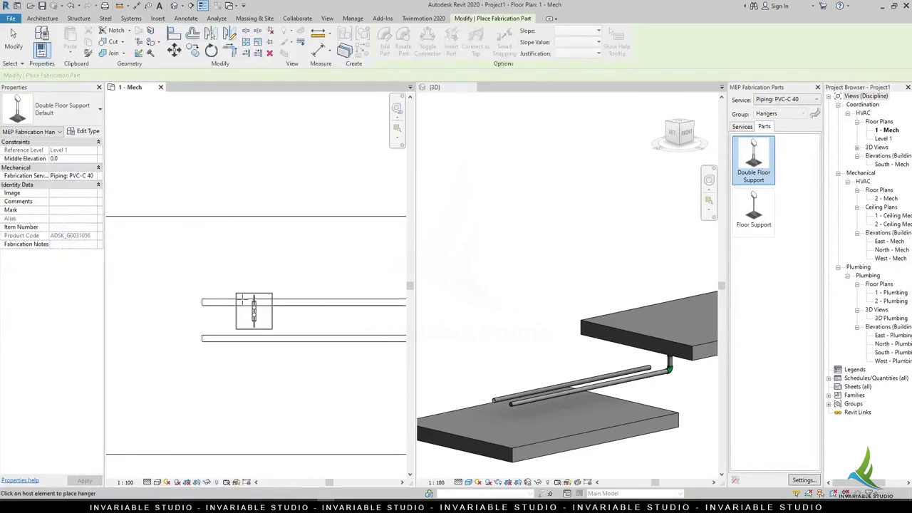
pyautogui.scroll(2, 235, 302)
pyautogui.scroll(1, 208, 302)
pyautogui.click(207, 302)
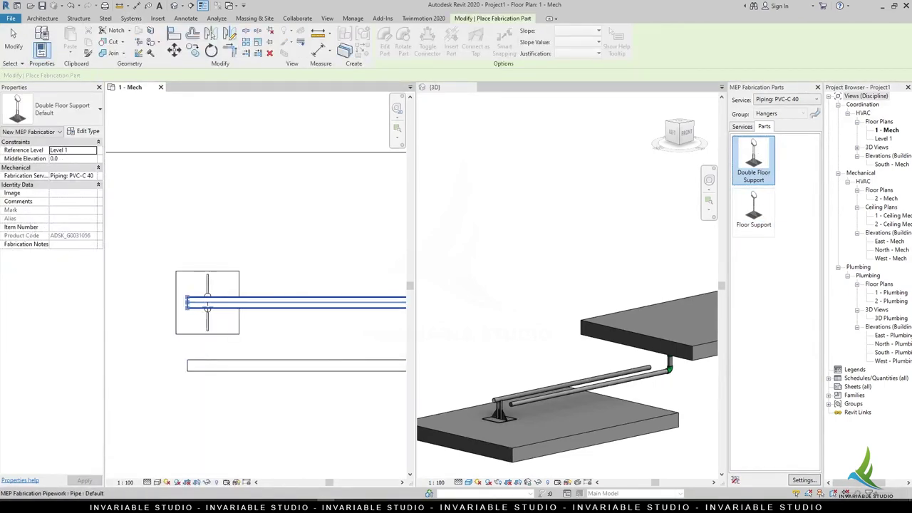
pyautogui.click(521, 442)
pyautogui.scroll(3, 506, 421)
pyautogui.scroll(2, 553, 414)
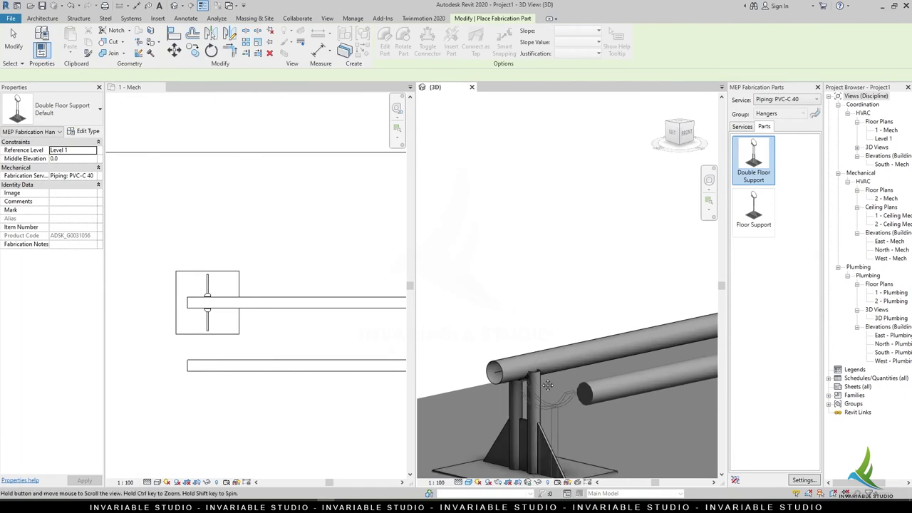
pyautogui.scroll(2, 553, 420)
pyautogui.press('Escape')
# Resize the fabrication pipe resting on the support to Product Entry 160
pyautogui.click(490, 329)
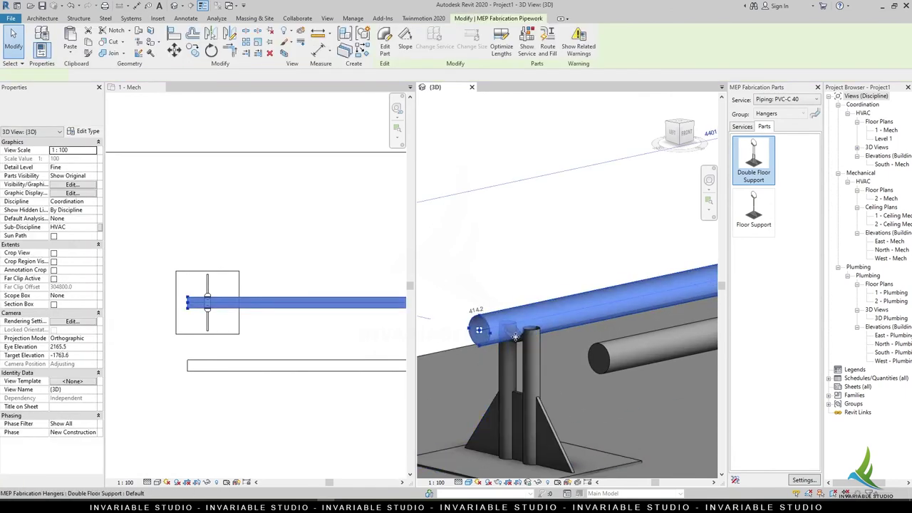
pyautogui.click(84, 150)
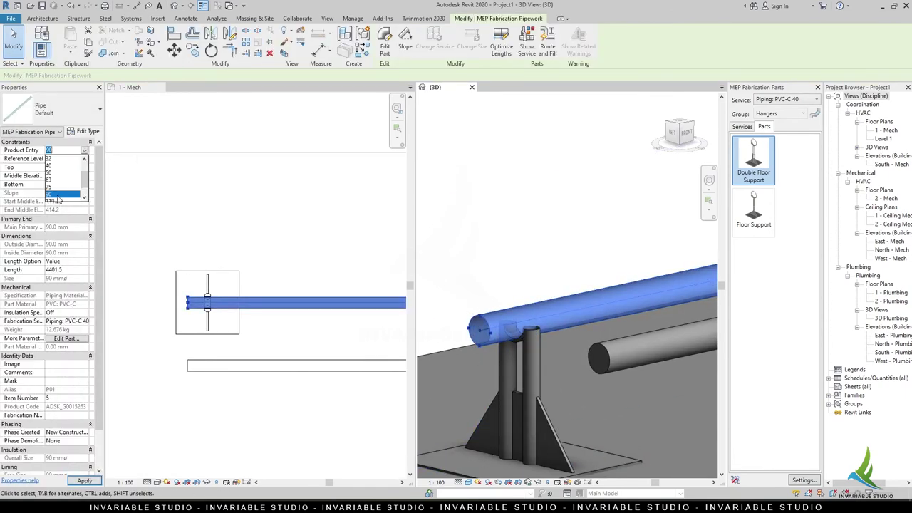
pyautogui.click(52, 194)
pyautogui.press('Escape')
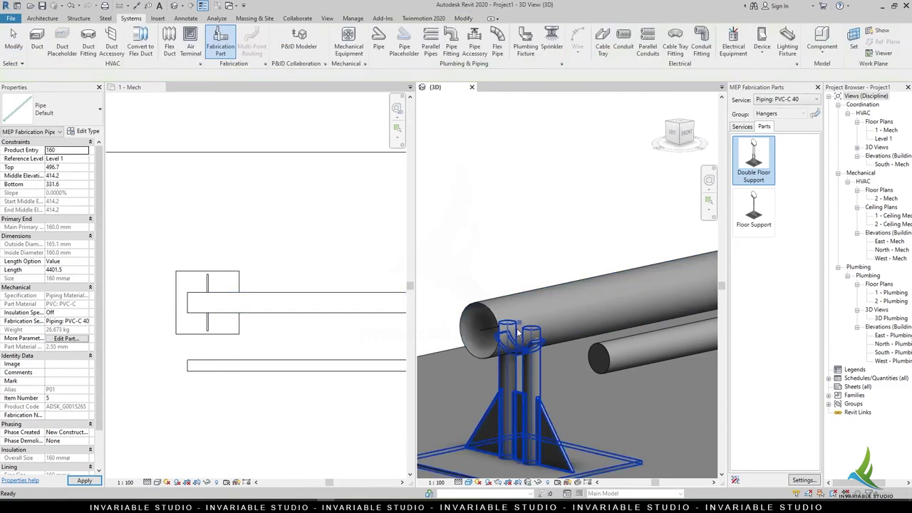
pyautogui.moveTo(531, 388)
pyautogui.mouseDown(button='middle')
pyautogui.moveTo(557, 359)
pyautogui.moveTo(485, 359)
pyautogui.moveTo(753, 243)
pyautogui.mouseUp(button='middle')
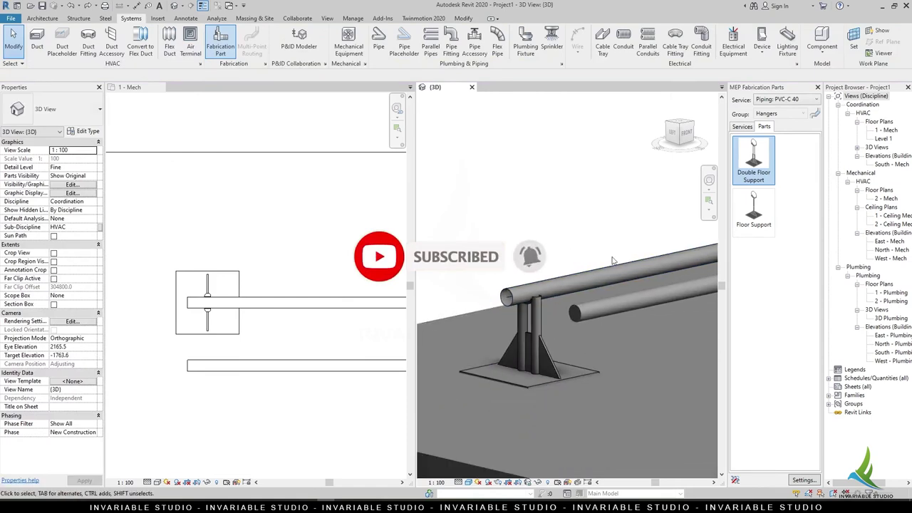
# Place a Floor Support under the pipe and delete the old left Double Floor Support
pyautogui.click(757, 225)
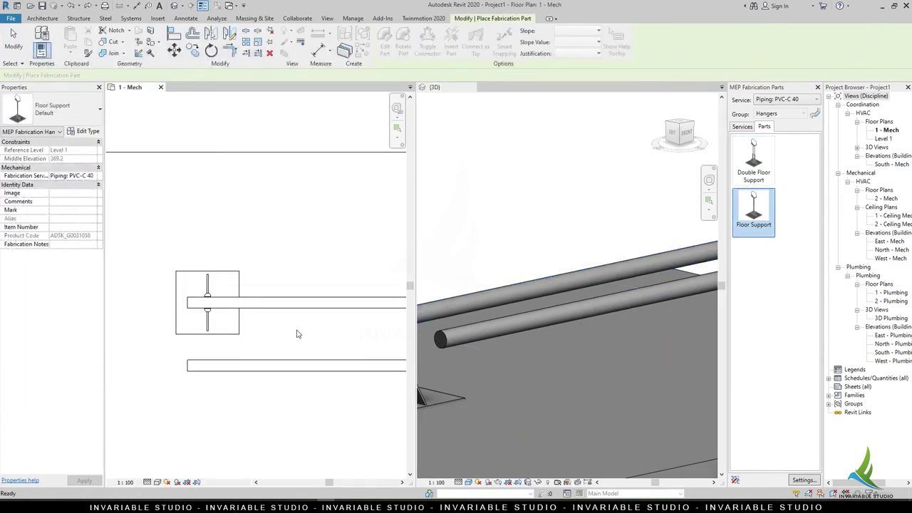
pyautogui.click(338, 302)
pyautogui.keyDown('shift'); pyautogui.moveTo(531, 342); pyautogui.dragTo(596, 331, button='middle'); pyautogui.keyUp('shift')
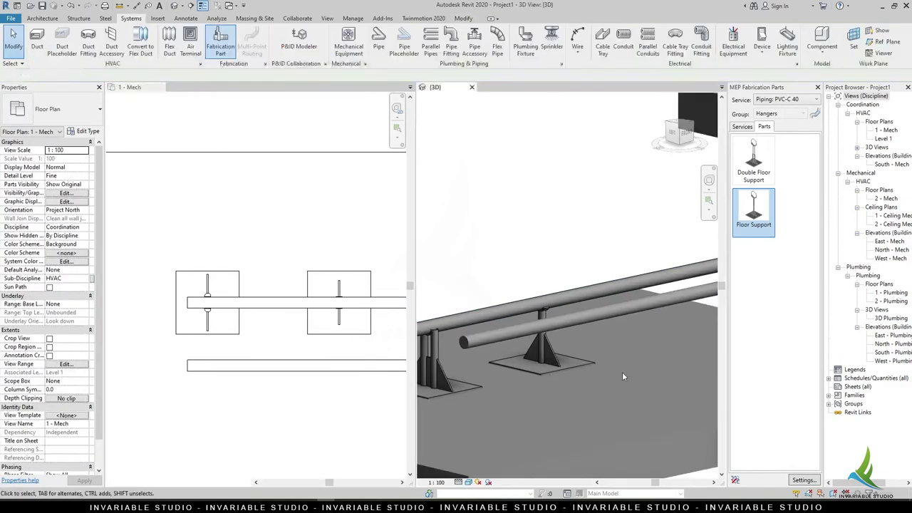
pyautogui.scroll(-2, 596, 331)
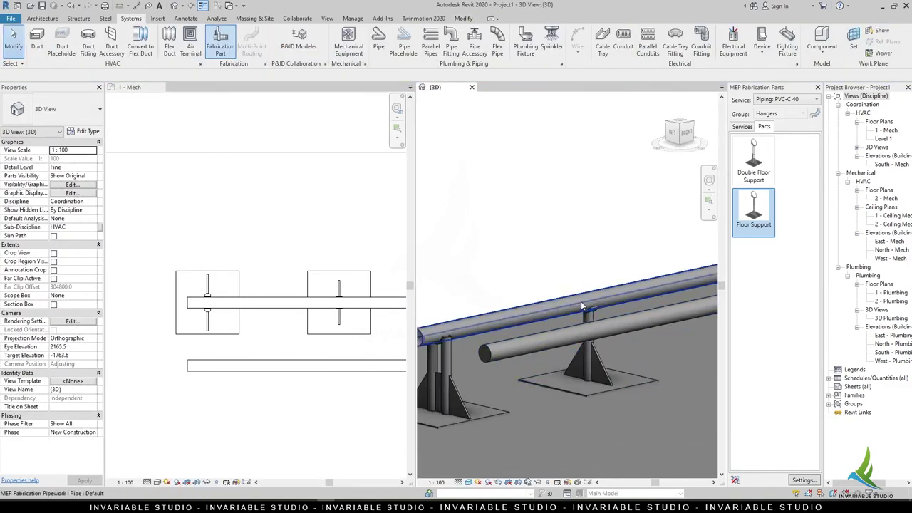
pyautogui.scroll(4, 581, 300)
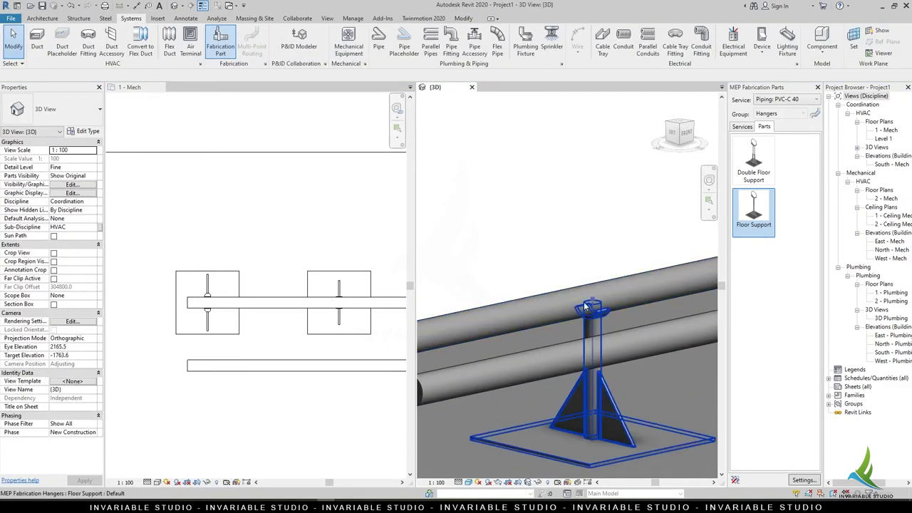
pyautogui.scroll(-1, 560, 338)
pyautogui.scroll(-2, 560, 335)
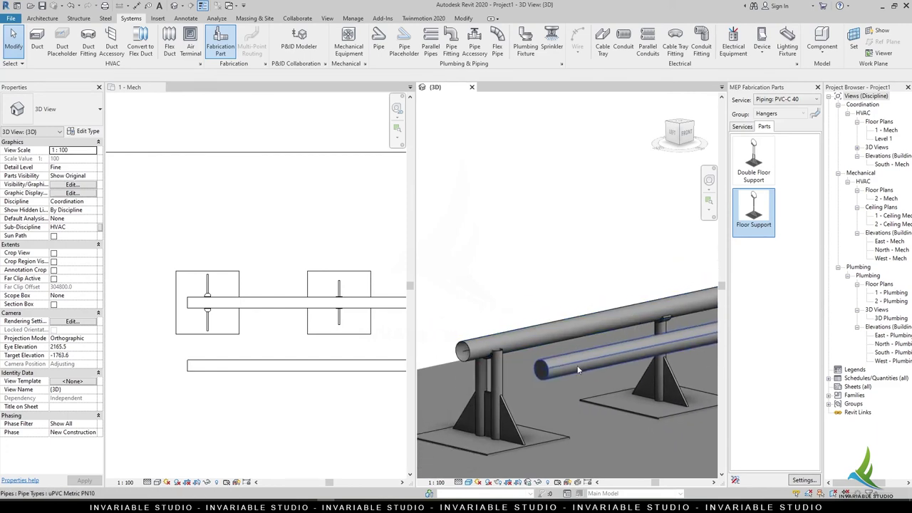
pyautogui.scroll(2, 493, 387)
pyautogui.click(493, 387)
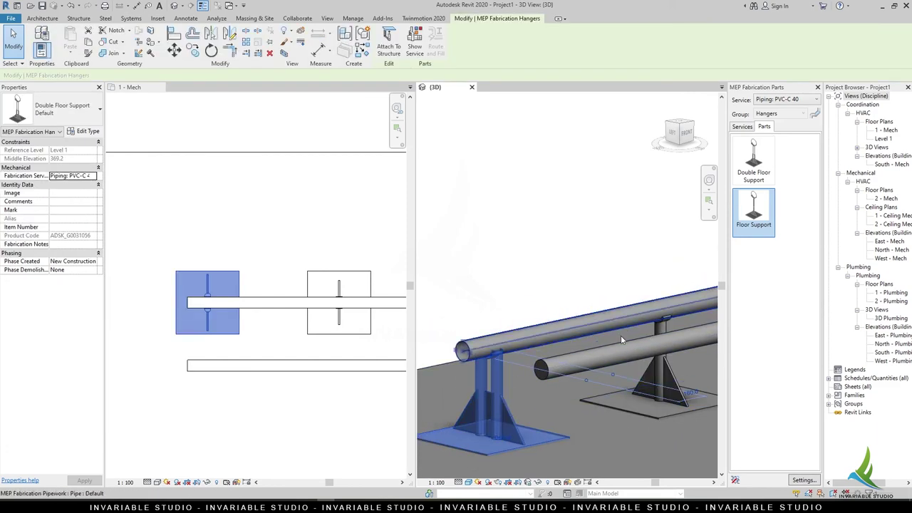
pyautogui.press('Delete')
# In the floor plan, place a floor support, slide it left, and copy it onto the lower pipe
pyautogui.click(310, 335)
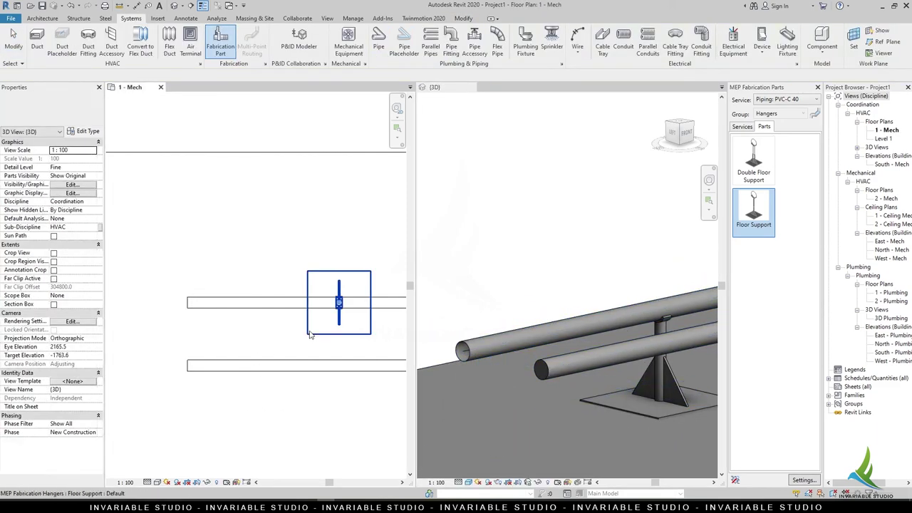
pyautogui.click(310, 335)
pyautogui.moveTo(320, 336); pyautogui.dragTo(193, 337)
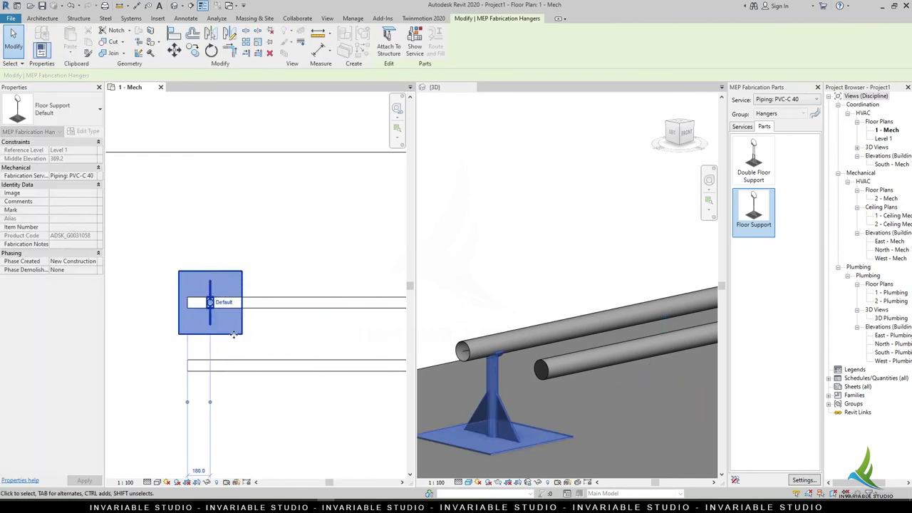
pyautogui.click(193, 50)
pyautogui.click(248, 303)
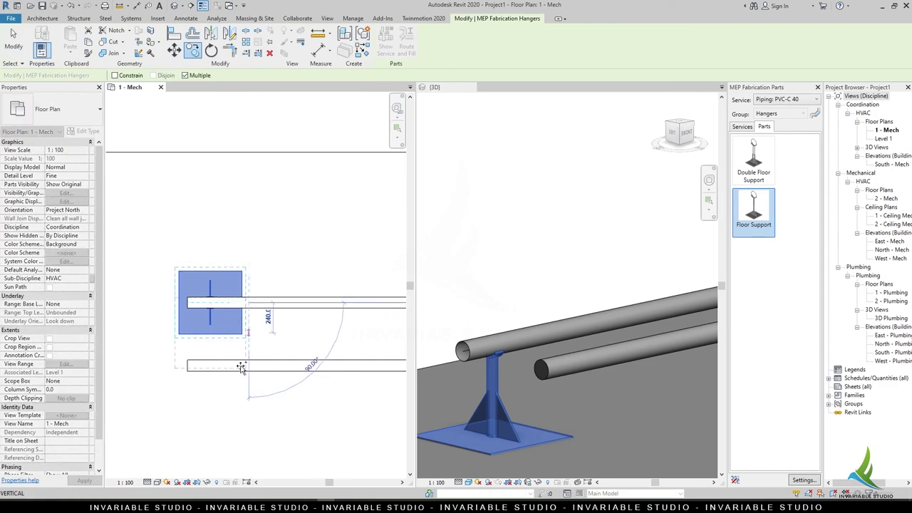
pyautogui.click(248, 366)
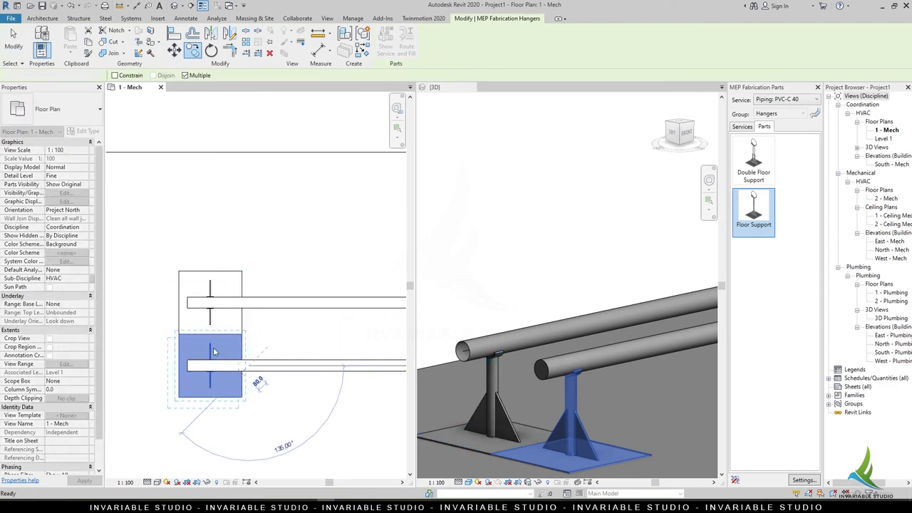
pyautogui.press('Escape')
# Delete the upper pipe with its support, then copy the remaining Floor Support twice along the lower pipe
pyautogui.click(214, 305)
pyautogui.press('Delete')
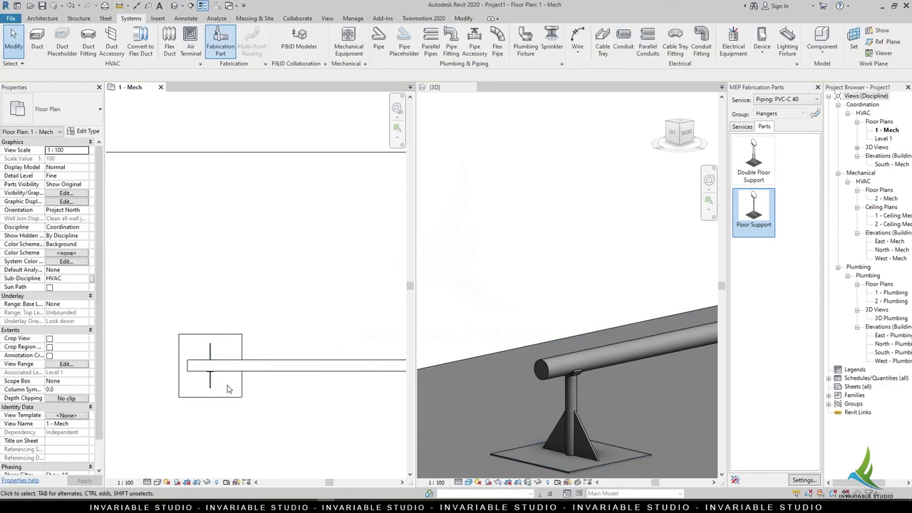
pyautogui.click(218, 398)
pyautogui.scroll(-2, 270, 188)
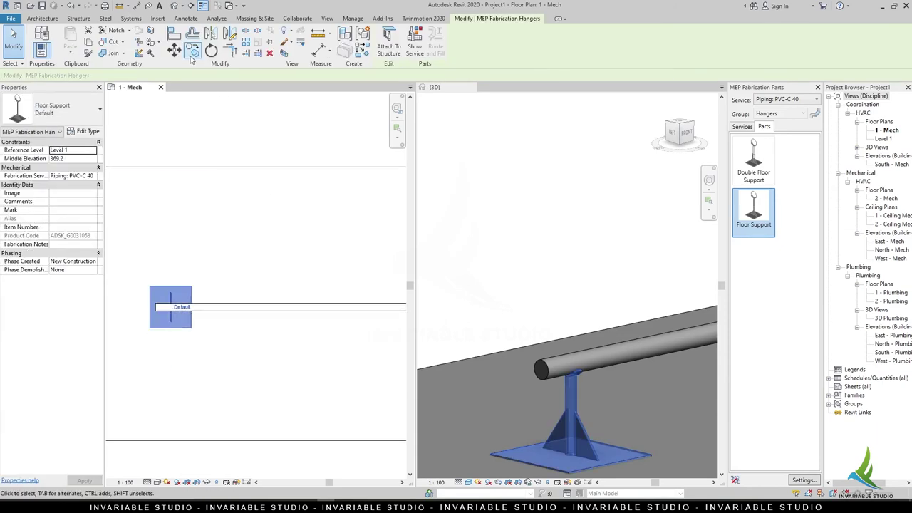
pyautogui.press('c')
pyautogui.press('o')
pyautogui.scroll(-1, 175, 340)
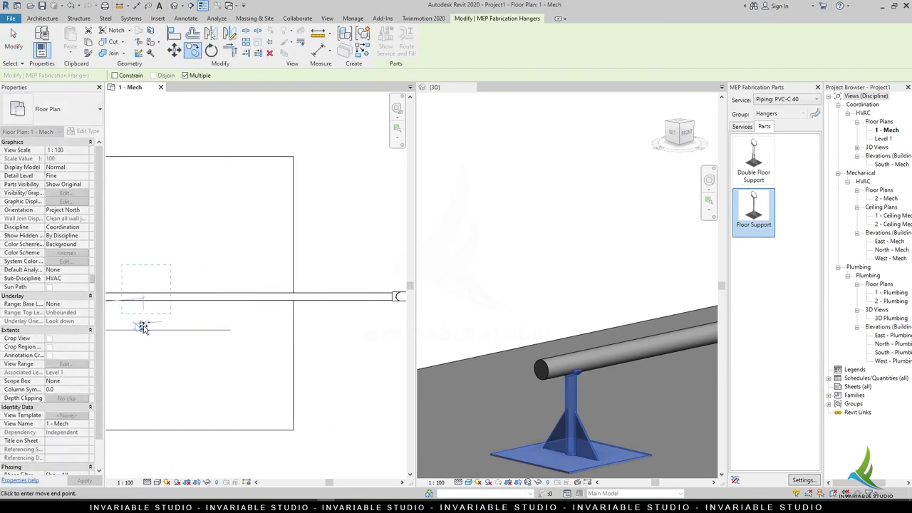
pyautogui.moveTo(144, 327); pyautogui.dragTo(229, 346, button='middle')
pyautogui.click(201, 335)
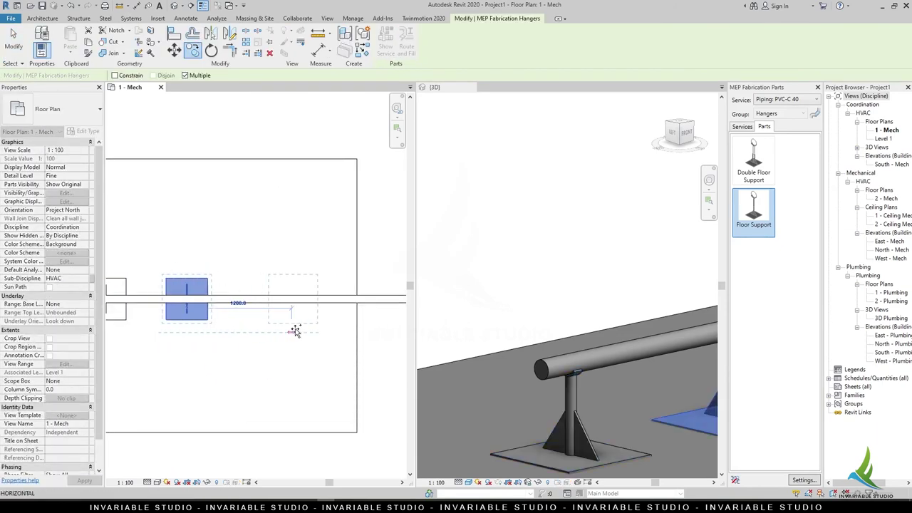
pyautogui.click(288, 331)
pyautogui.press('Escape')
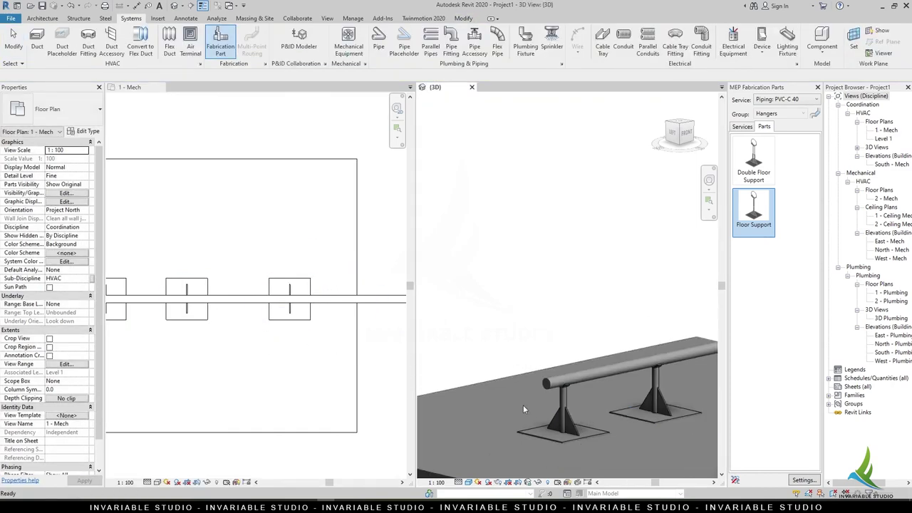
# Return to the 3D view, orbit to the slab edge, and select the leftmost floor support
pyautogui.click(638, 430)
pyautogui.scroll(-2, 638, 431)
pyautogui.moveTo(546, 387)
pyautogui.keyDown('shift'); pyautogui.mouseDown(button='middle')
pyautogui.moveTo(506, 298)
pyautogui.moveTo(439, 315)
pyautogui.mouseUp(button='middle'); pyautogui.keyUp('shift')
pyautogui.click(439, 315)
# Delete the leftmost floor support and orbit to a side-on view of the pipe rising between slabs
pyautogui.press('Delete')
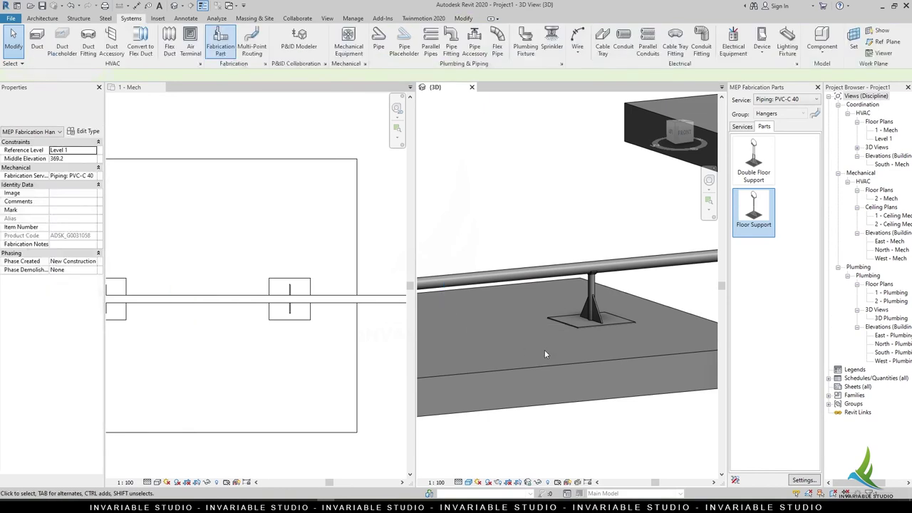
pyautogui.scroll(-2, 521, 377)
pyautogui.keyDown('shift'); pyautogui.moveTo(520, 378); pyautogui.dragTo(633, 370, button='middle'); pyautogui.keyUp('shift')
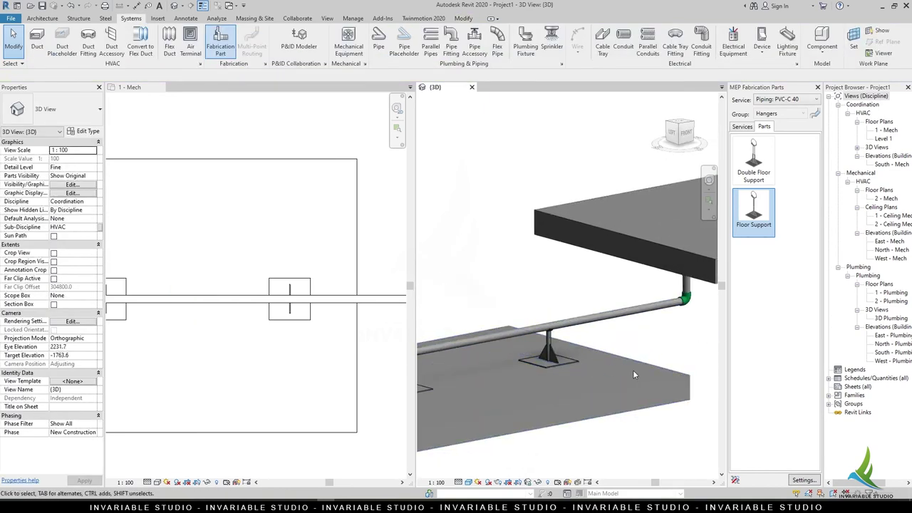
pyautogui.scroll(1, 578, 378)
pyautogui.click(553, 325)
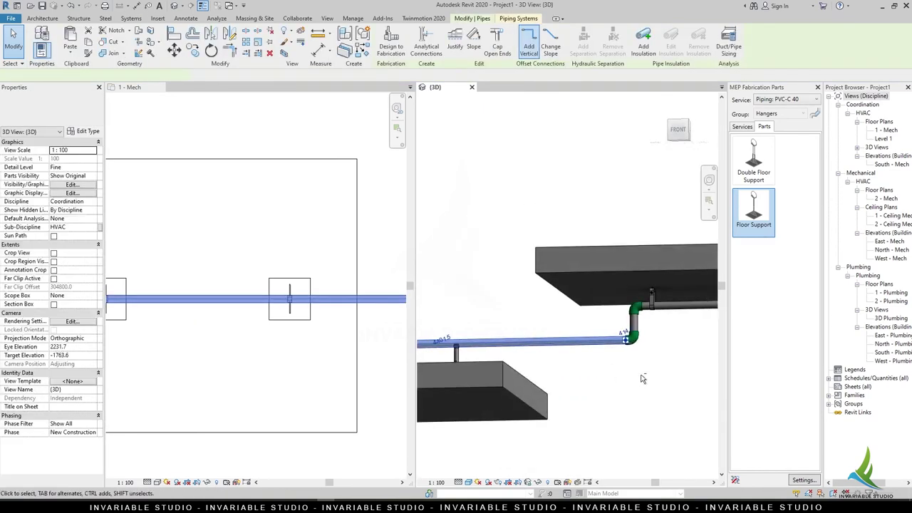
pyautogui.moveTo(553, 325)
pyautogui.keyDown('shift'); pyautogui.mouseDown(button='middle')
pyautogui.moveTo(500, 365)
pyautogui.moveTo(606, 393)
pyautogui.moveTo(525, 358)
pyautogui.moveTo(499, 331)
pyautogui.moveTo(531, 346)
pyautogui.moveTo(592, 212)
pyautogui.mouseUp(button='middle'); pyautogui.keyUp('shift')
pyautogui.click(499, 331)
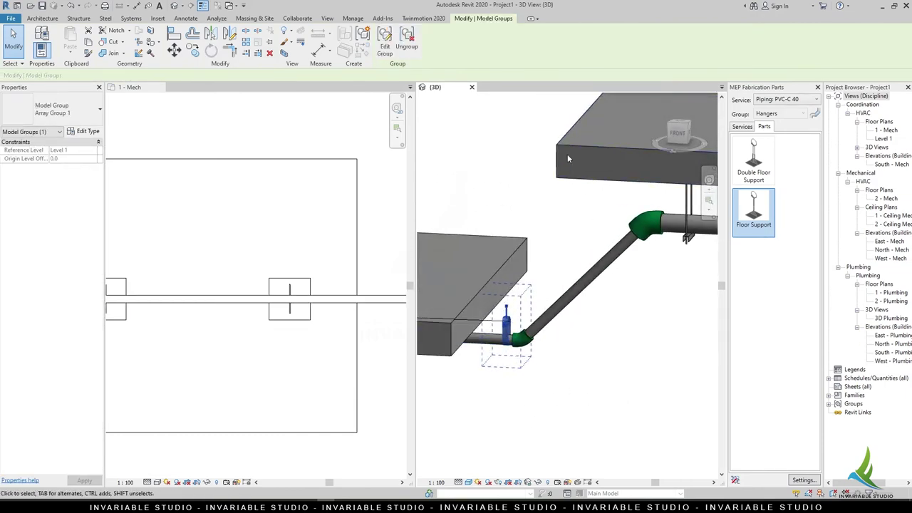
pyautogui.keyDown('shift'); pyautogui.moveTo(565, 183); pyautogui.dragTo(586, 227, button='middle'); pyautogui.keyUp('shift')
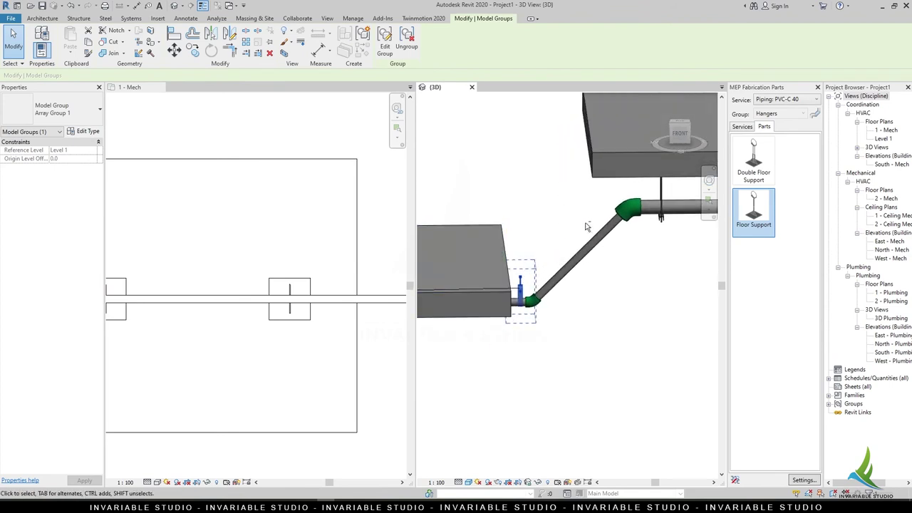
# Edit the upper slab's boundary, drag its left edge line outward, and finish edit mode
pyautogui.doubleClick(605, 160)
pyautogui.click(586, 360)
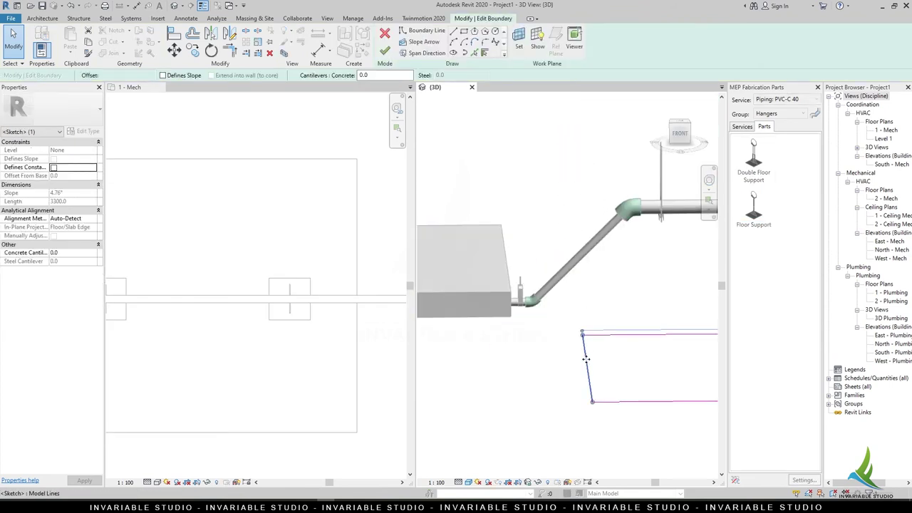
pyautogui.moveTo(498, 360); pyautogui.dragTo(483, 359)
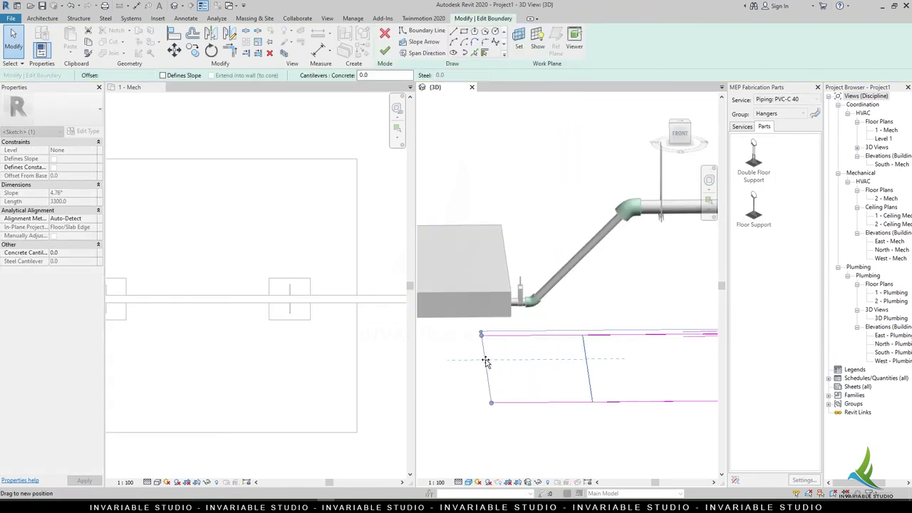
pyautogui.click(384, 55)
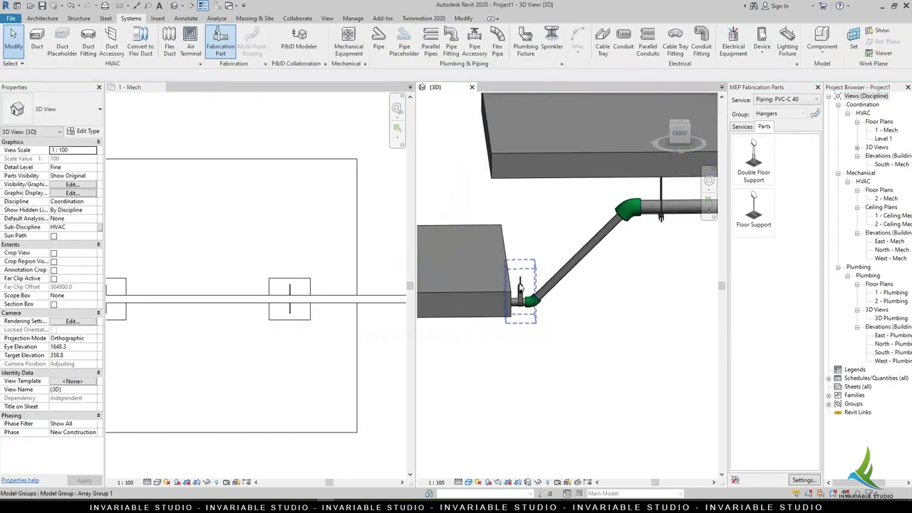
# Orbit the model to a new angle and reselect the hanger group
pyautogui.click(520, 285)
pyautogui.click(538, 341)
pyautogui.moveTo(545, 334)
pyautogui.keyDown('shift'); pyautogui.mouseDown(button='middle')
pyautogui.moveTo(533, 351)
pyautogui.moveTo(465, 315)
pyautogui.mouseUp(button='middle'); pyautogui.keyUp('shift')
pyautogui.click(473, 311)
# Rotate the hanger model group in the floor plan
pyautogui.scroll(-2, 328, 339)
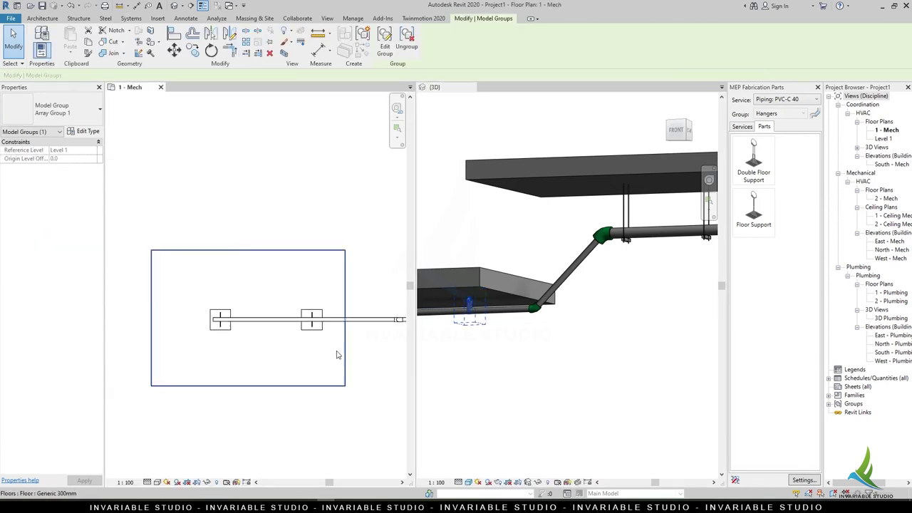
pyautogui.scroll(5, 125, 349)
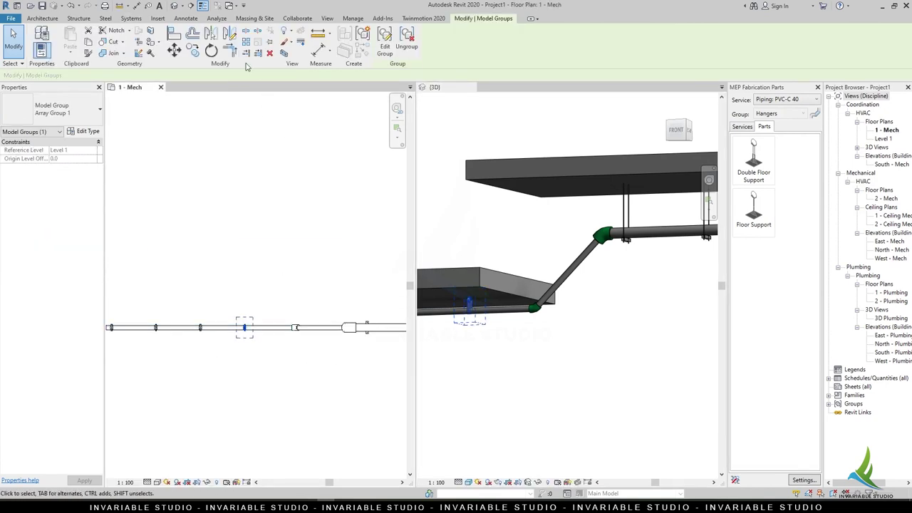
pyautogui.click(207, 53)
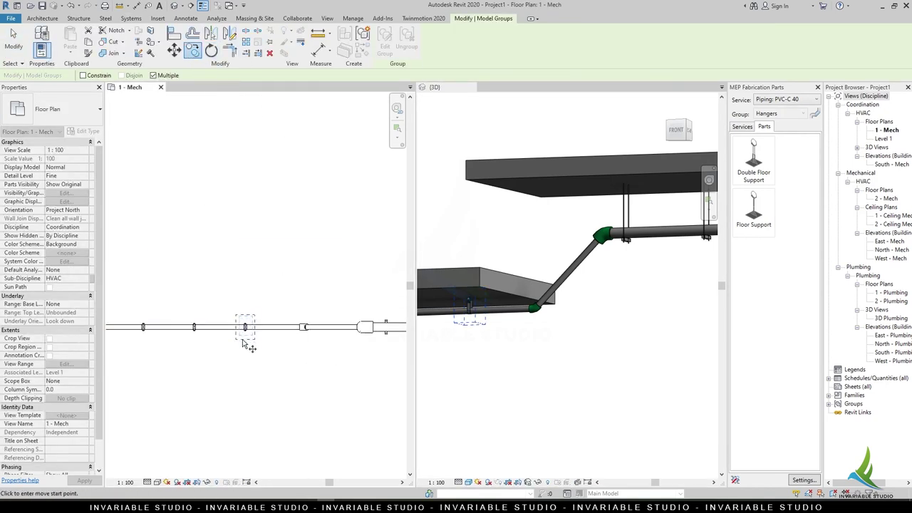
pyautogui.click(375, 355)
pyautogui.press('Escape')
# Select the hanger group in the 3D view and ungroup it into individual hangers
pyautogui.click(549, 262)
pyautogui.scroll(3, 515, 269)
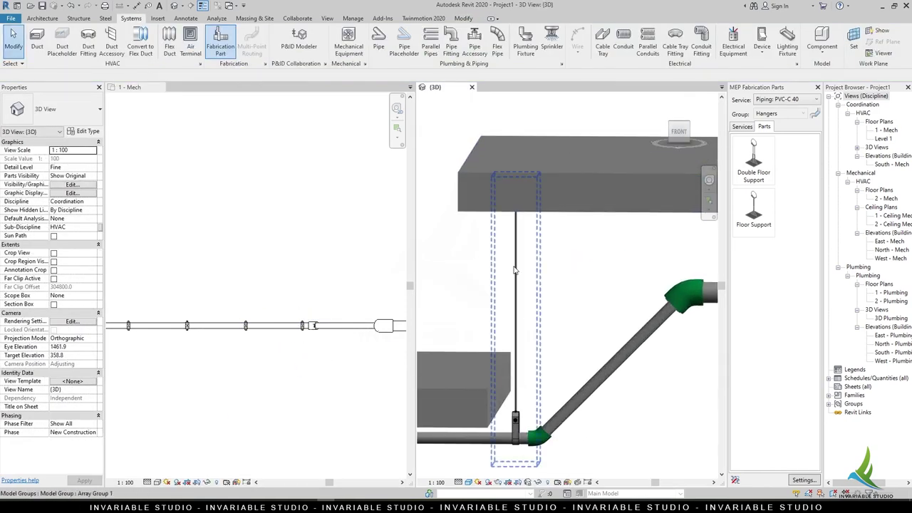
pyautogui.click(522, 257)
pyautogui.moveTo(505, 285)
pyautogui.keyDown('shift'); pyautogui.mouseDown(button='middle')
pyautogui.moveTo(617, 295)
pyautogui.moveTo(549, 322)
pyautogui.mouseUp(button='middle'); pyautogui.keyUp('shift')
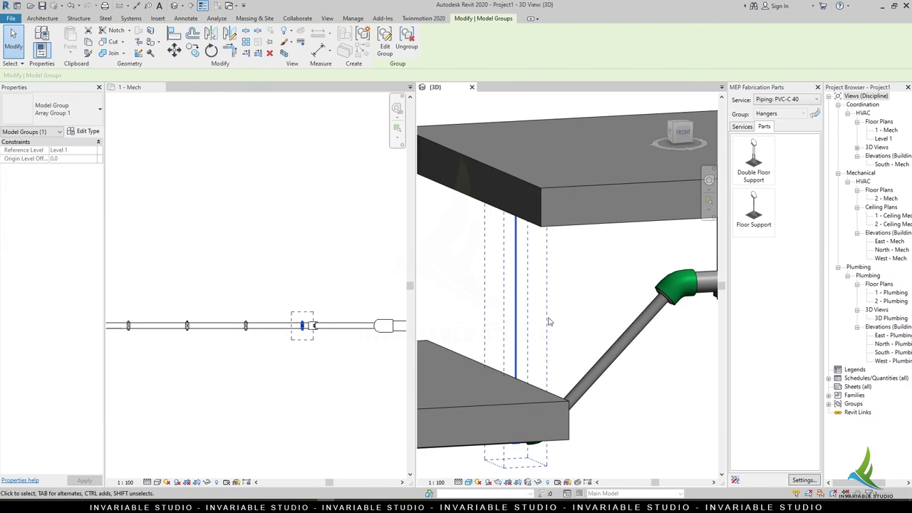
pyautogui.scroll(-2, 549, 322)
pyautogui.scroll(-1, 549, 322)
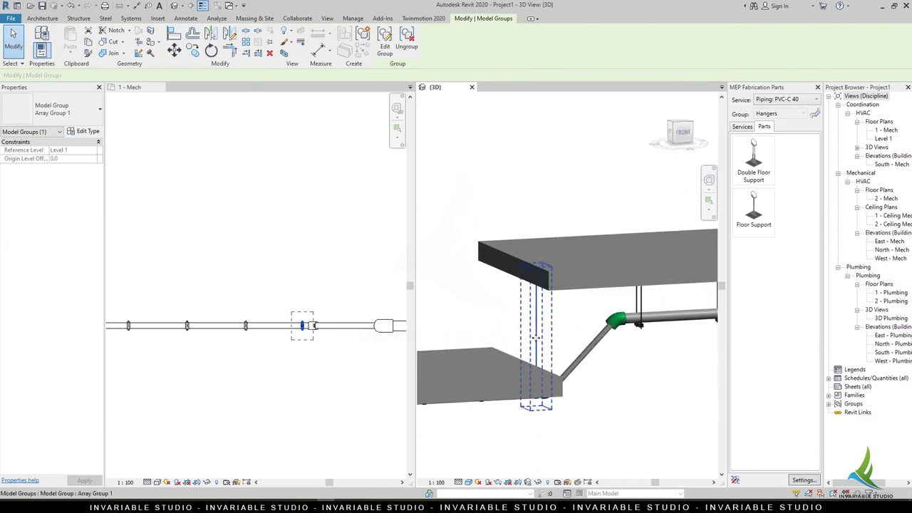
pyautogui.click(419, 50)
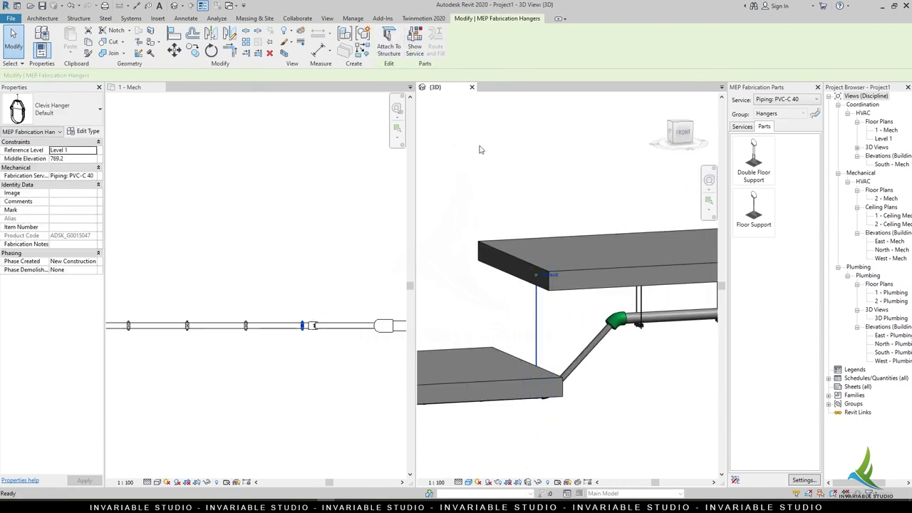
# Set the clevis hanger's rod type to M10 Bearer Rod Kit and inspect the rod
pyautogui.scroll(2, 519, 291)
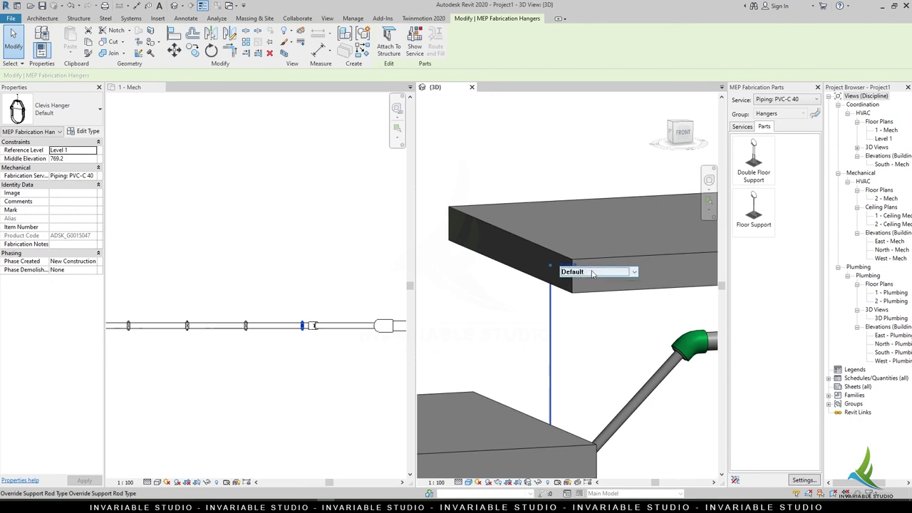
pyautogui.click(610, 296)
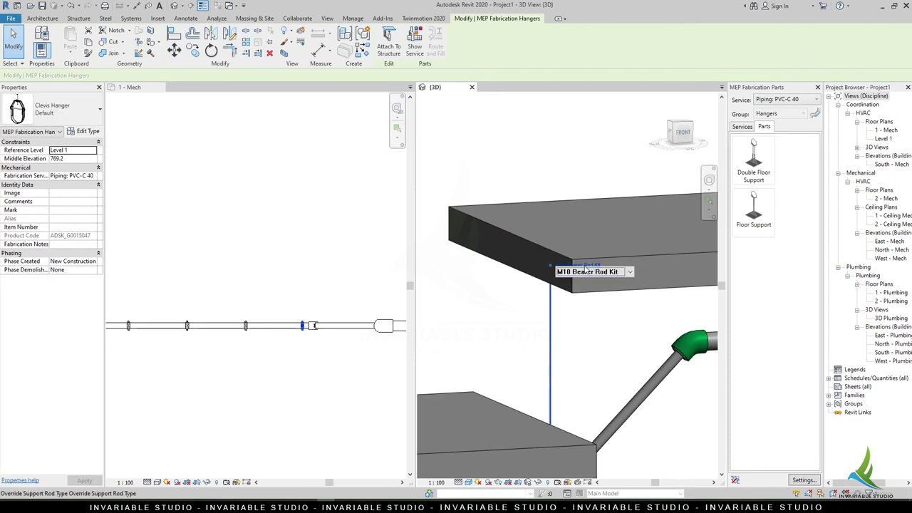
pyautogui.click(594, 291)
pyautogui.click(588, 335)
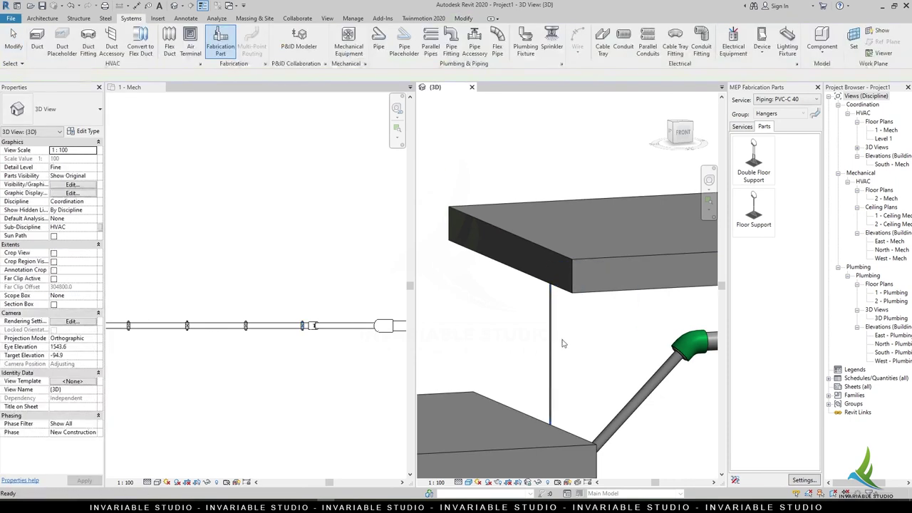
pyautogui.moveTo(589, 334)
pyautogui.keyDown('shift'); pyautogui.mouseDown(button='middle')
pyautogui.moveTo(652, 375)
pyautogui.moveTo(517, 369)
pyautogui.moveTo(564, 354)
pyautogui.moveTo(564, 362)
pyautogui.moveTo(554, 344)
pyautogui.mouseUp(button='middle'); pyautogui.keyUp('shift')
pyautogui.click(535, 254)
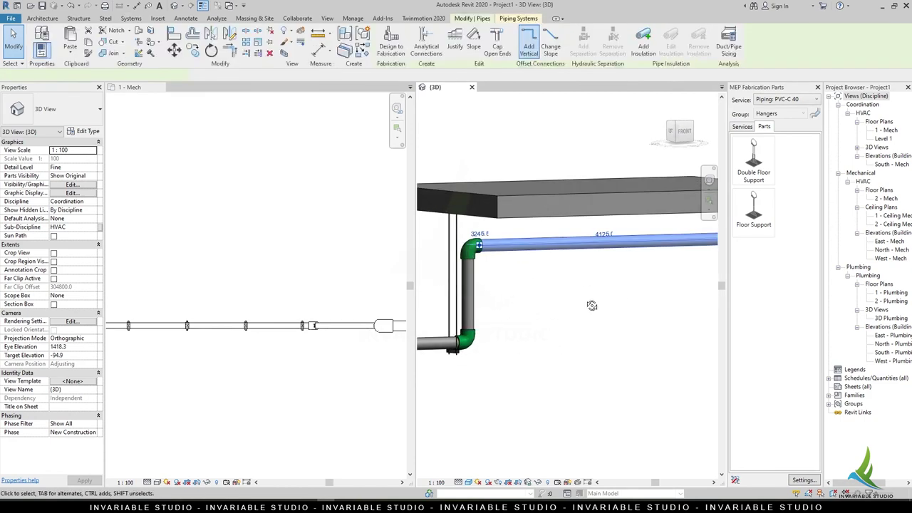
pyautogui.moveTo(624, 302)
pyautogui.keyDown('shift'); pyautogui.mouseDown(button='middle')
pyautogui.moveTo(539, 315)
pyautogui.moveTo(648, 326)
pyautogui.moveTo(543, 294)
pyautogui.moveTo(550, 312)
pyautogui.moveTo(606, 320)
pyautogui.moveTo(606, 305)
pyautogui.mouseUp(button='middle'); pyautogui.keyUp('shift')
pyautogui.click(542, 294)
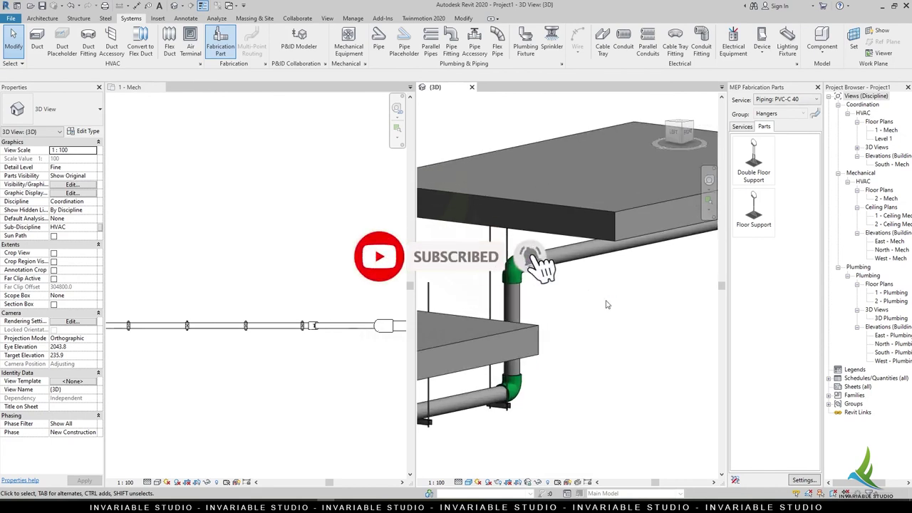